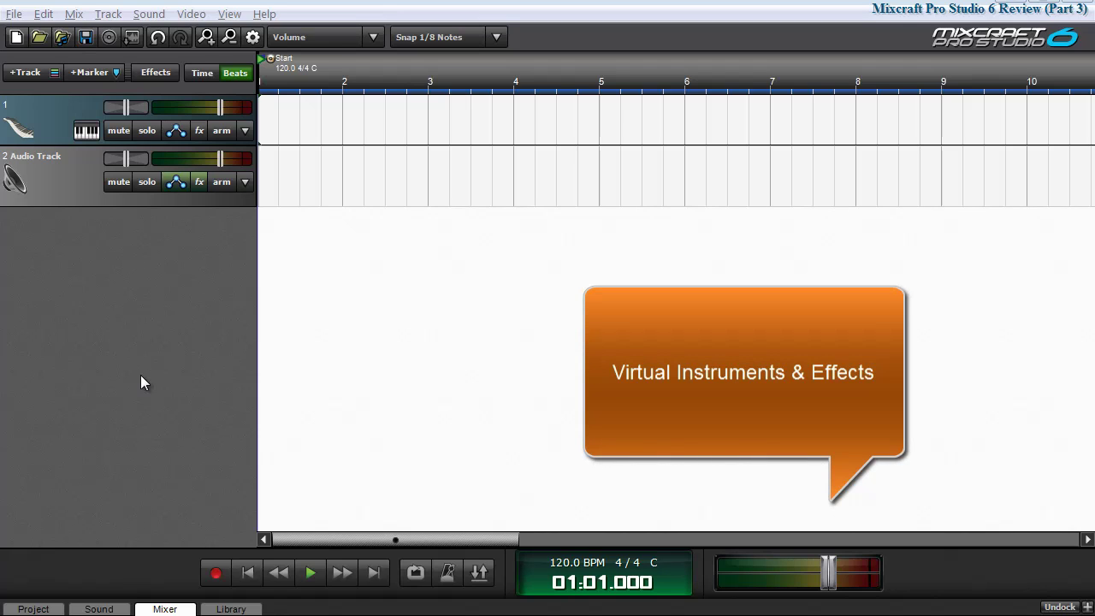
Open the Musical Typing keyboard from the View menu and move it slightly higher.
click(229, 15)
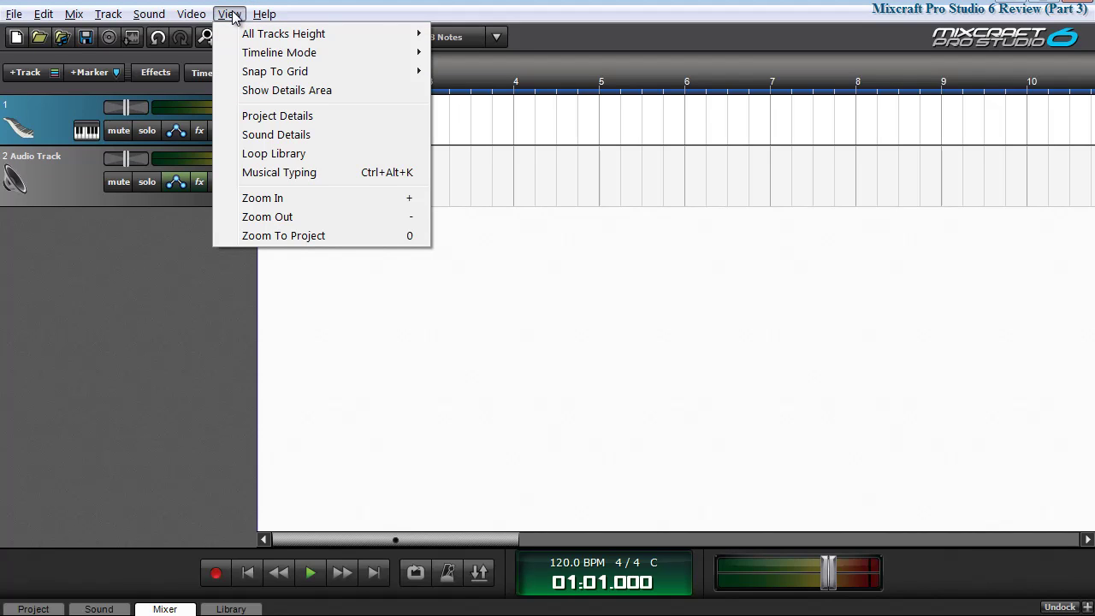
click(341, 172)
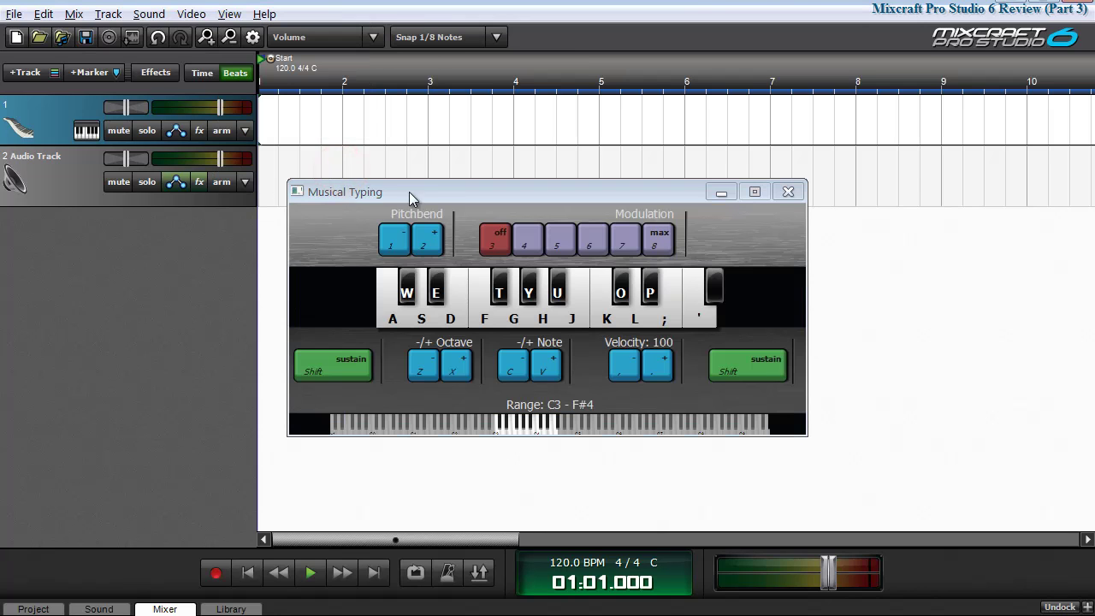
click(436, 193)
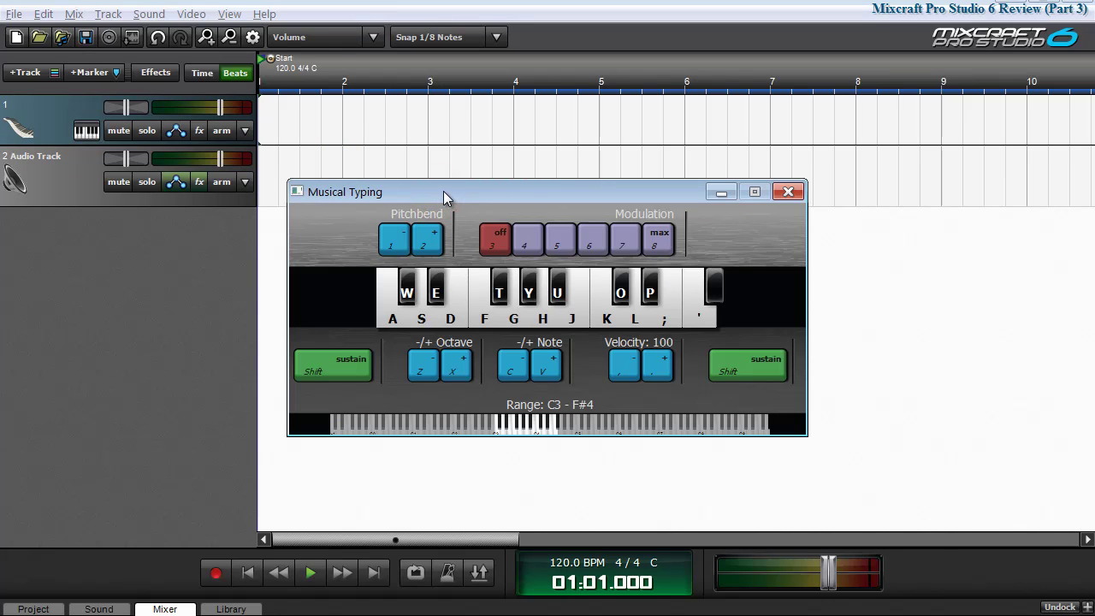
drag(443, 191, 436, 153)
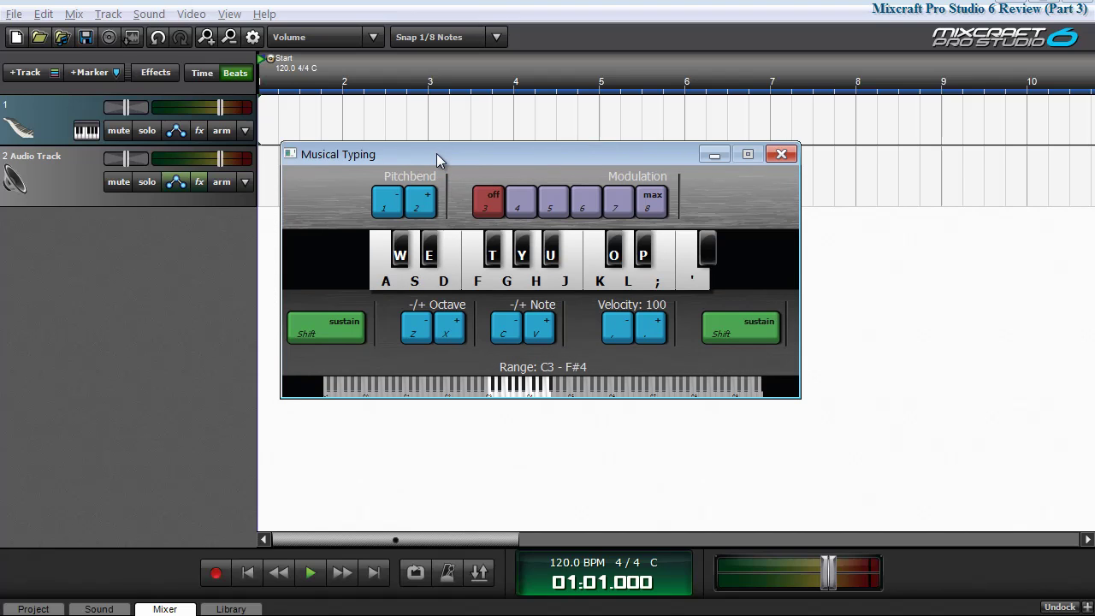
Play a test note, try the Octave and Note shifts ending at C3–F#4, then reposition the keyboard.
click(603, 282)
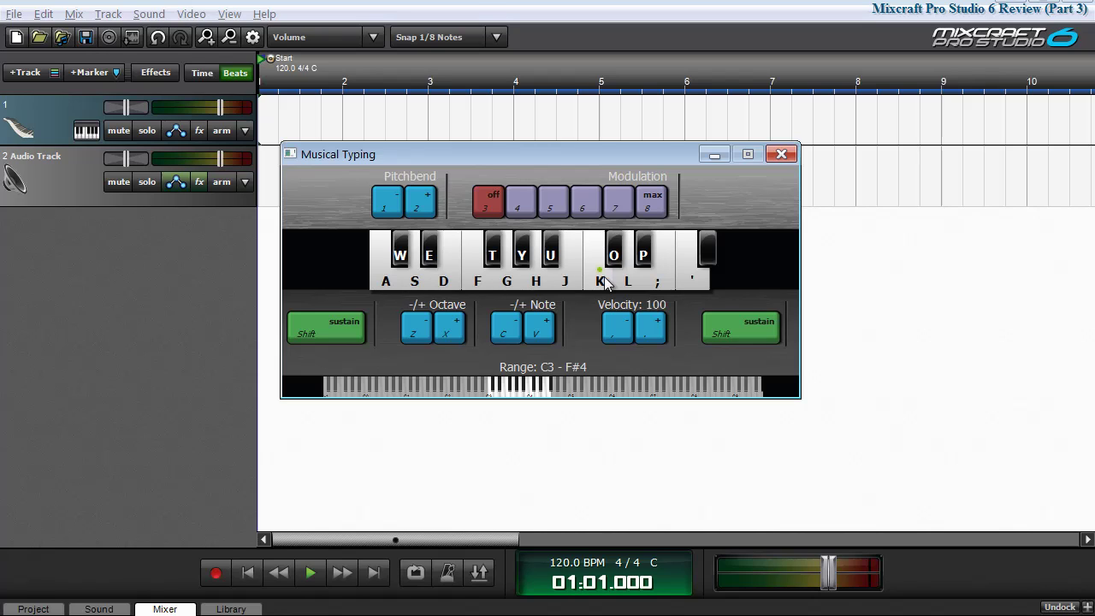
click(452, 328)
click(417, 328)
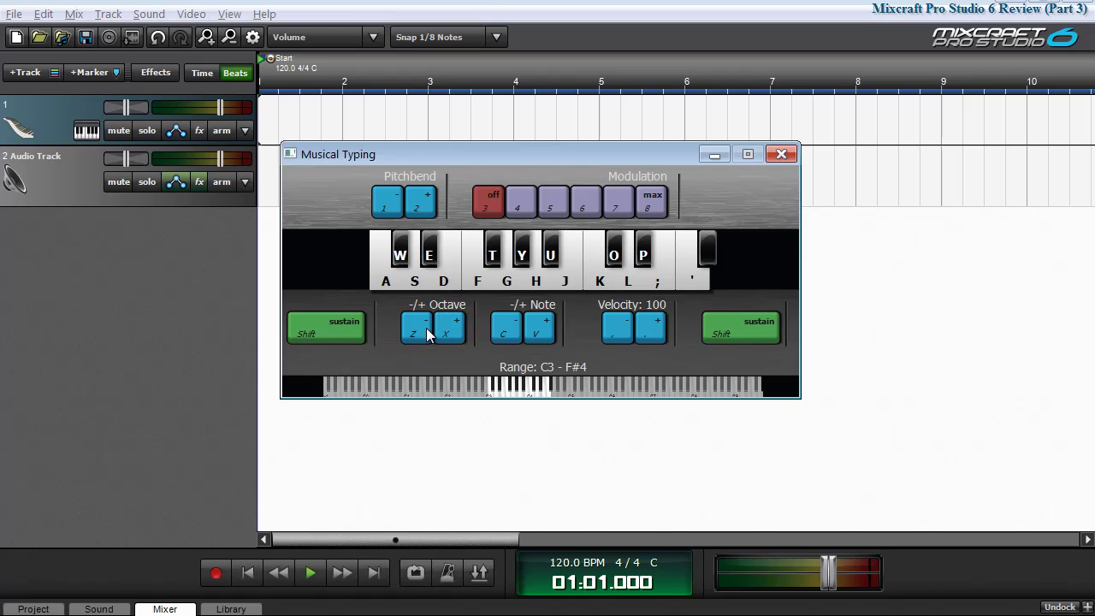
click(510, 330)
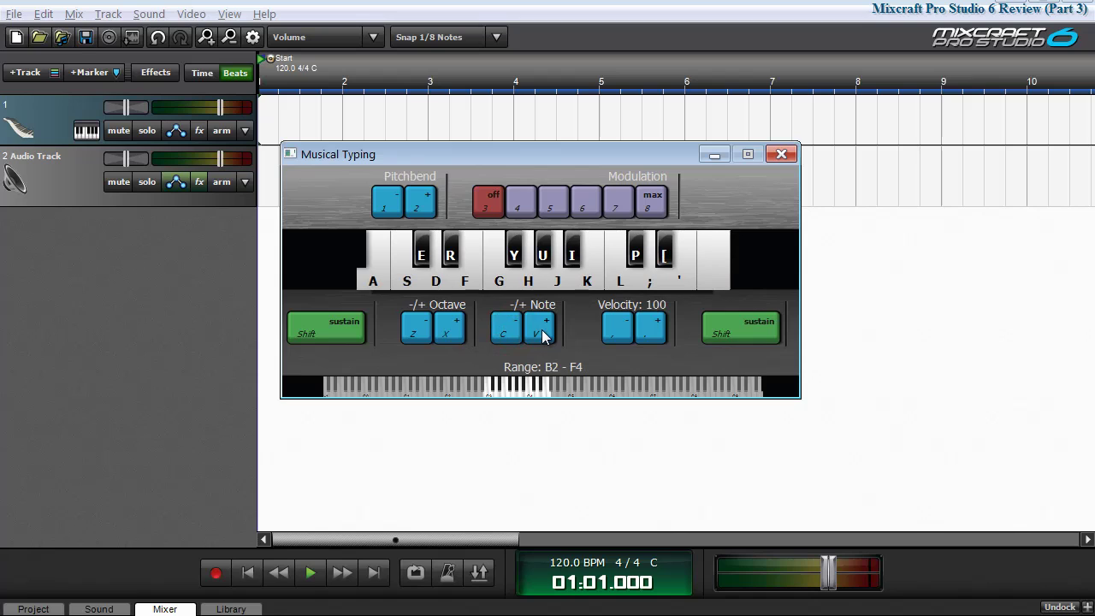
click(542, 333)
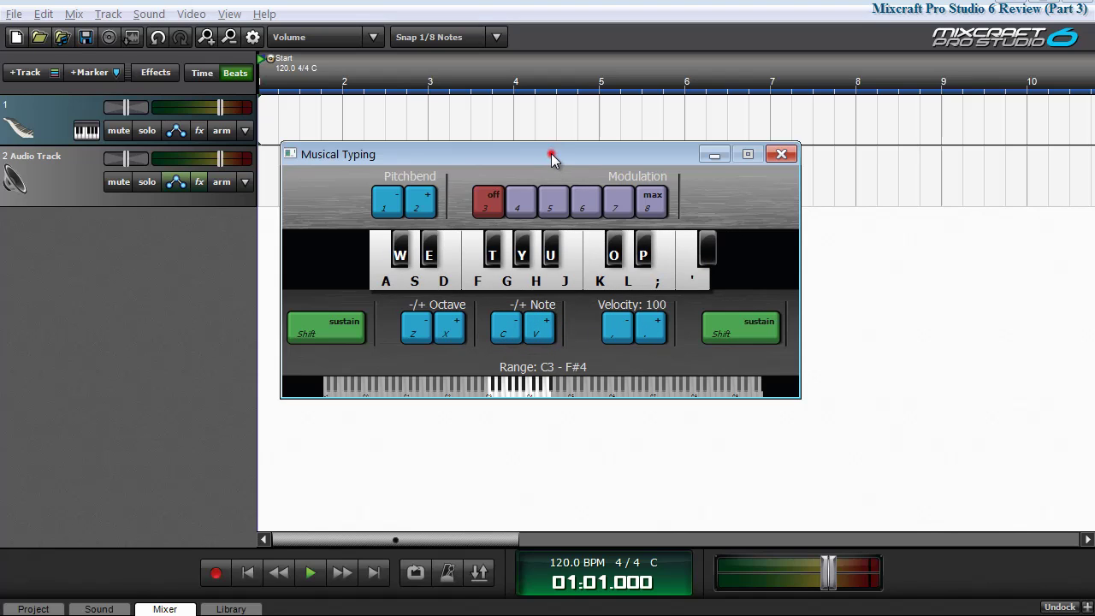
drag(551, 153, 569, 178)
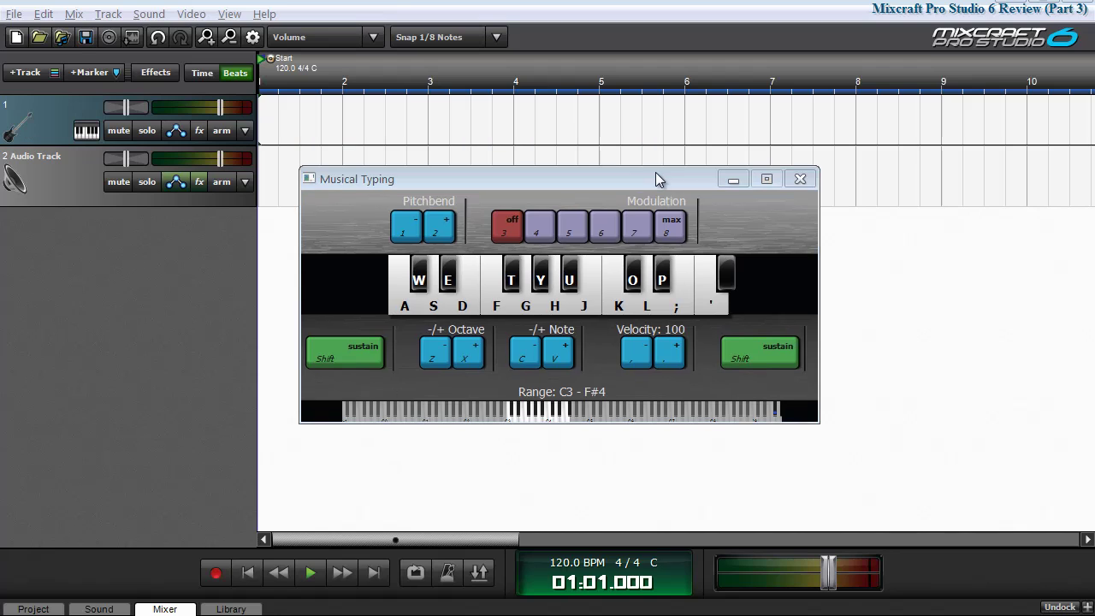
Open track 1's instrument settings window from its keyboard icon.
click(89, 131)
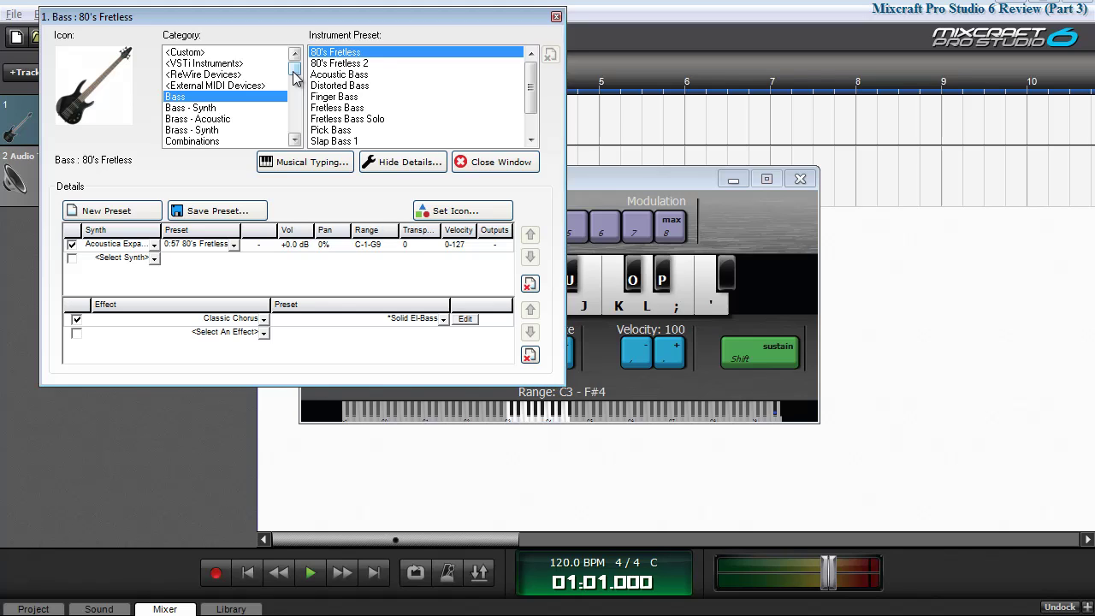
mouse_move(295, 75)
mouse_down()
mouse_move(292, 134)
mouse_move(301, 69)
mouse_up()
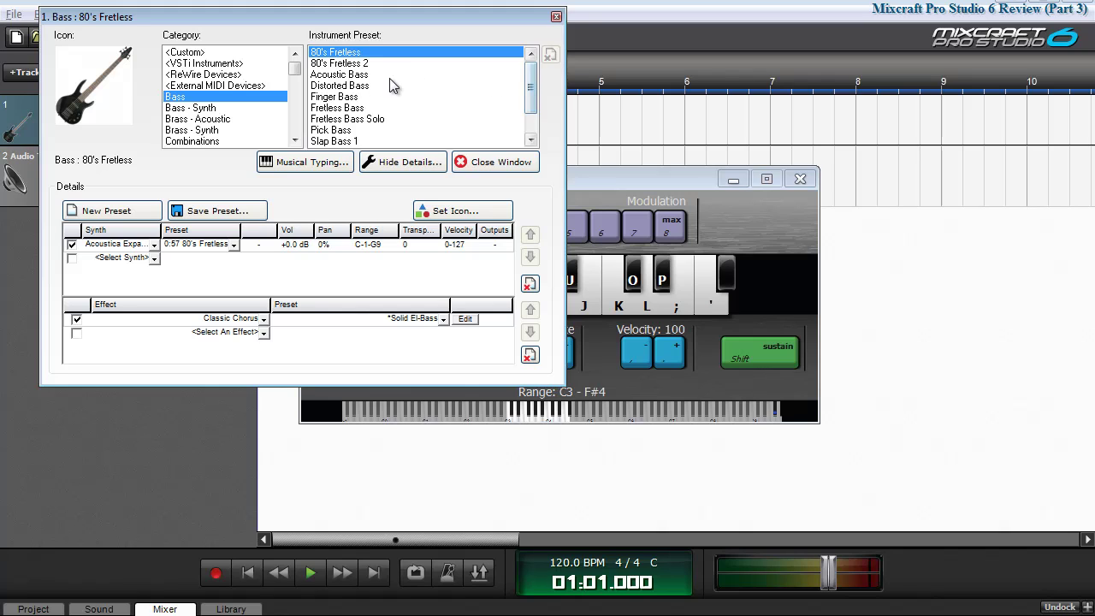
mouse_move(531, 86)
mouse_down()
mouse_move(531, 115)
mouse_move(527, 85)
mouse_up()
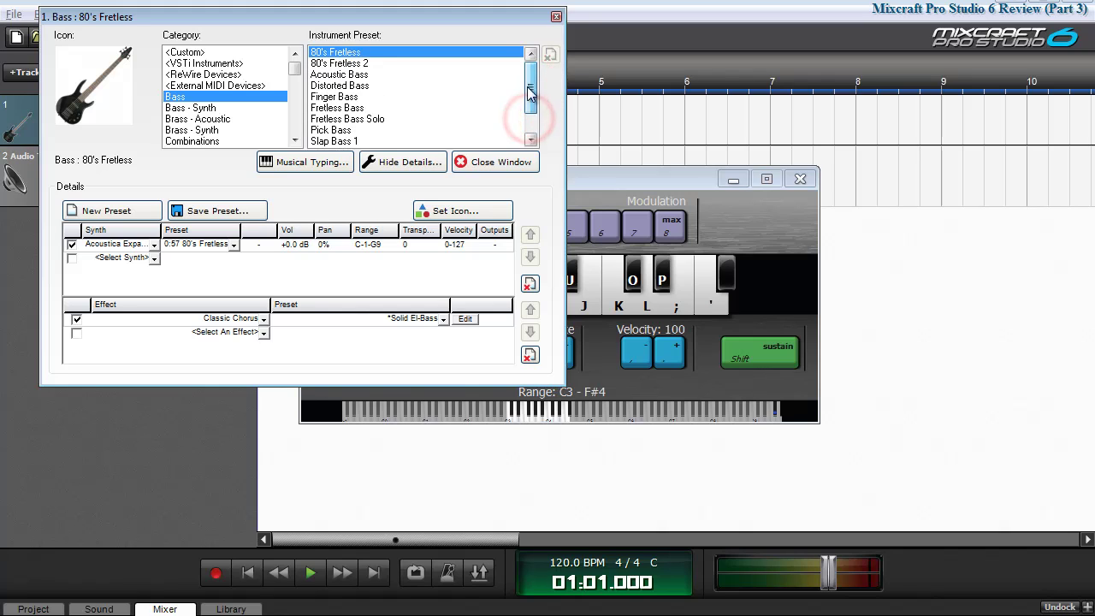
Browse the Brass - Synth category, then choose the Bass category's 80's Fretless preset.
click(196, 131)
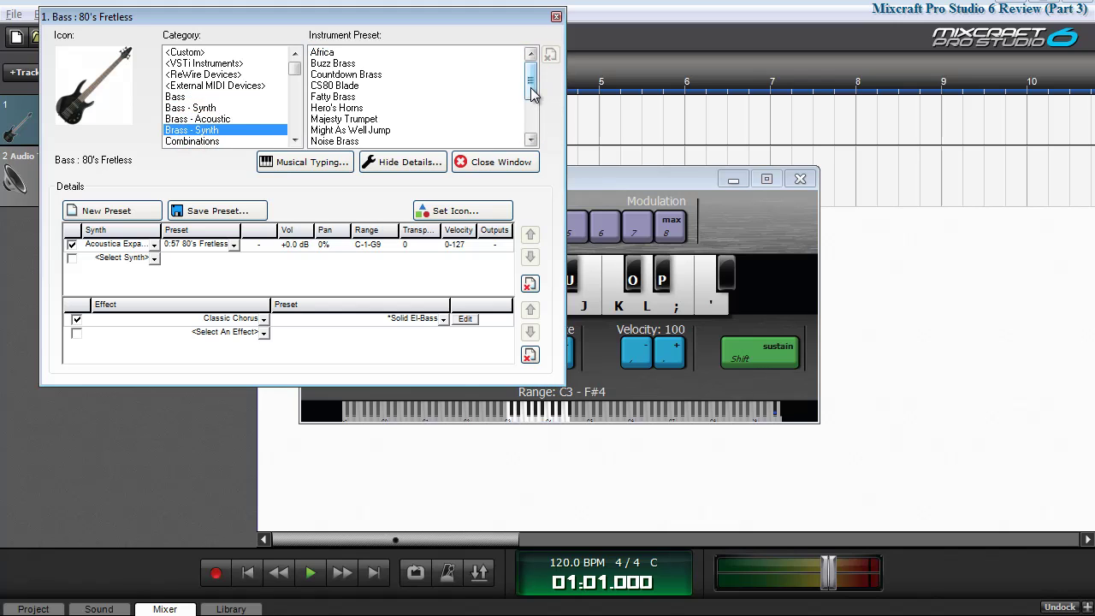
click(176, 98)
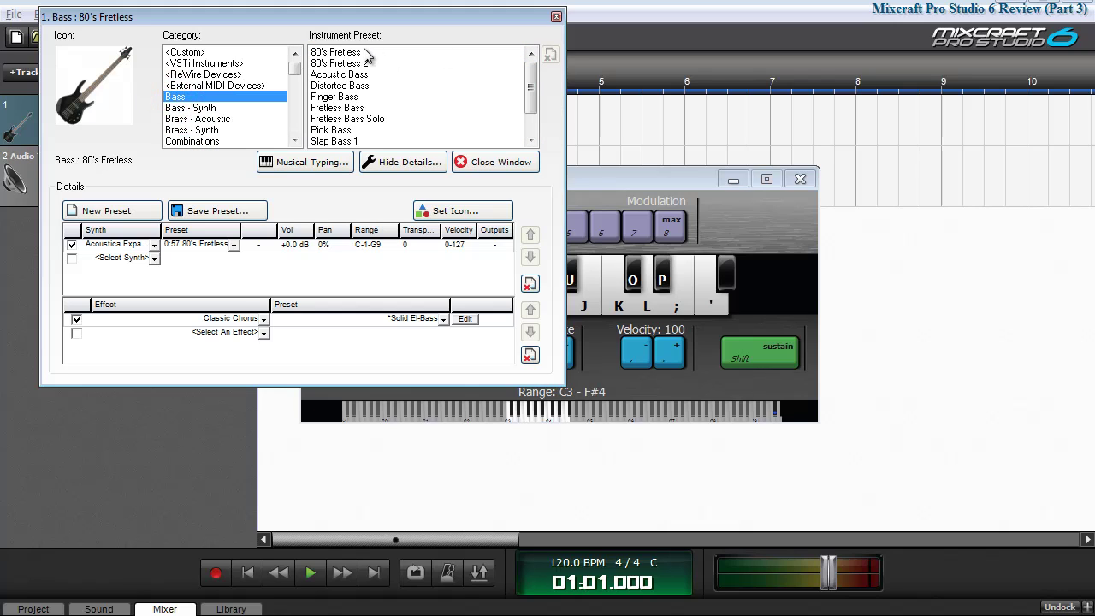
click(337, 53)
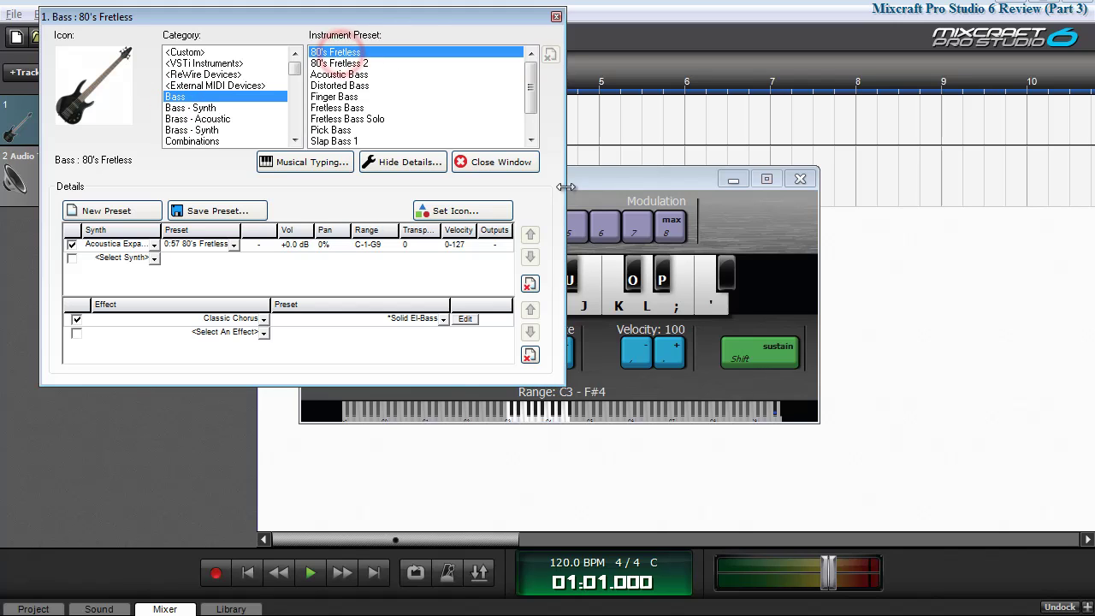
Audition 80's Fretless by playing a short A-D-G-H bass phrase on Musical Typing.
click(656, 179)
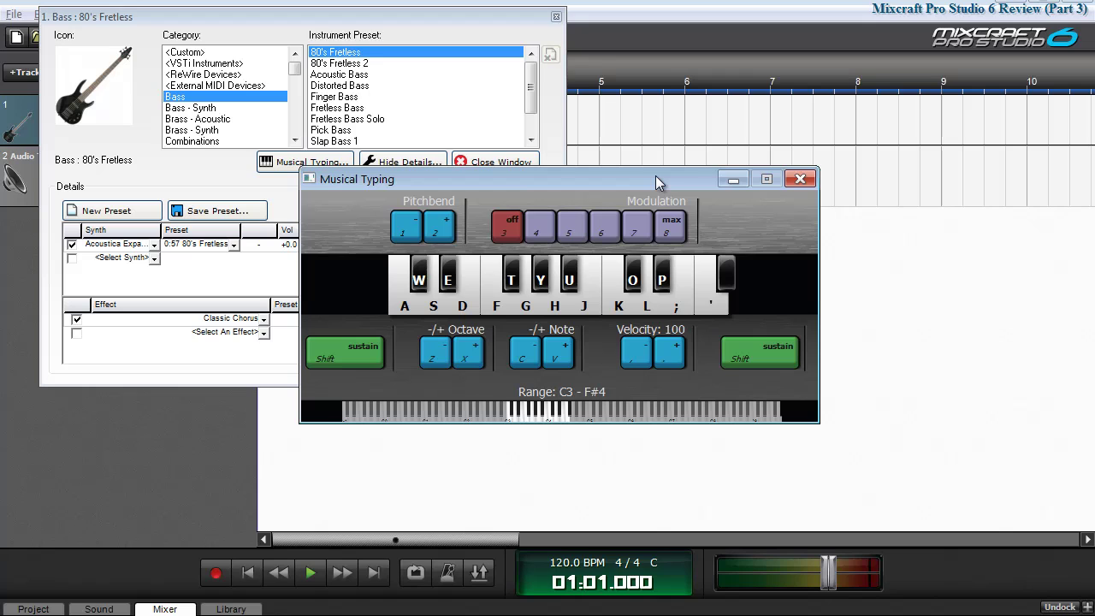
key(a)
key(d)
key(g)
key(h)
key(g)
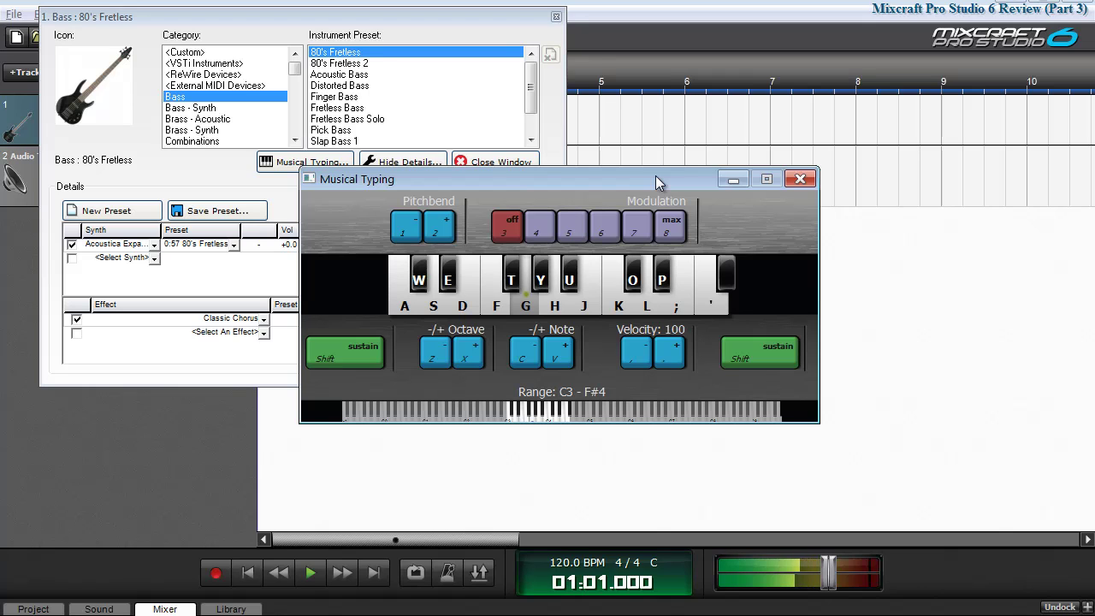
key(a)
key(d)
key(h)
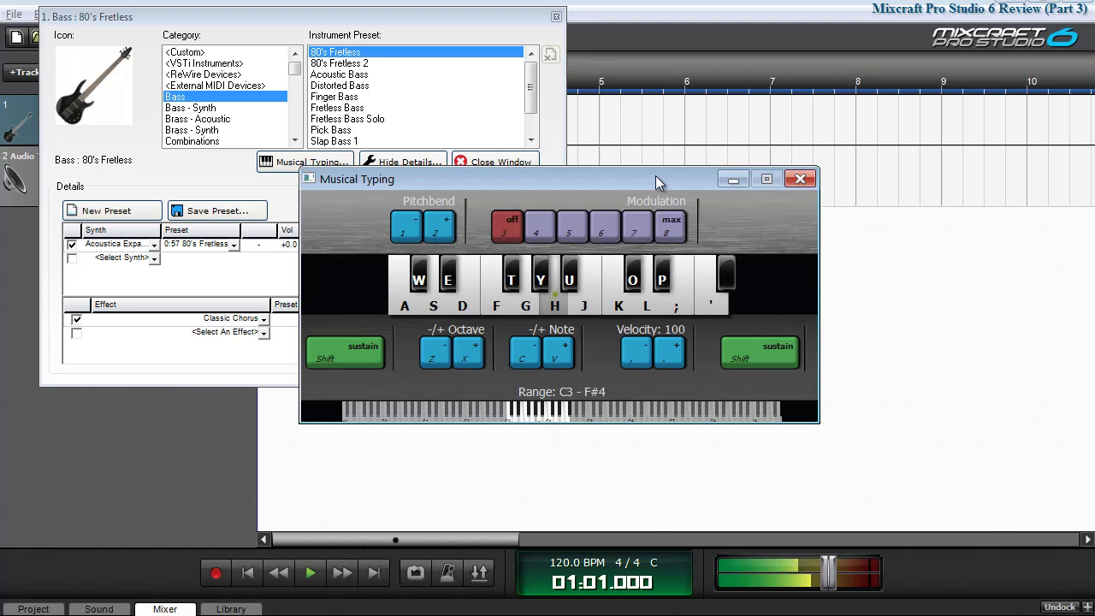
key(g)
key(a)
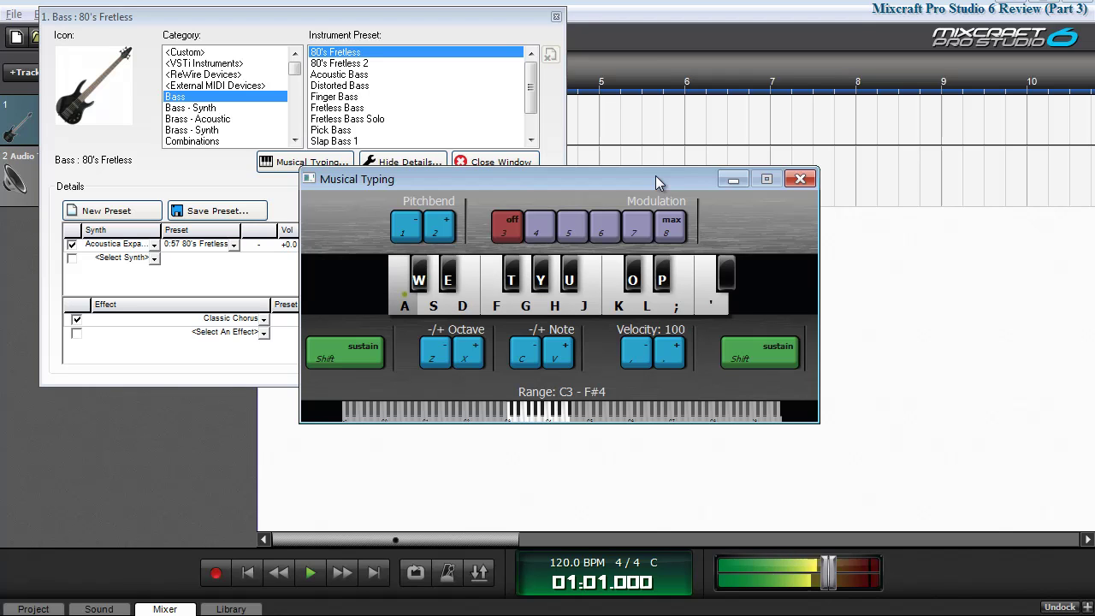
Switch to the Fretless Bass preset and audition it with an A-F-G-H phrase.
click(351, 107)
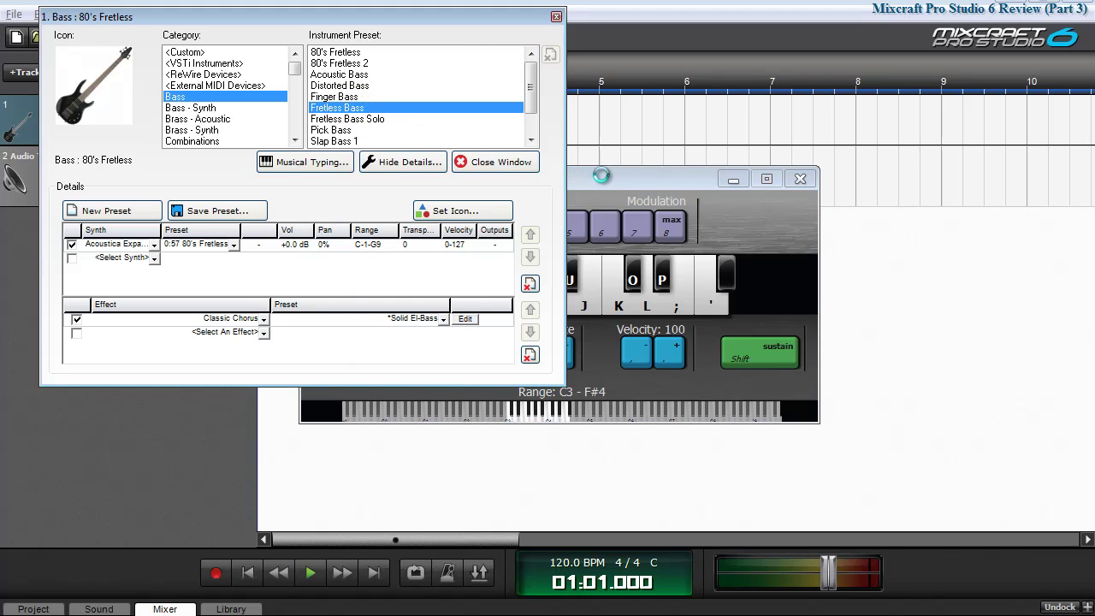
click(602, 177)
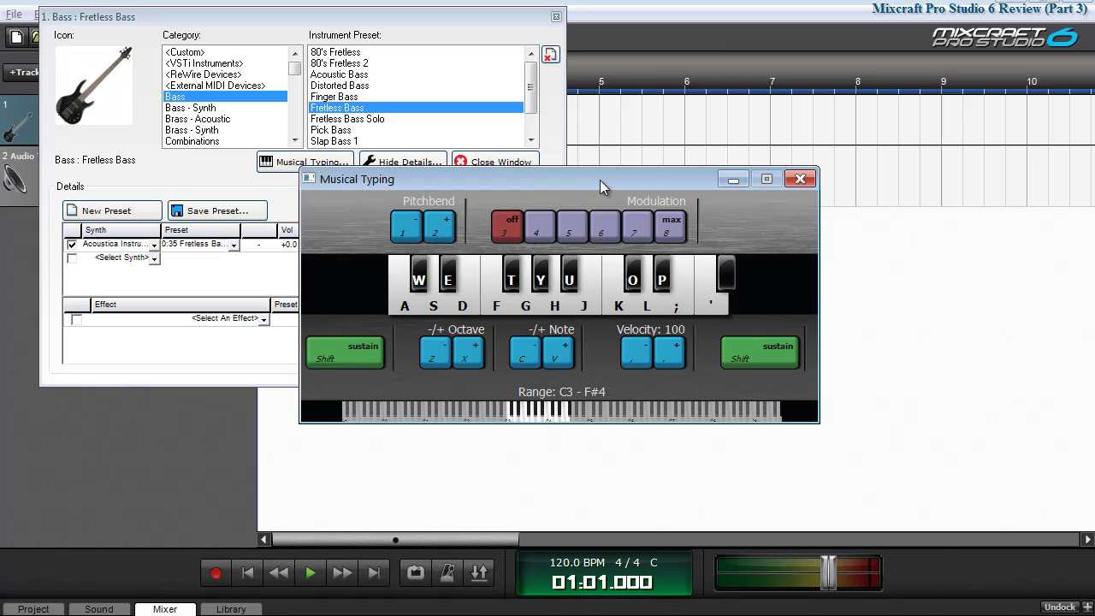
click(518, 178)
key(a)
key(f)
key(g)
key(h)
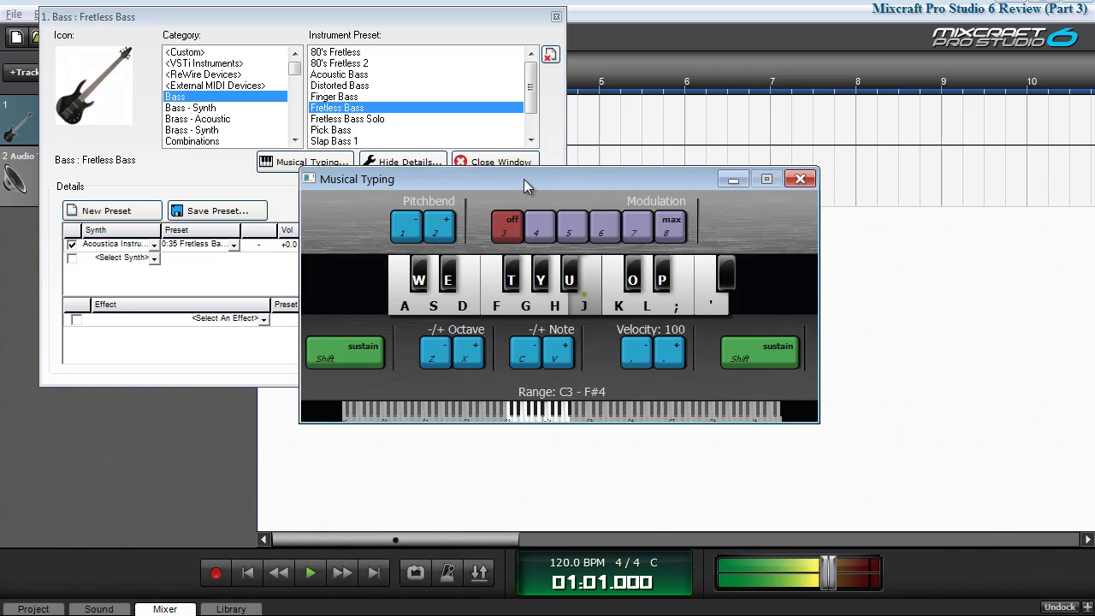
key(a)
key(f)
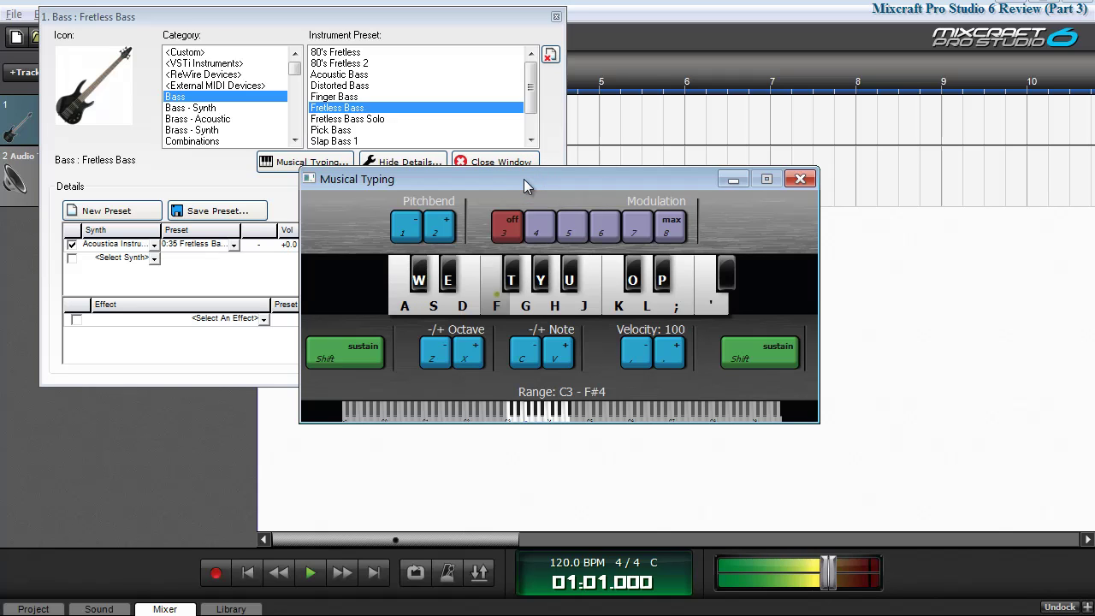
key(g)
key(h)
key(g)
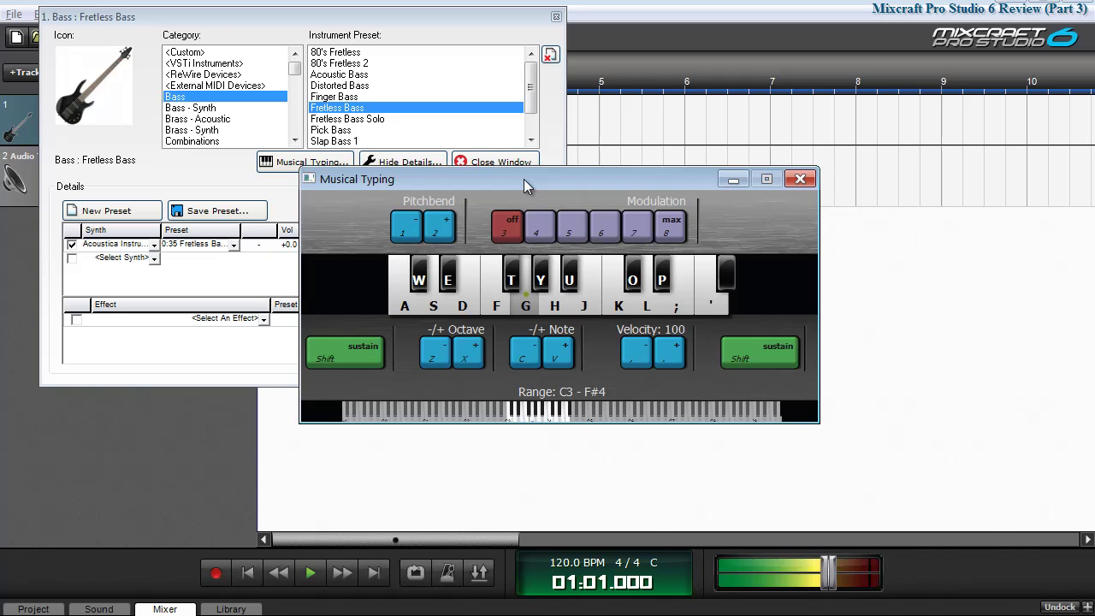
key(a)
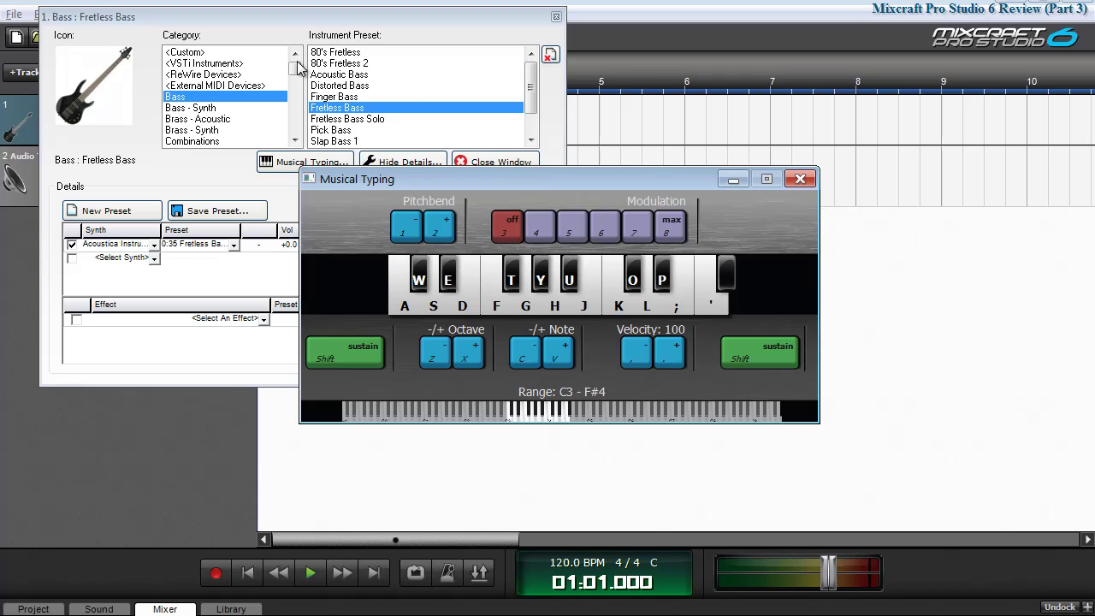
Choose the Chorused FM EP preset from the Keyboard - Electric category.
drag(295, 68, 297, 94)
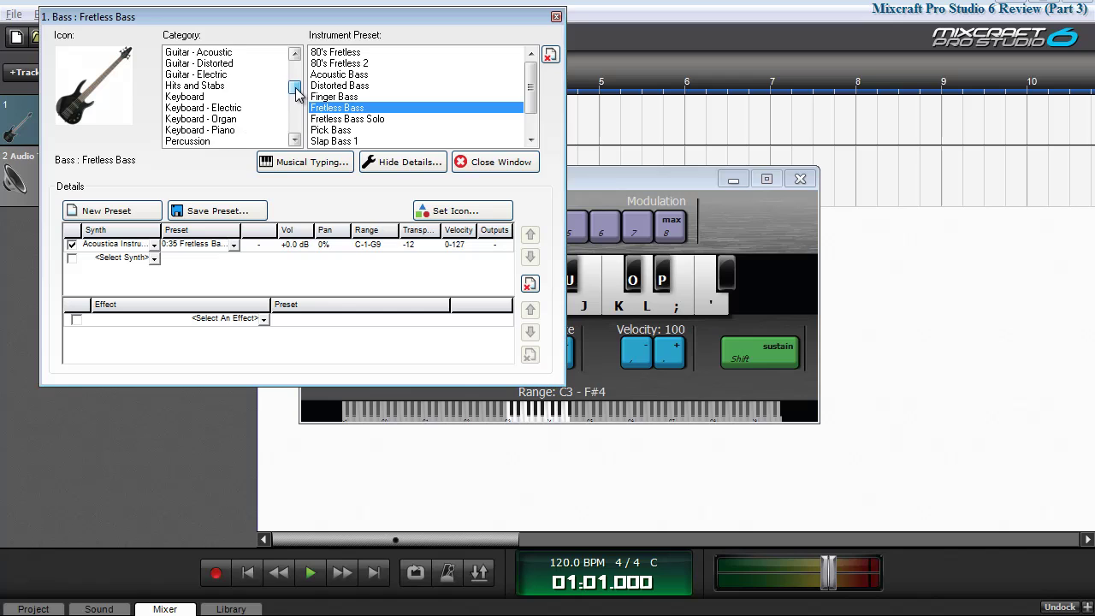
click(219, 108)
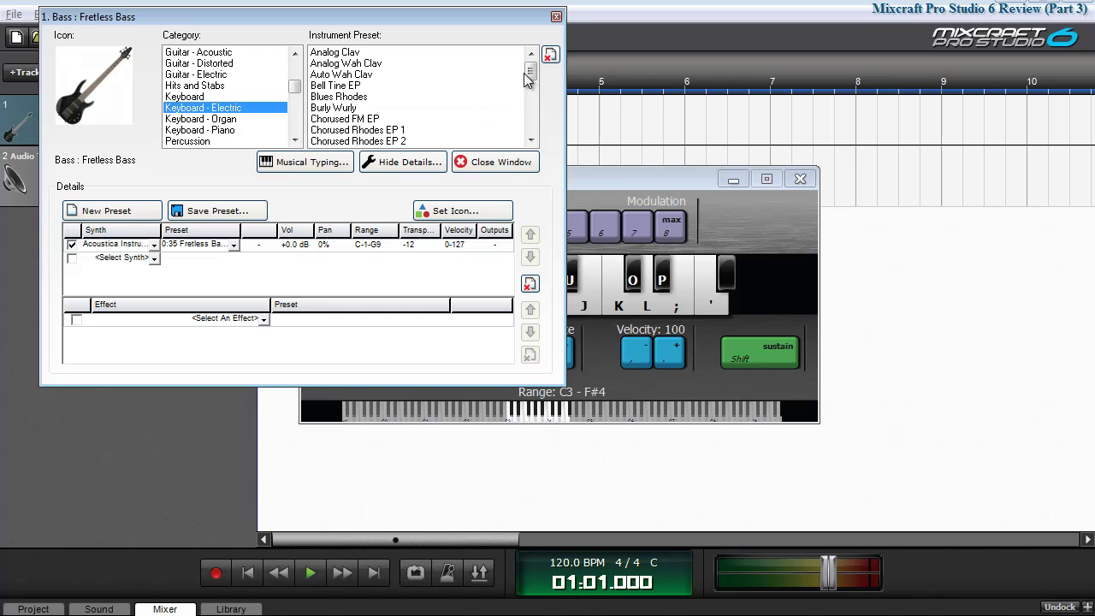
click(351, 120)
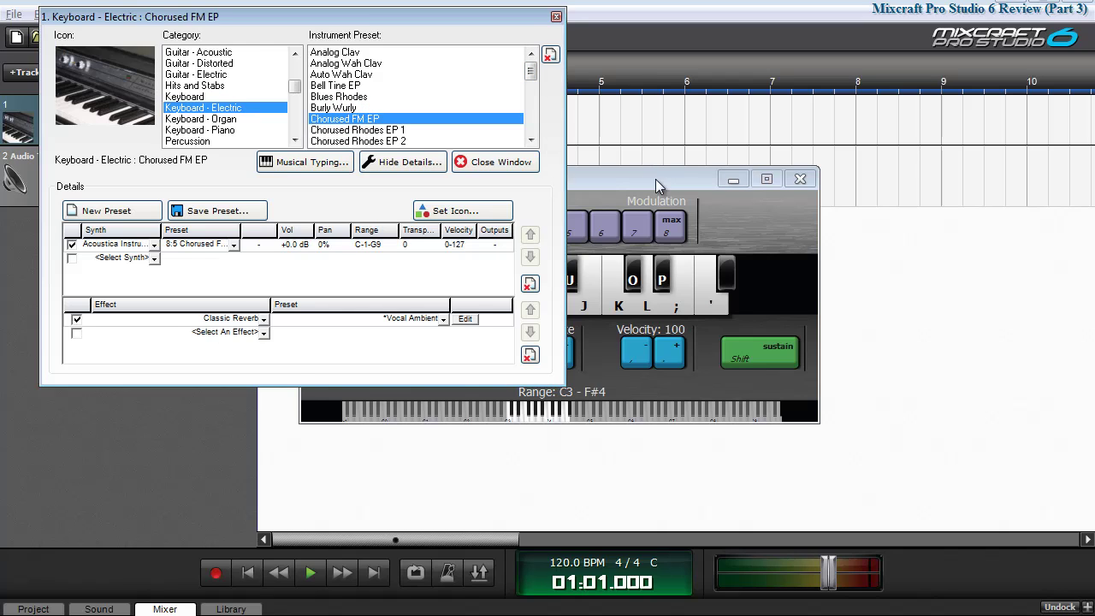
Audition Chorused FM EP with a few notes and a two-note chord.
click(655, 179)
key(d)
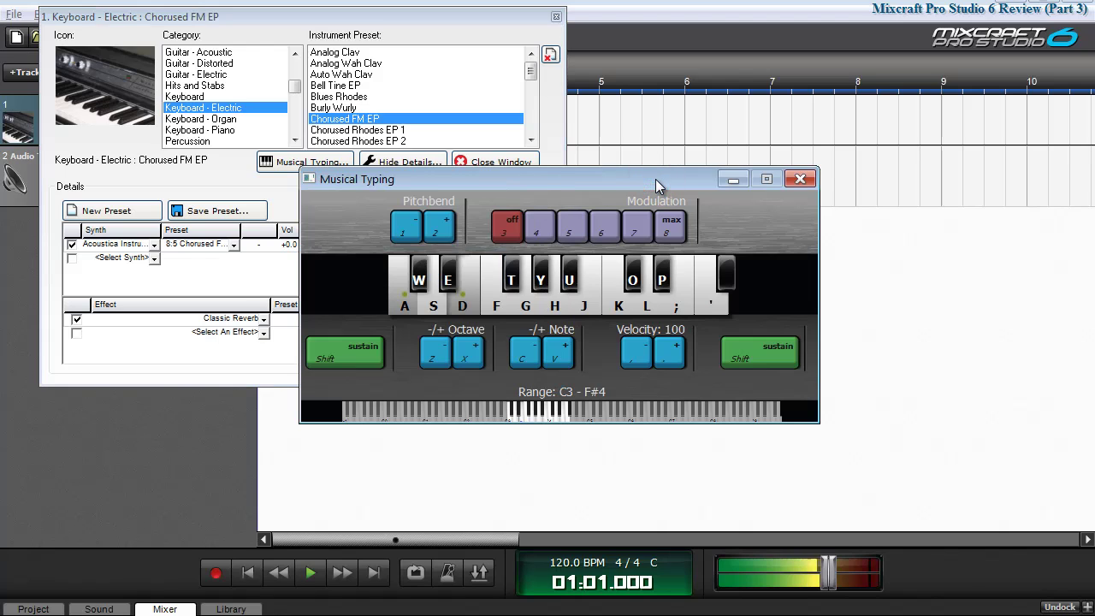
key(h)
key(j)
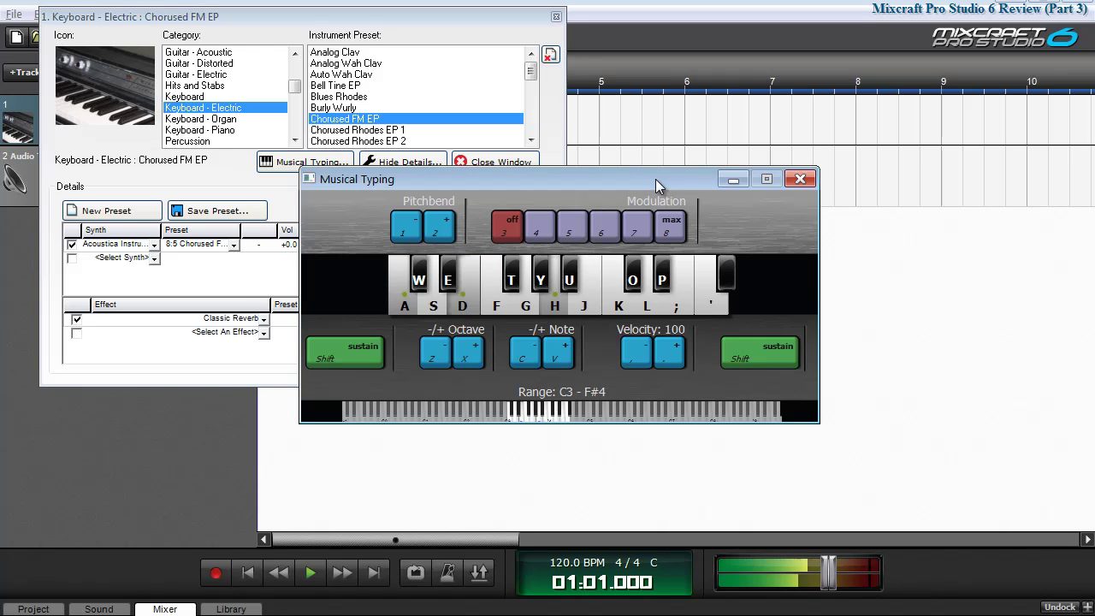
key(a)
key(d)
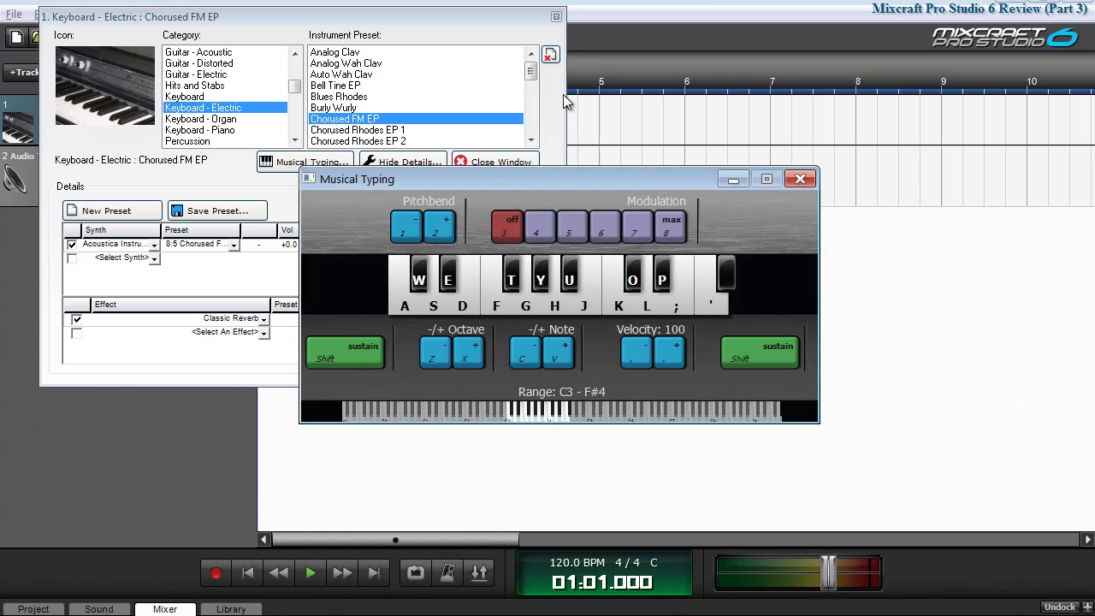
Scroll the Instrument Preset list down until the Rhodes electric piano presets appear.
click(531, 140)
click(532, 140)
click(531, 140)
click(531, 140)
click(531, 140)
click(531, 140)
click(531, 140)
click(531, 140)
click(531, 140)
click(531, 141)
click(531, 141)
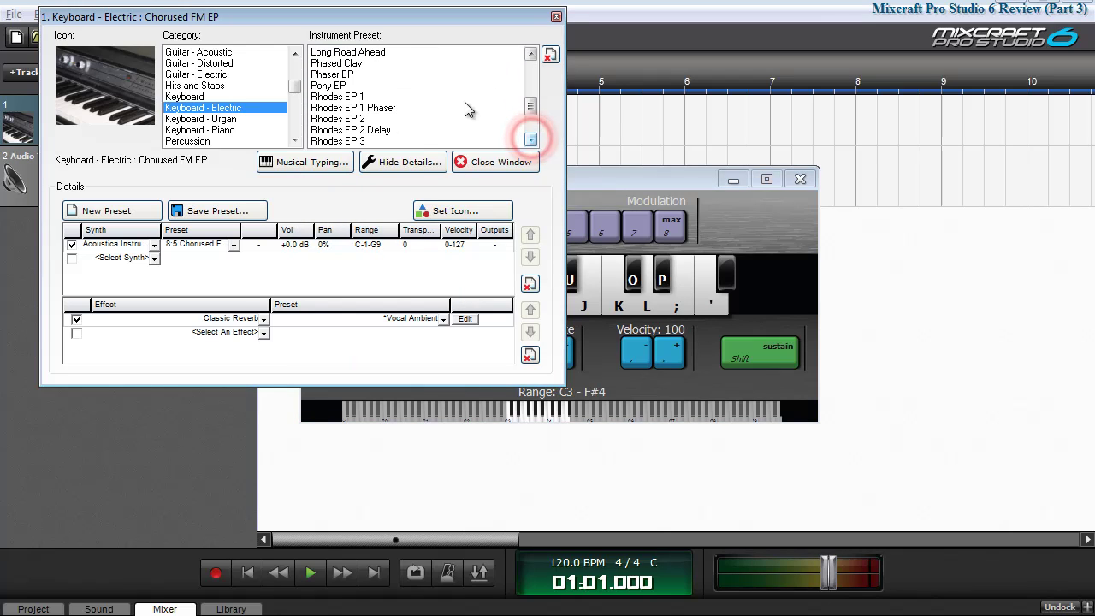
Load the Rhodes EP 1 preset and audition it with chords on Musical Typing.
click(333, 96)
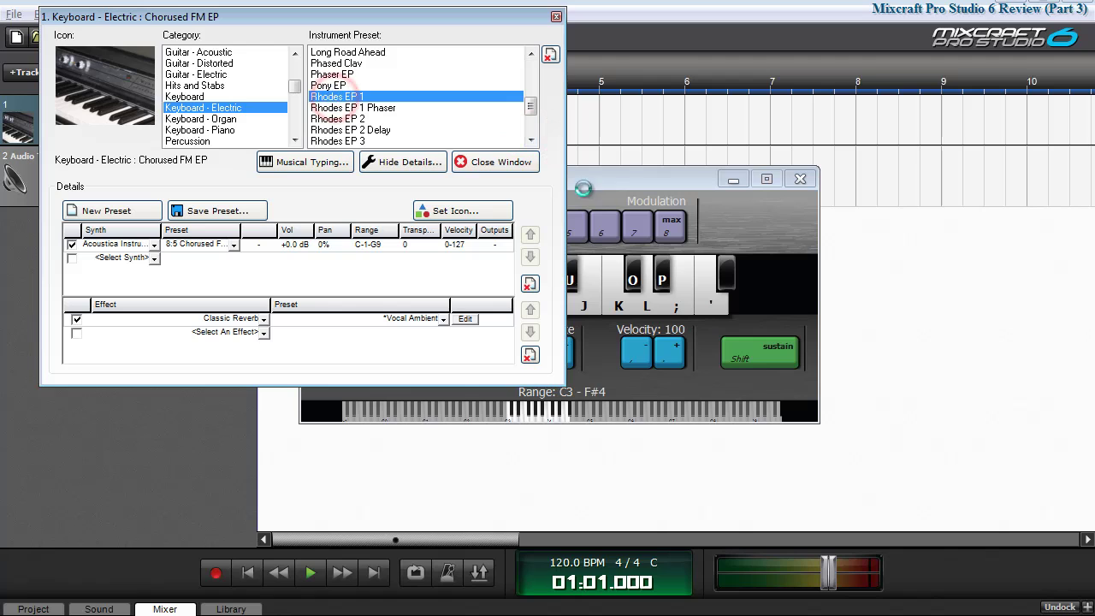
click(638, 179)
key(a)
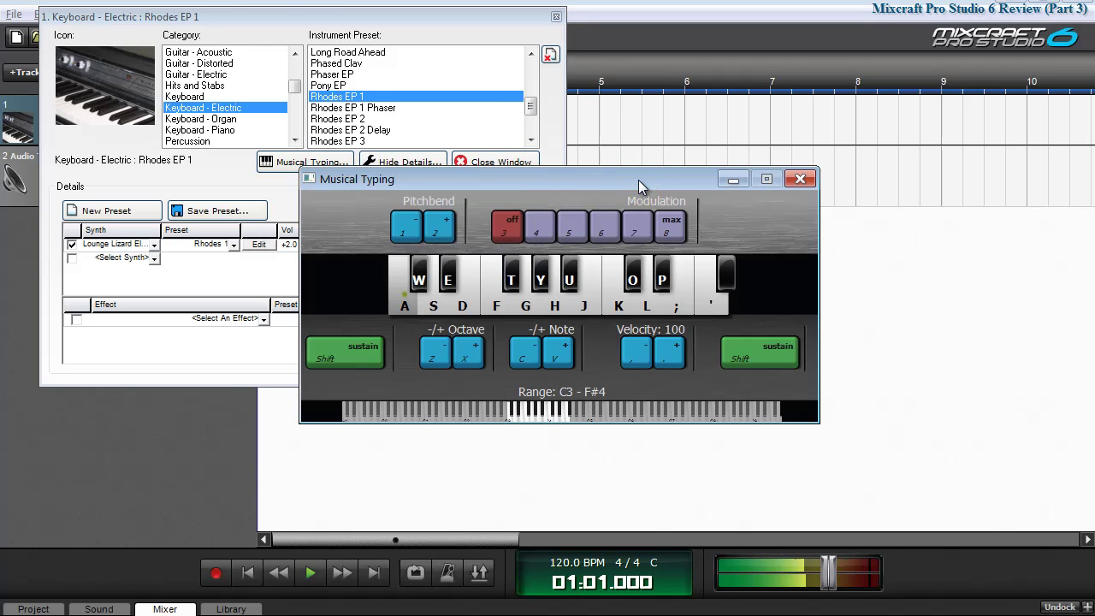
key(d)
key(h)
key(s)
key(j)
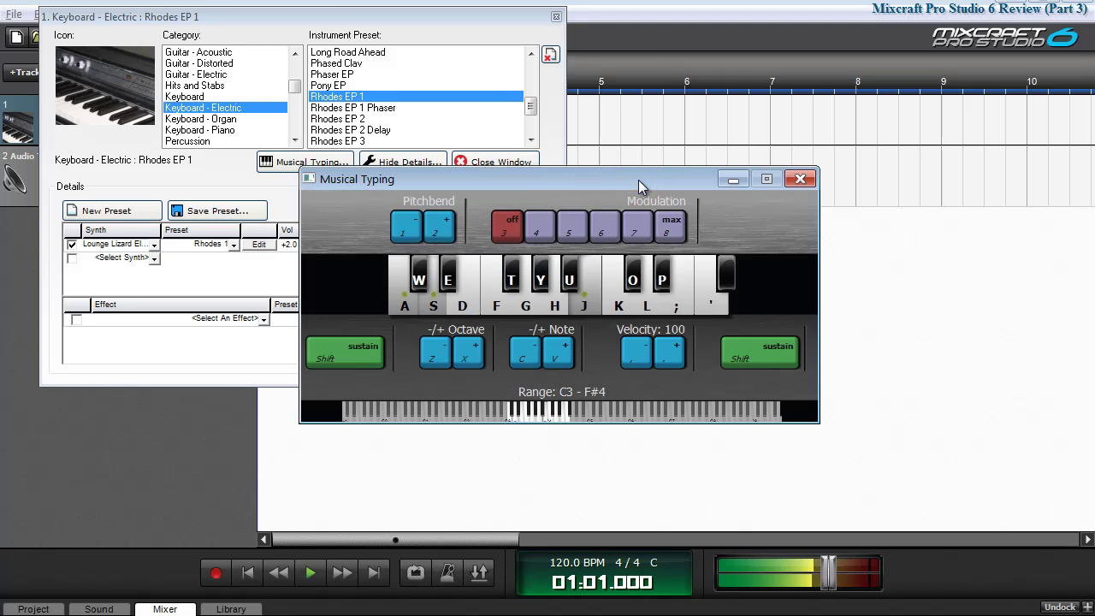
key(f)
key(k)
key(d)
key(l)
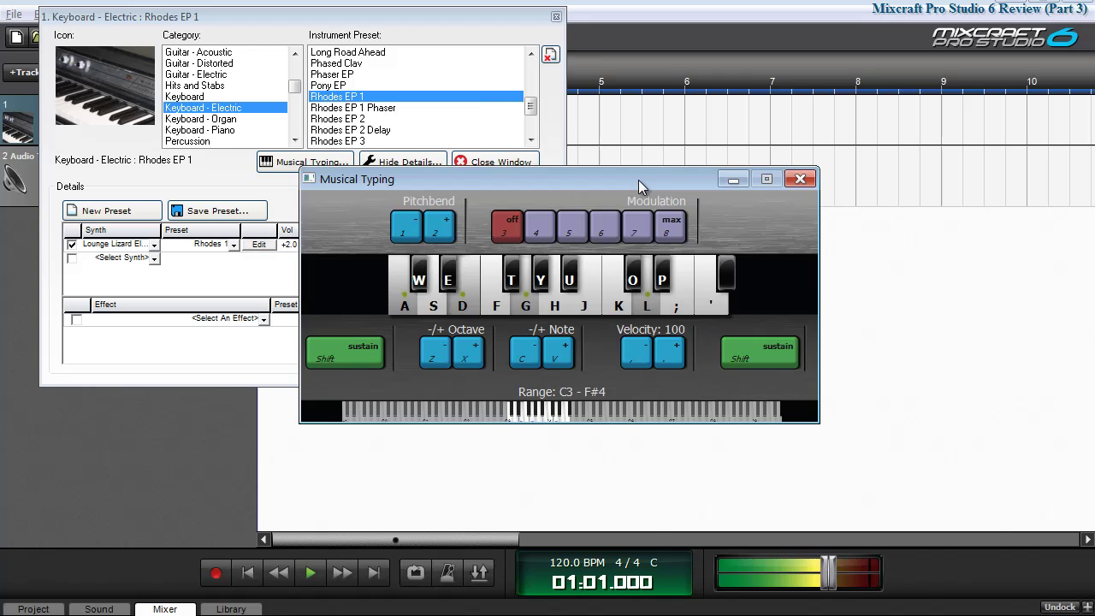
key(a)
key(s)
key(s)
key(j)
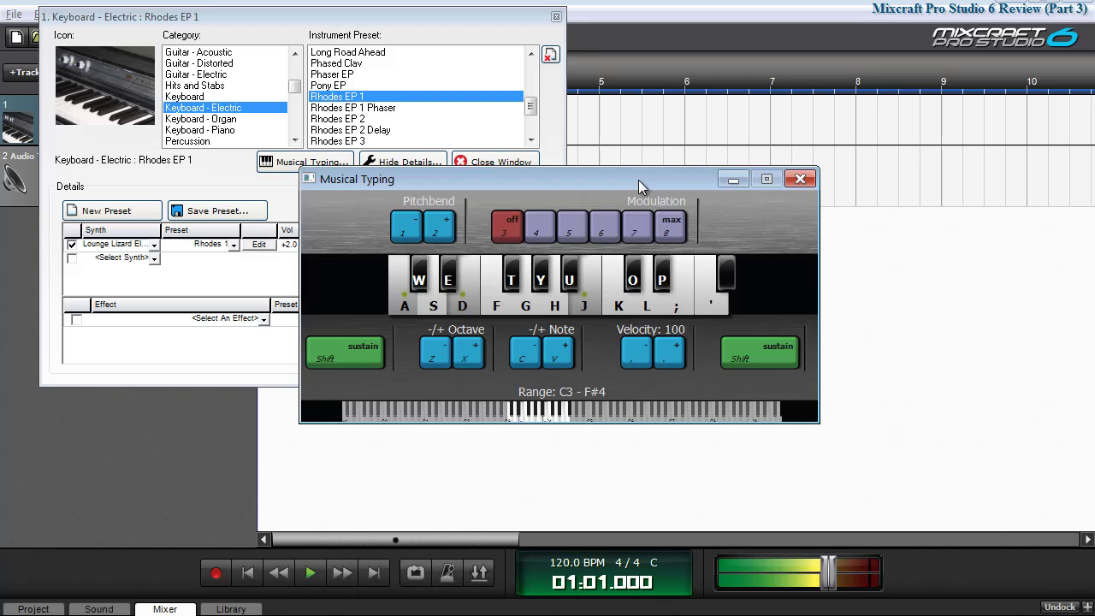
key(f)
key(k)
key(d)
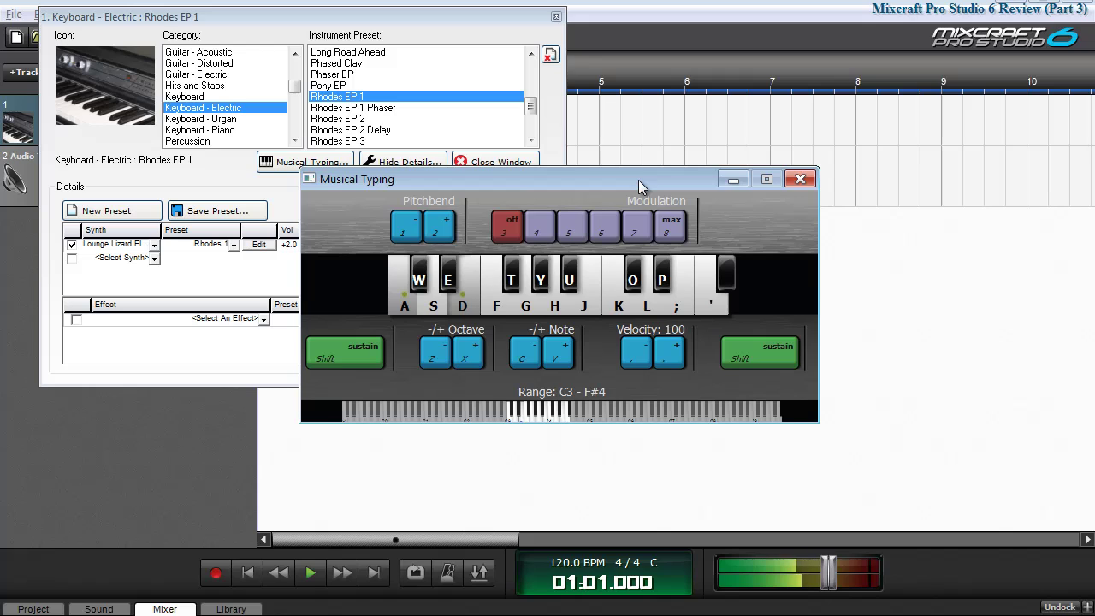
key(g)
key(k)
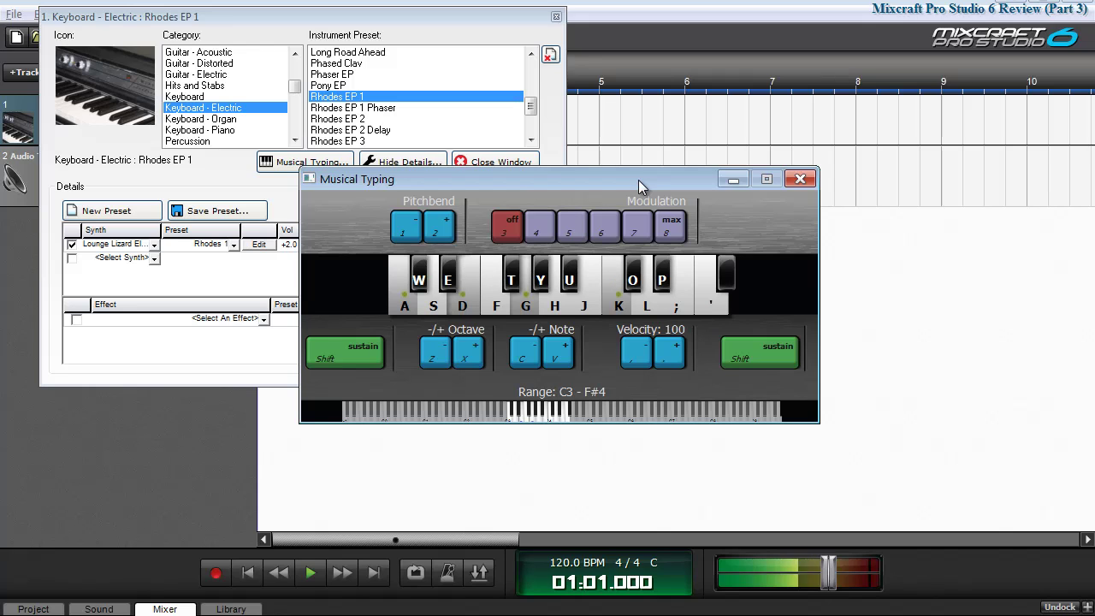
key(l)
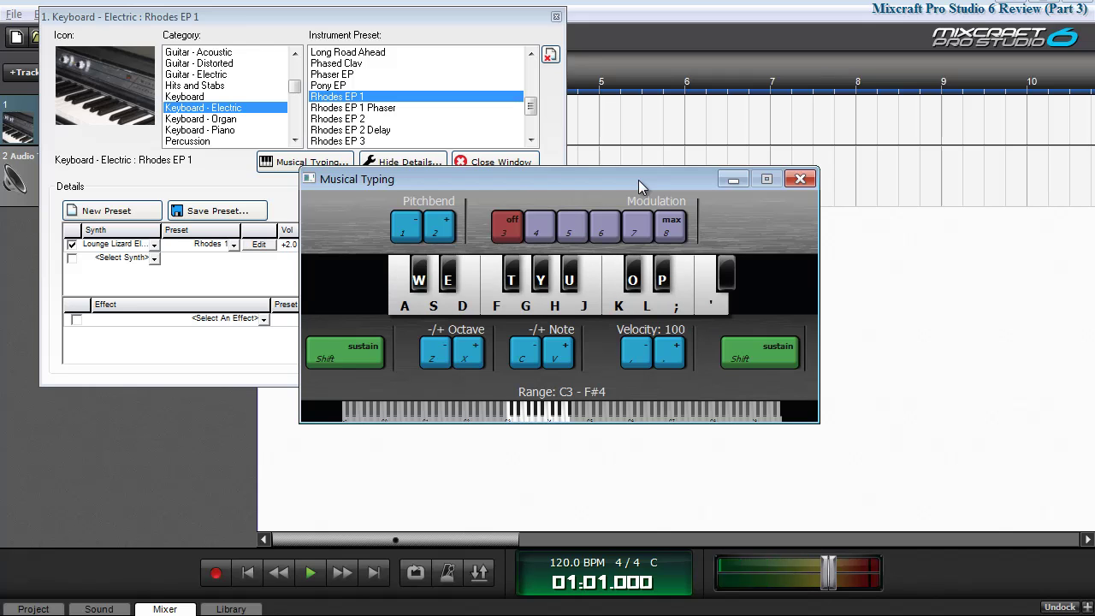
key(semicolon)
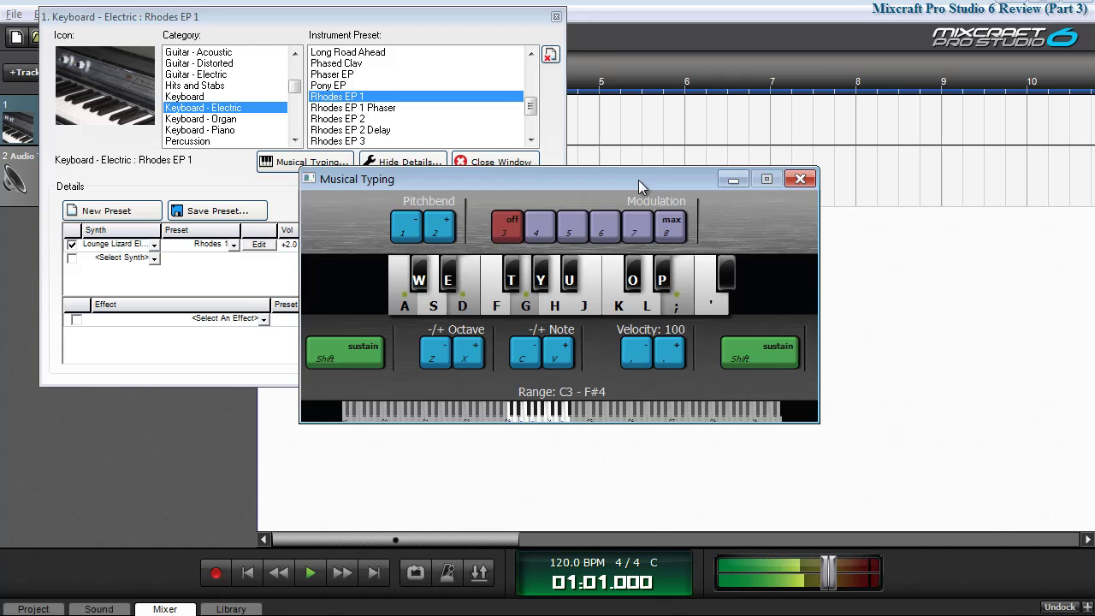
Select Wurly EP by typing 'wu' in the preset list and audition it with chords.
text(wu)
click(621, 177)
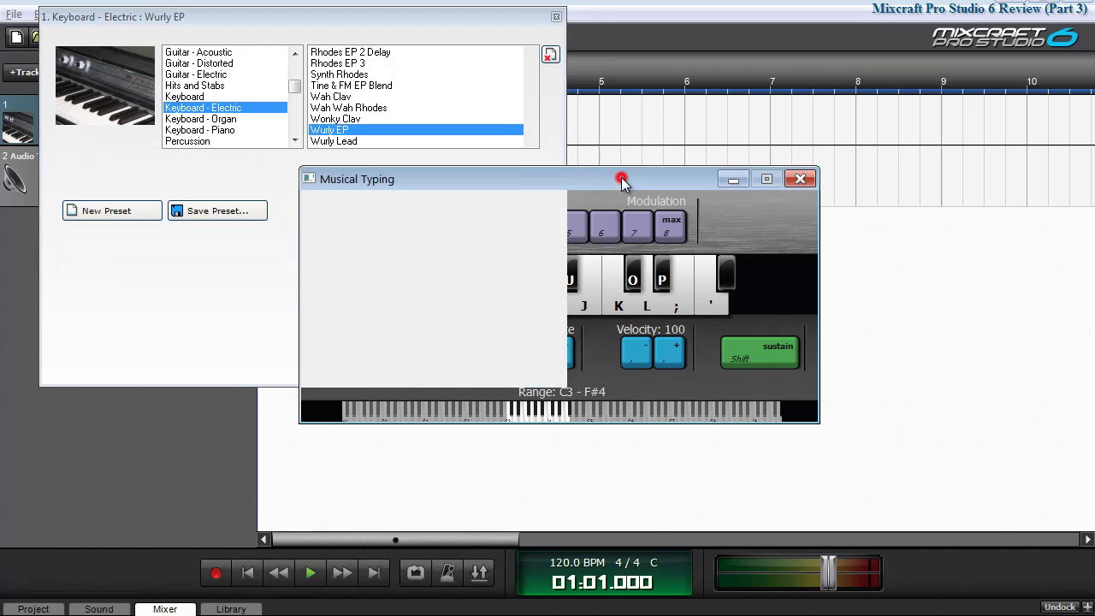
key(a)
key(d)
key(h)
key(g)
key(j)
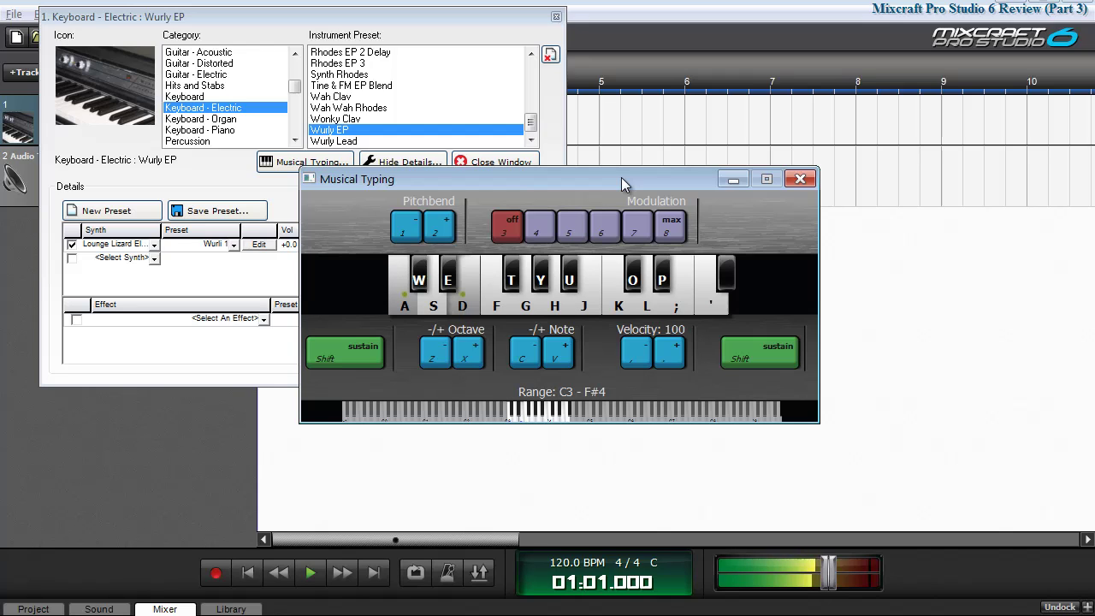
key(a)
key(s)
key(f)
key(h)
key(k)
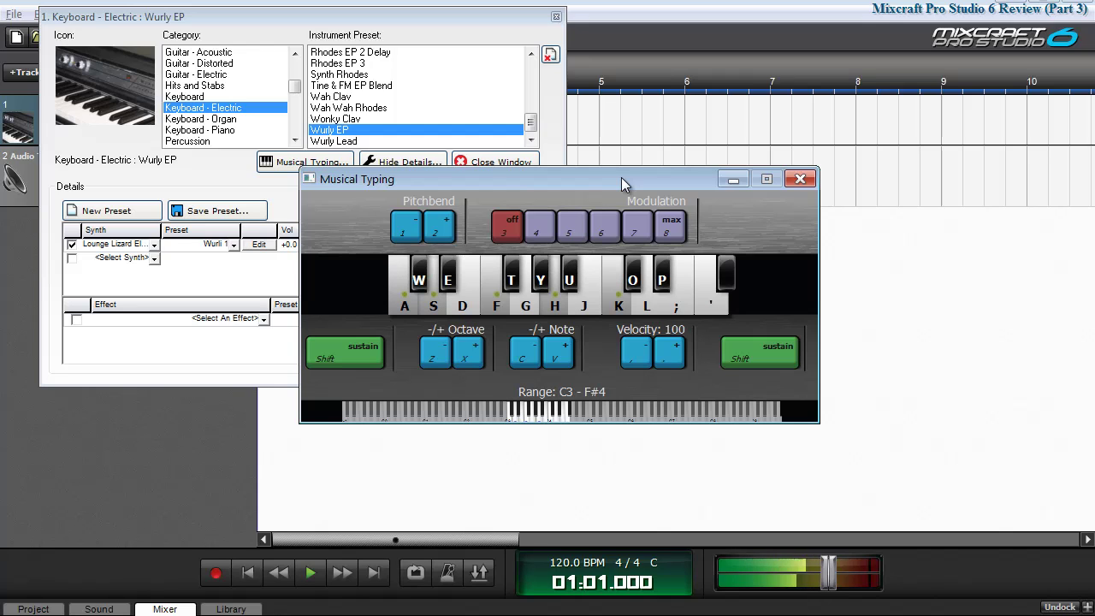
key(a)
key(d)
key(g)
key(k)
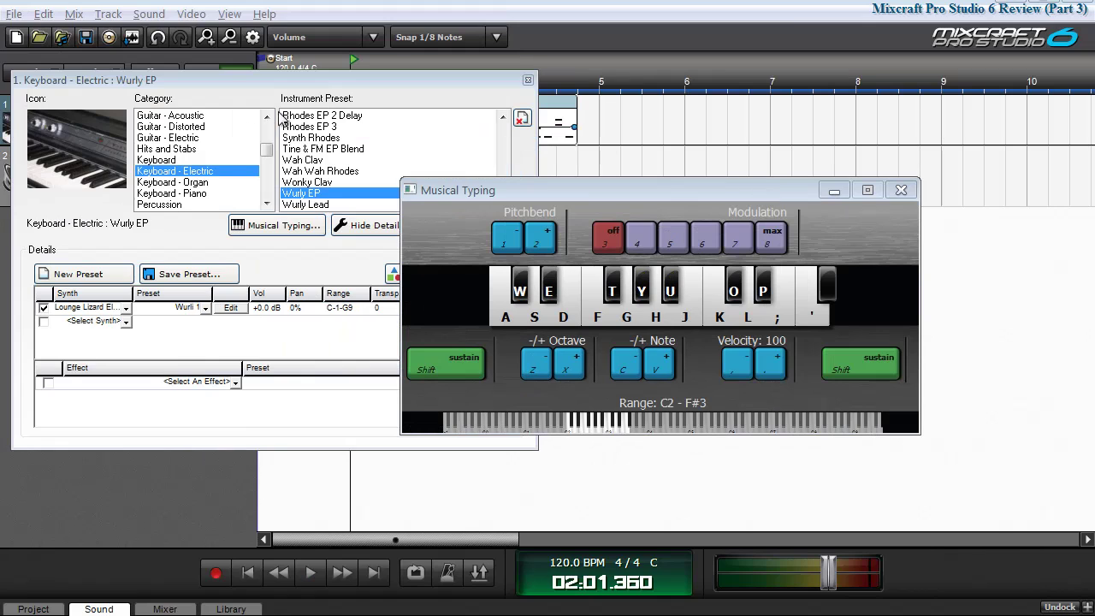
Load the Studio Drum Kit preset from the Percussion - Drum Kits category.
drag(268, 152, 195, 165)
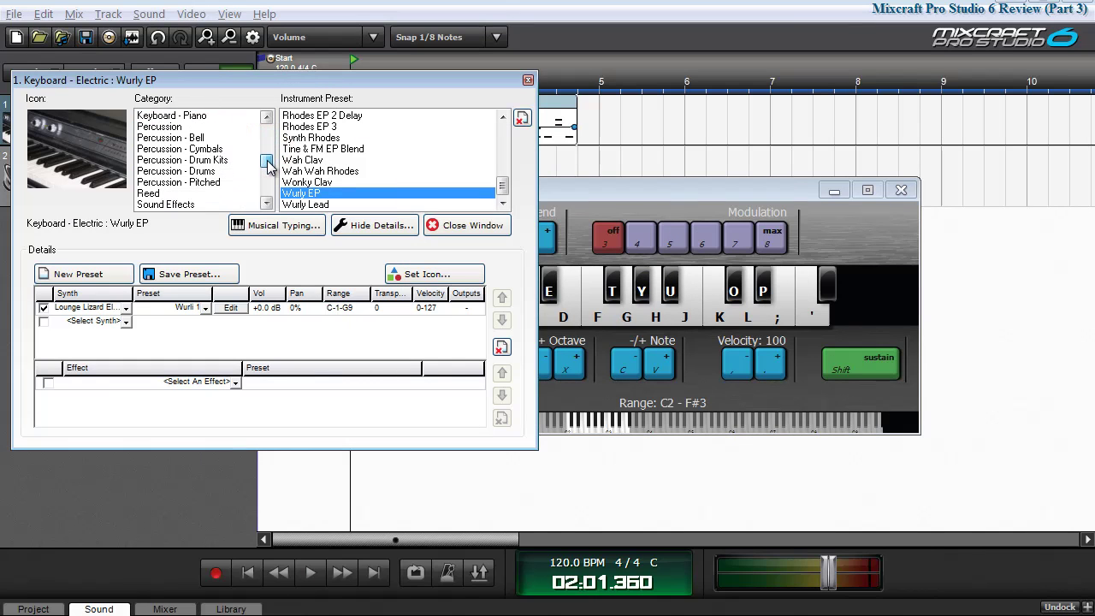
click(195, 163)
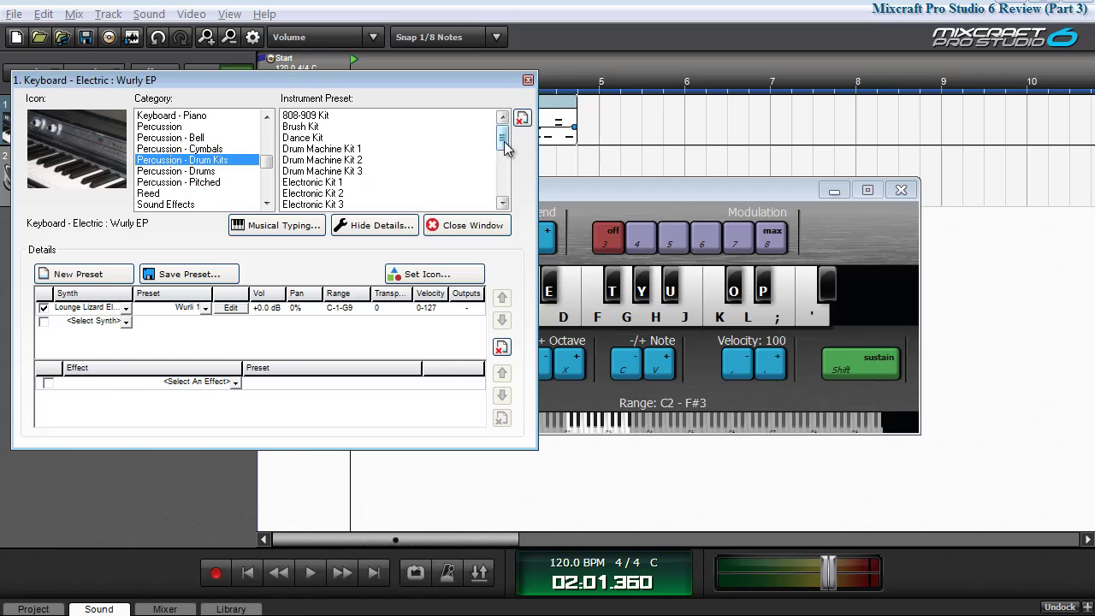
drag(502, 128, 506, 191)
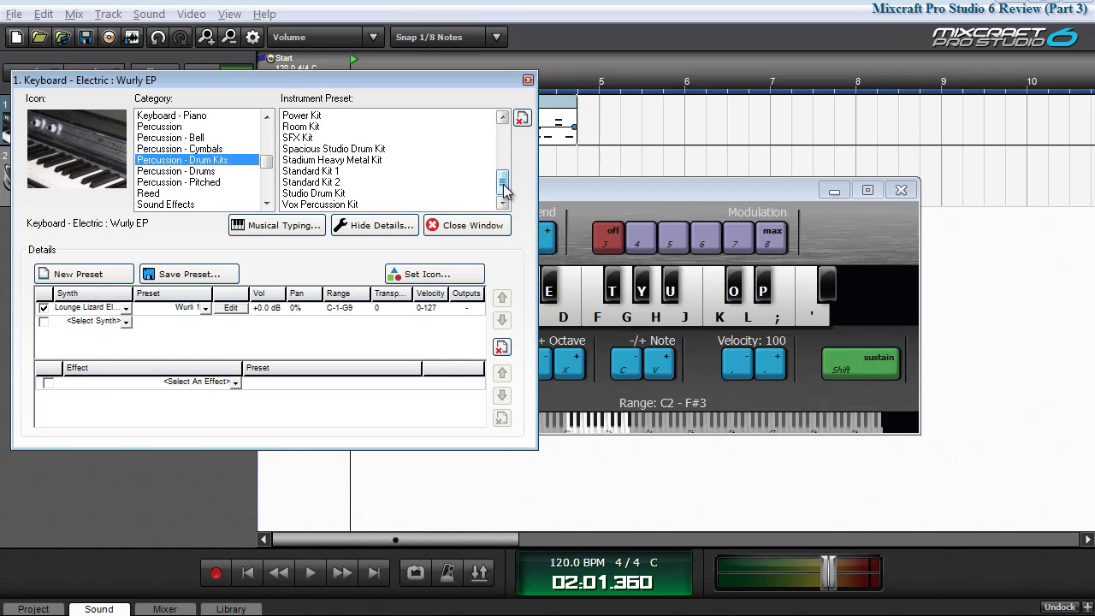
click(315, 193)
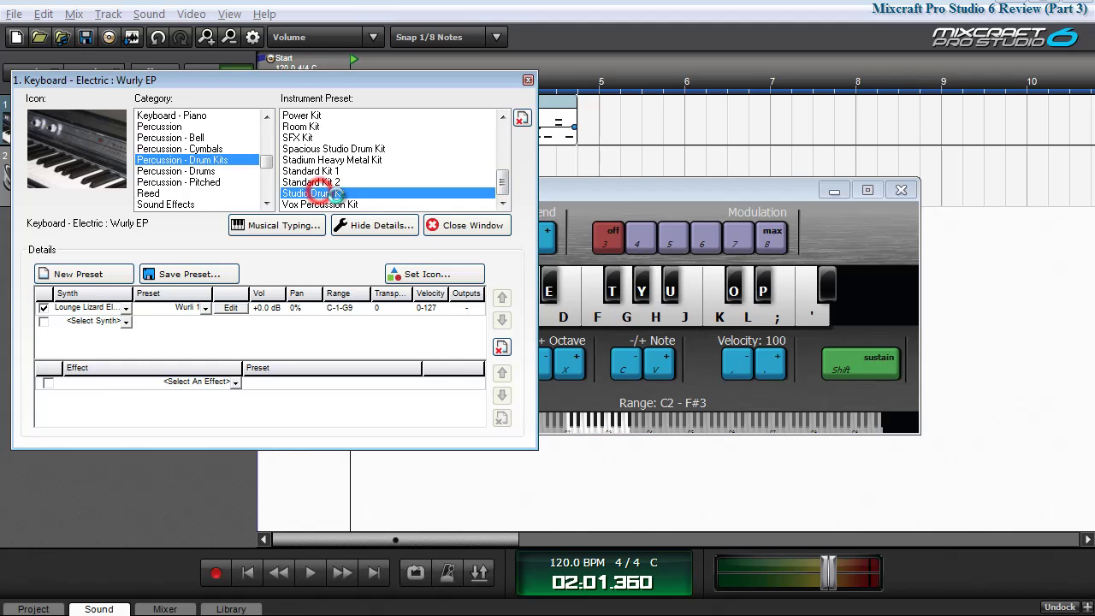
click(599, 189)
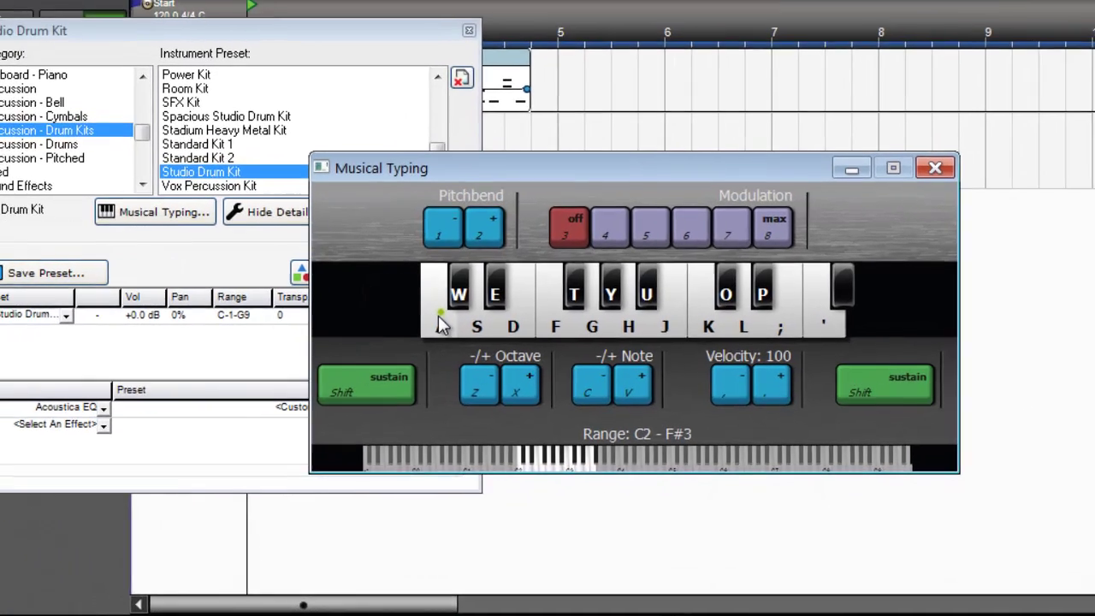
Play each drum sound of the starting octave on the Musical Typing keys.
click(524, 299)
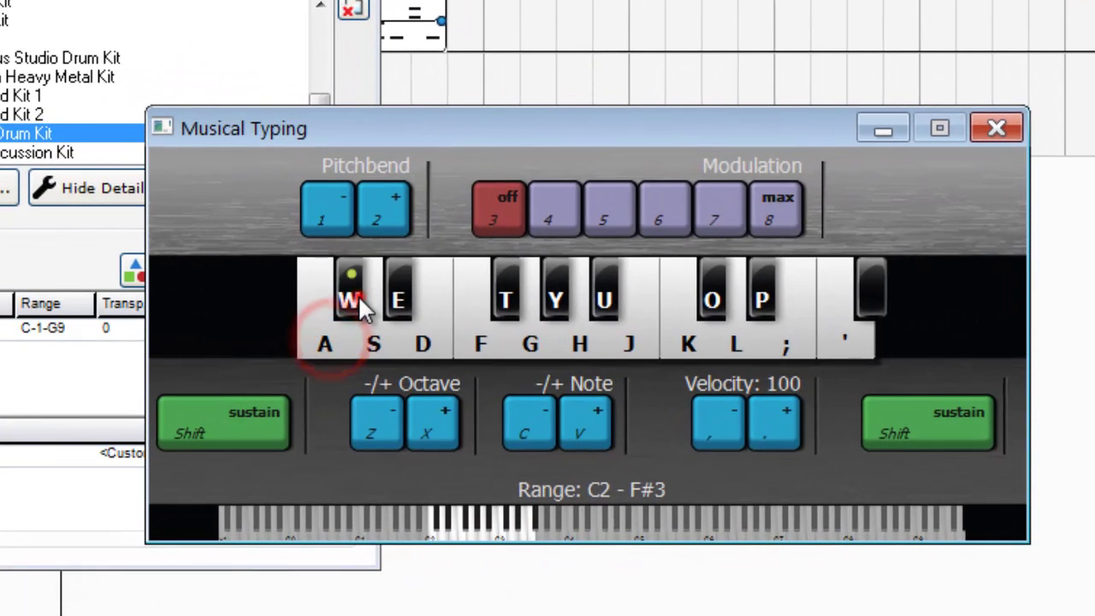
click(353, 301)
click(372, 345)
click(399, 297)
click(422, 340)
click(475, 339)
click(505, 296)
click(522, 338)
click(558, 297)
click(585, 341)
click(604, 309)
click(637, 342)
click(684, 352)
click(716, 313)
click(733, 342)
click(758, 299)
click(790, 340)
click(831, 345)
Raise the range one octave and play through that octave's drum sounds.
click(432, 419)
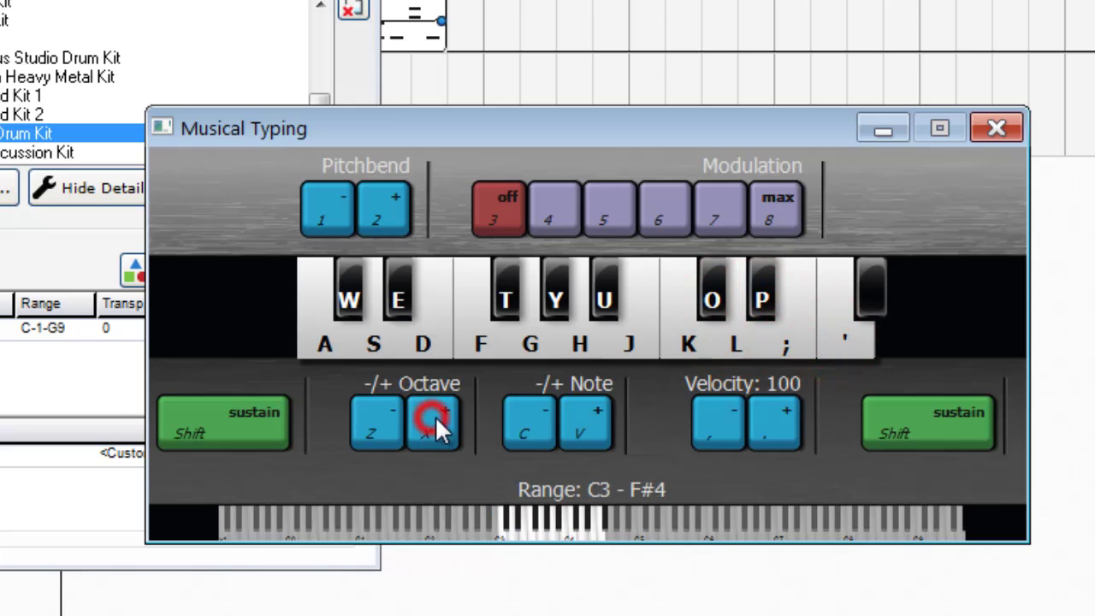
click(334, 339)
click(349, 287)
click(379, 342)
click(398, 299)
click(422, 343)
click(481, 342)
click(503, 299)
click(532, 338)
click(557, 300)
click(578, 336)
click(606, 299)
click(640, 344)
click(689, 347)
click(711, 308)
click(737, 349)
click(762, 299)
Raise another octave, play its drum sounds from highest to lowest, then drop back two octaves.
click(445, 409)
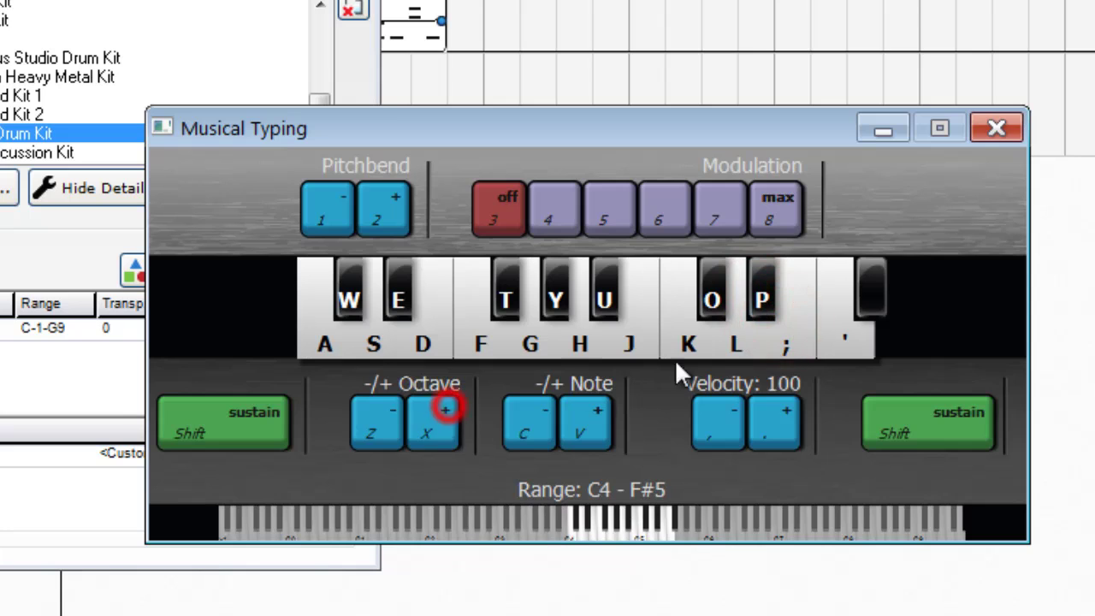
click(843, 338)
click(791, 338)
click(761, 296)
click(735, 337)
click(717, 306)
click(690, 351)
click(635, 343)
click(609, 295)
click(580, 338)
click(556, 295)
click(530, 342)
click(505, 295)
click(481, 346)
click(428, 346)
click(402, 295)
click(376, 349)
click(355, 302)
click(319, 336)
double_click(376, 423)
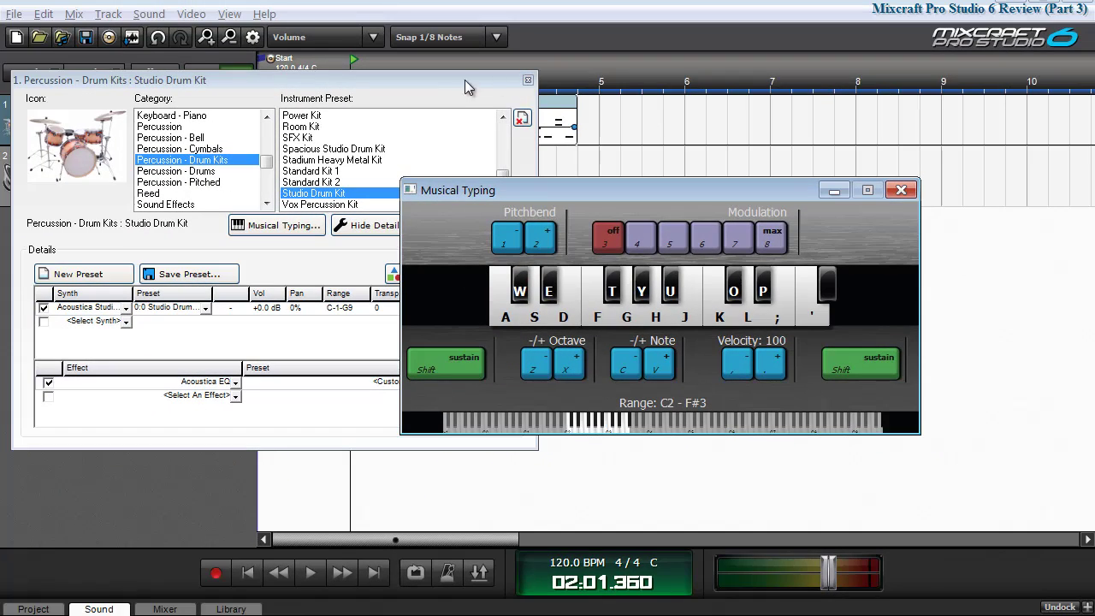
Close the drum kit settings, turn on looping, and play the drum clip from the start, then stop.
click(452, 81)
click(528, 80)
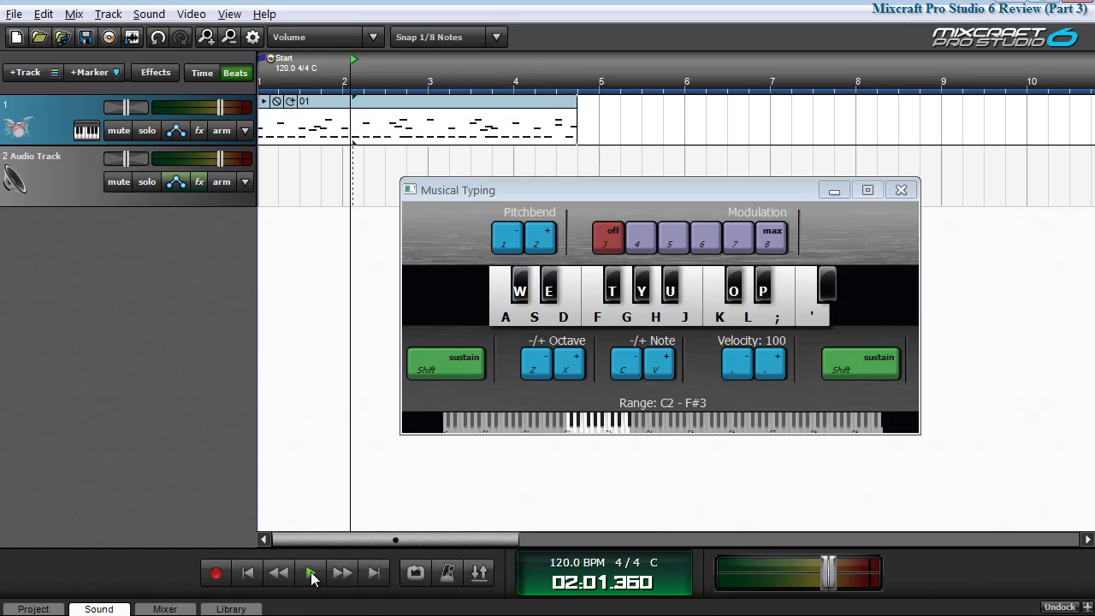
click(416, 572)
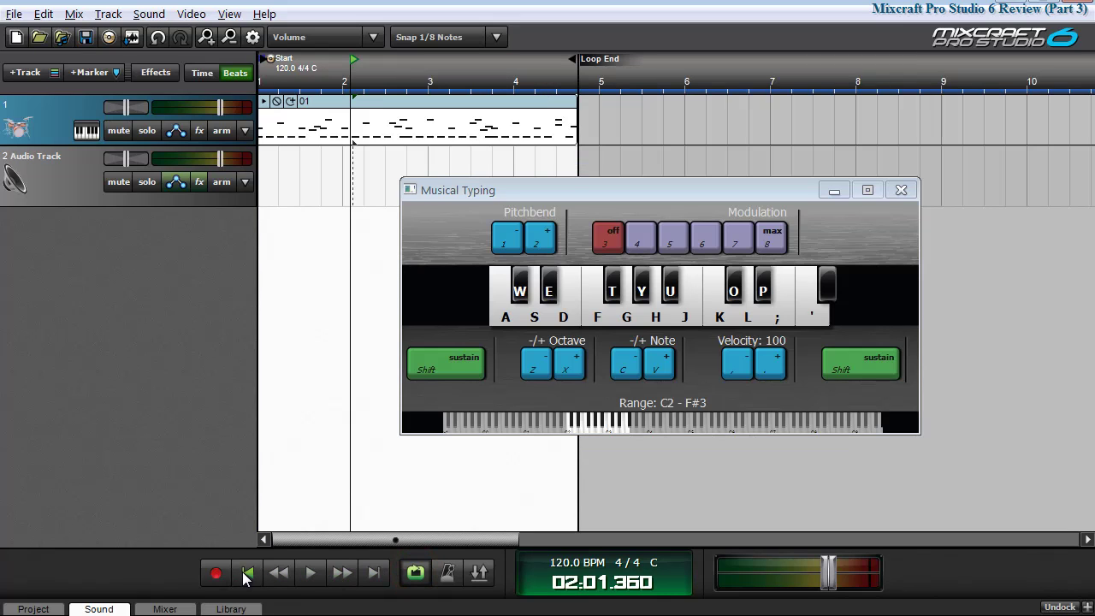
click(248, 573)
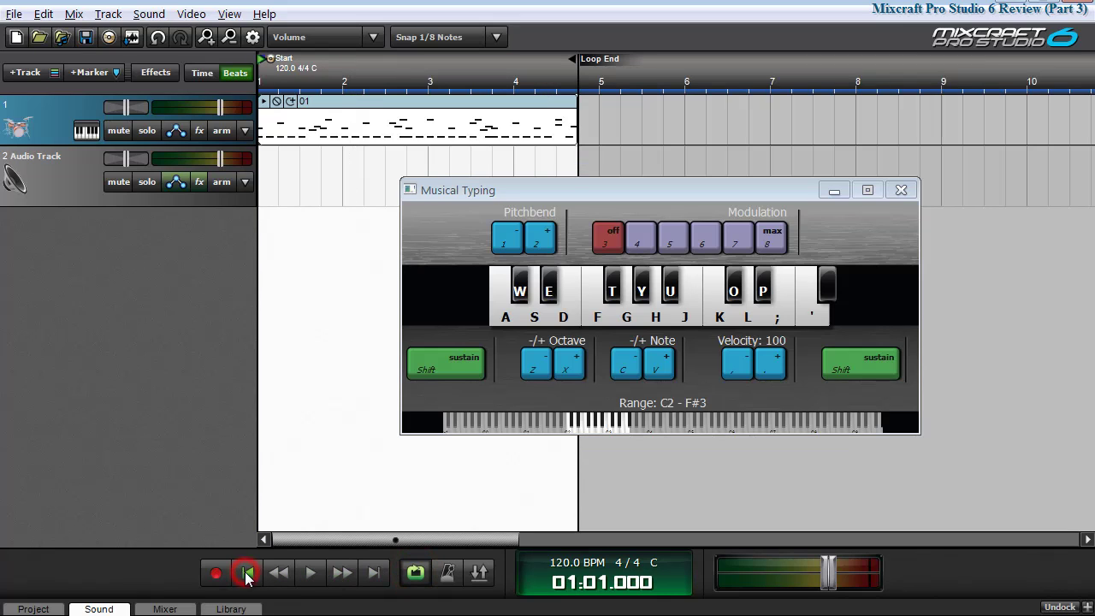
click(313, 575)
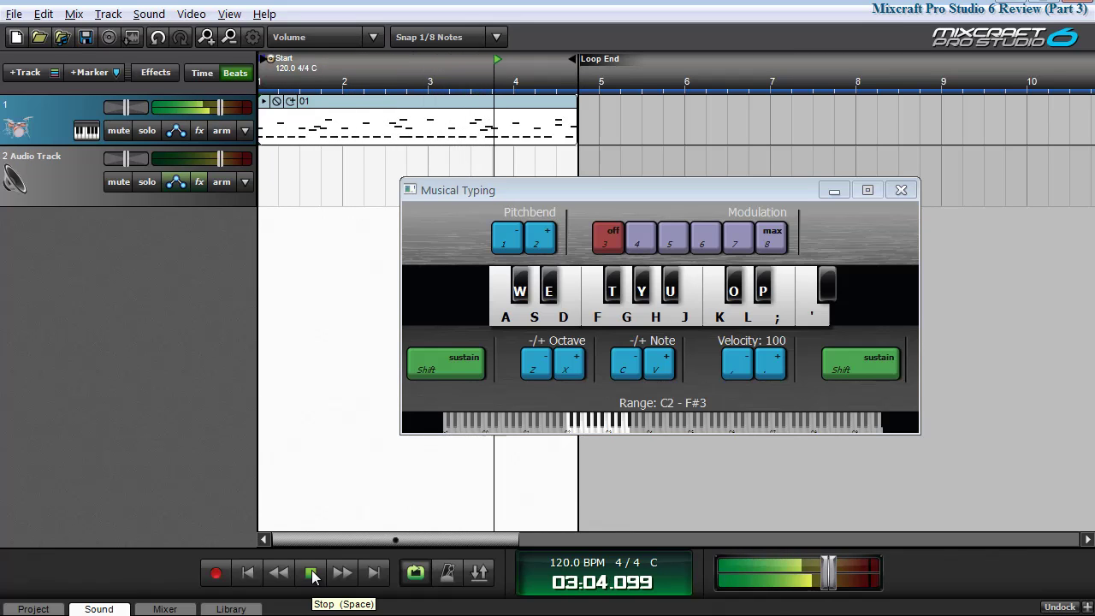
click(312, 573)
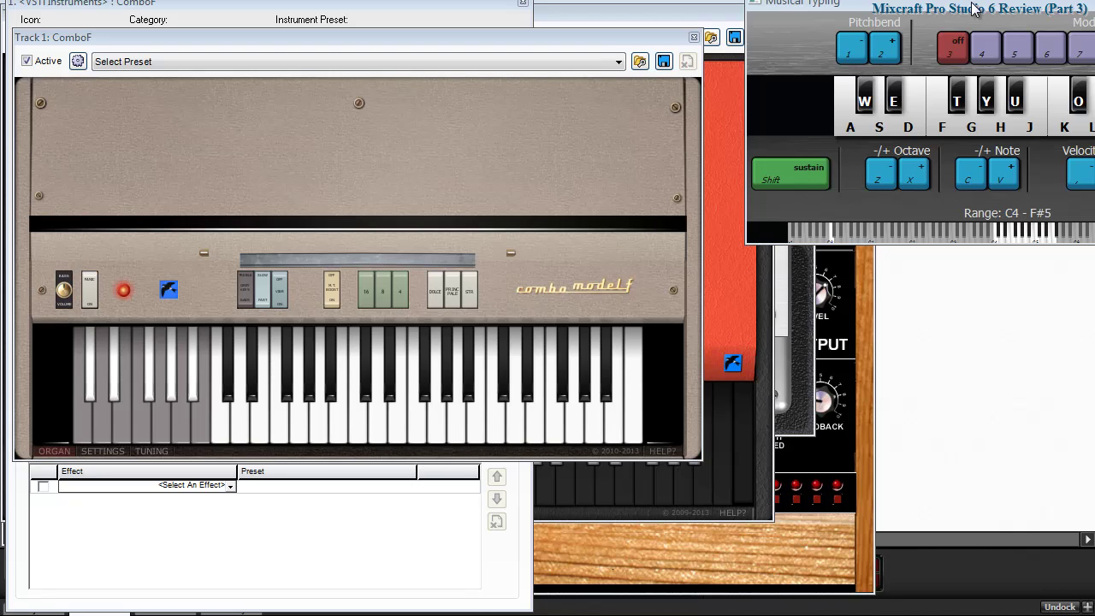
Play several chords on the ComboF organ, including an E-G-B chord.
drag(974, 8, 972, 5)
key(a)
key(d)
key(g)
key(s)
key(f)
key(h)
key(d)
key(g)
key(j)
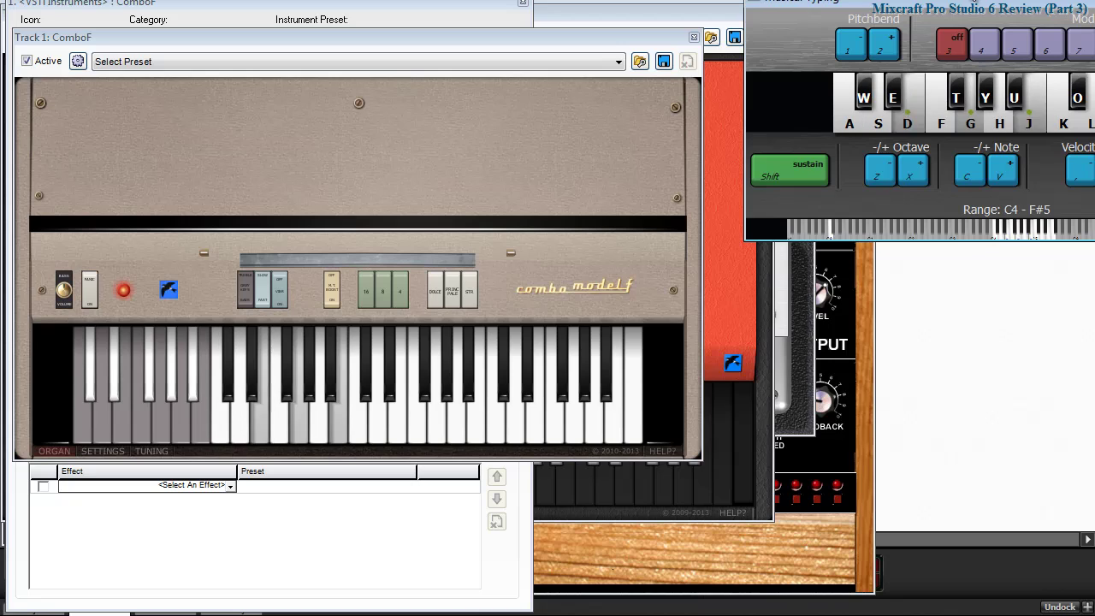
key(d)
key(g)
key(k)
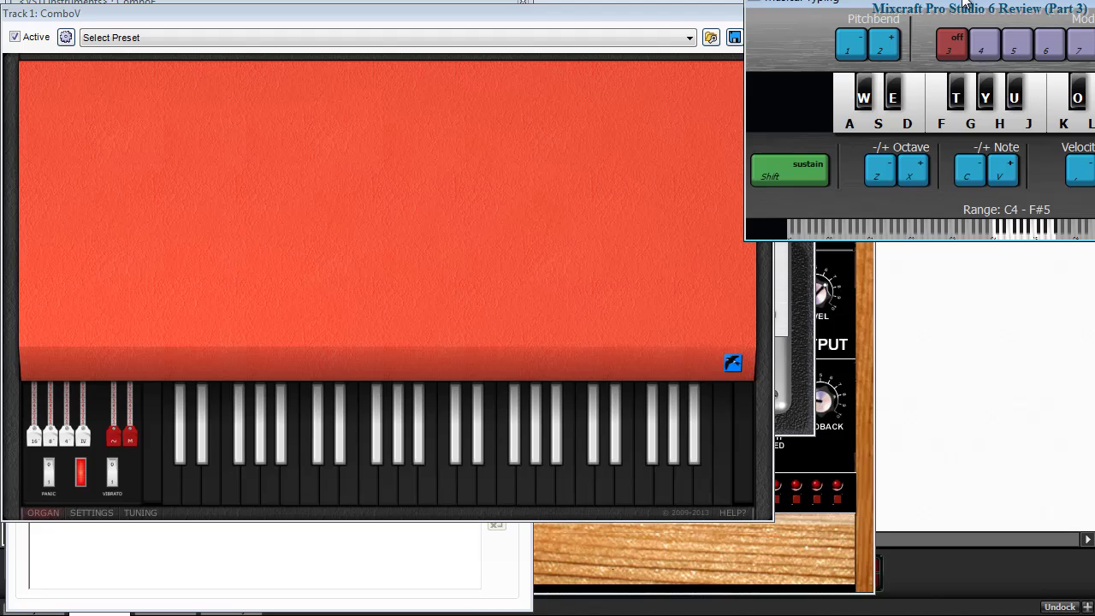
Play a C major chord and a few more chords on the ComboV organ.
key(a)
key(d)
key(g)
key(f)
key(h)
key(s)
key(h)
key(d)
key(g)
key(k)
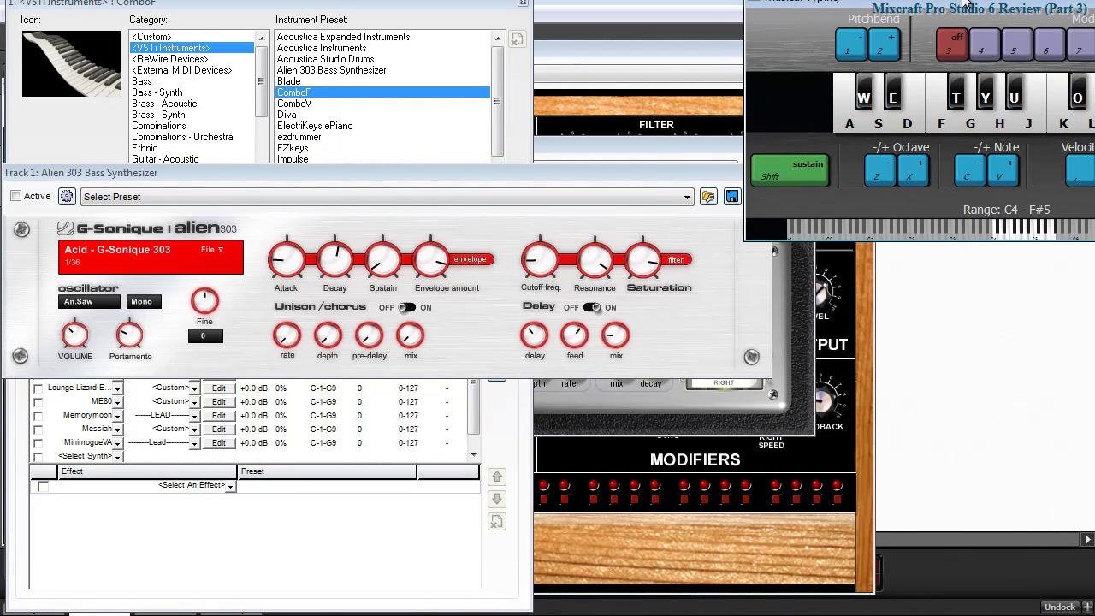
Play a chord and some notes on the Alien 303 in its default mode.
drag(965, 4, 973, 14)
key(a)
key(d)
key(g)
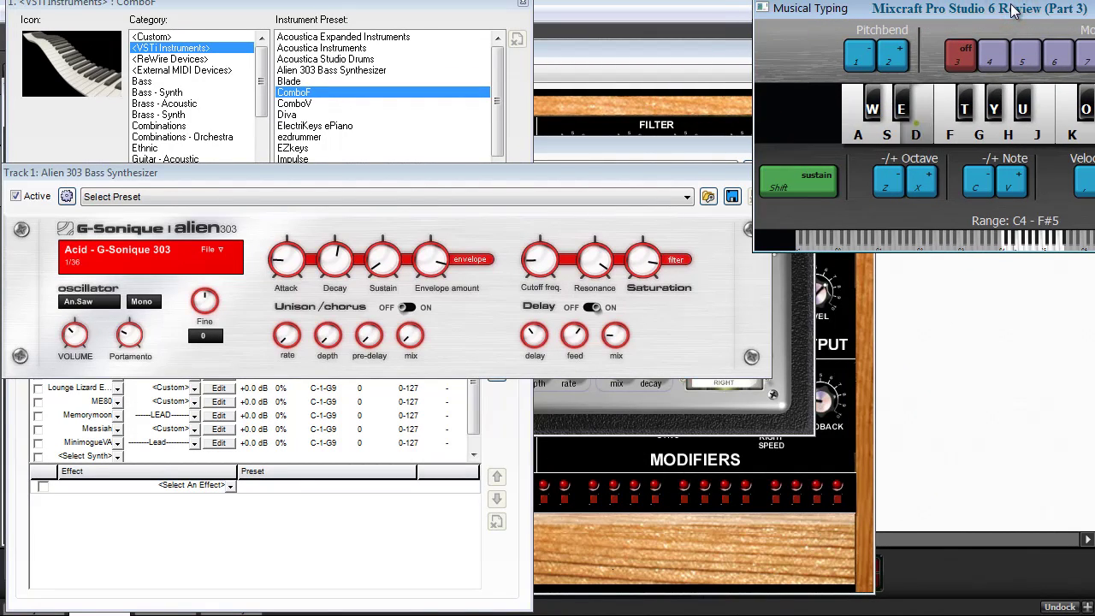
key(h)
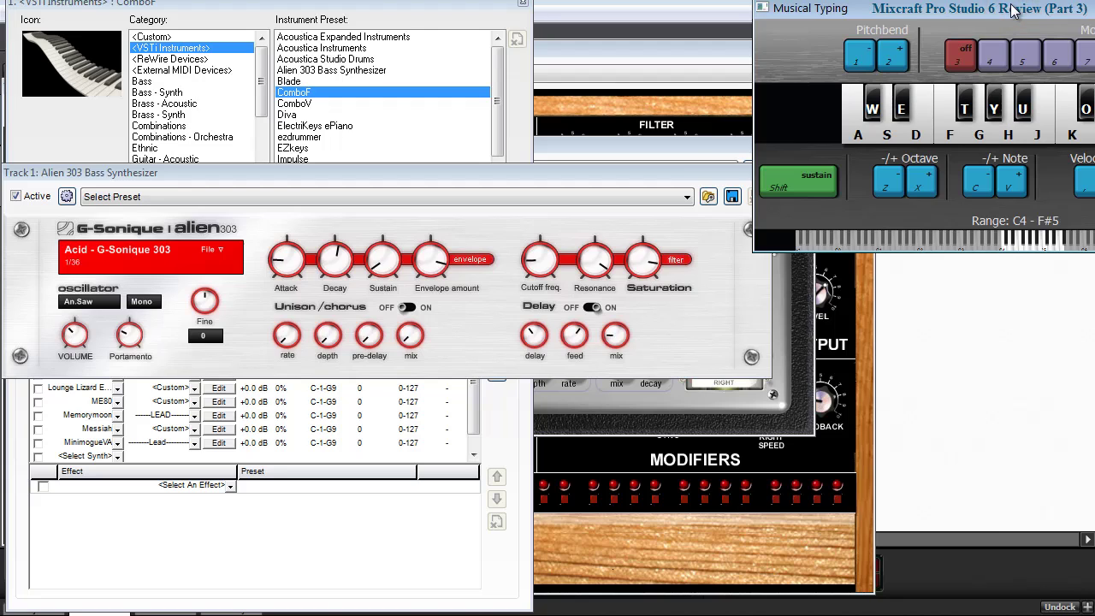
key(e)
key(k)
Switch the Alien 303 from Mono to Poly and play notes on it.
click(143, 302)
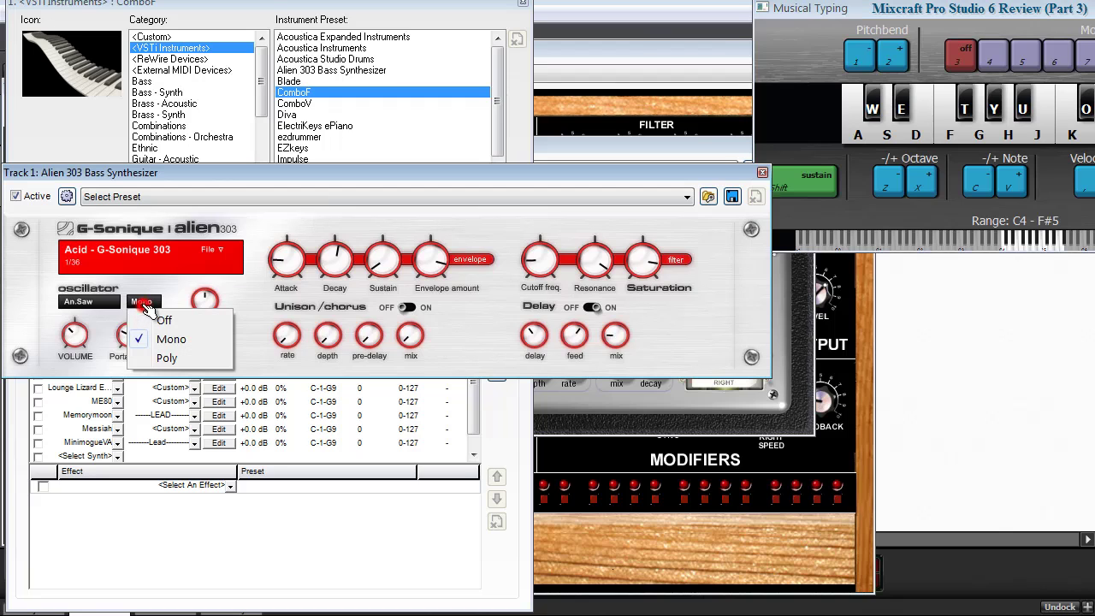
click(165, 359)
click(864, 13)
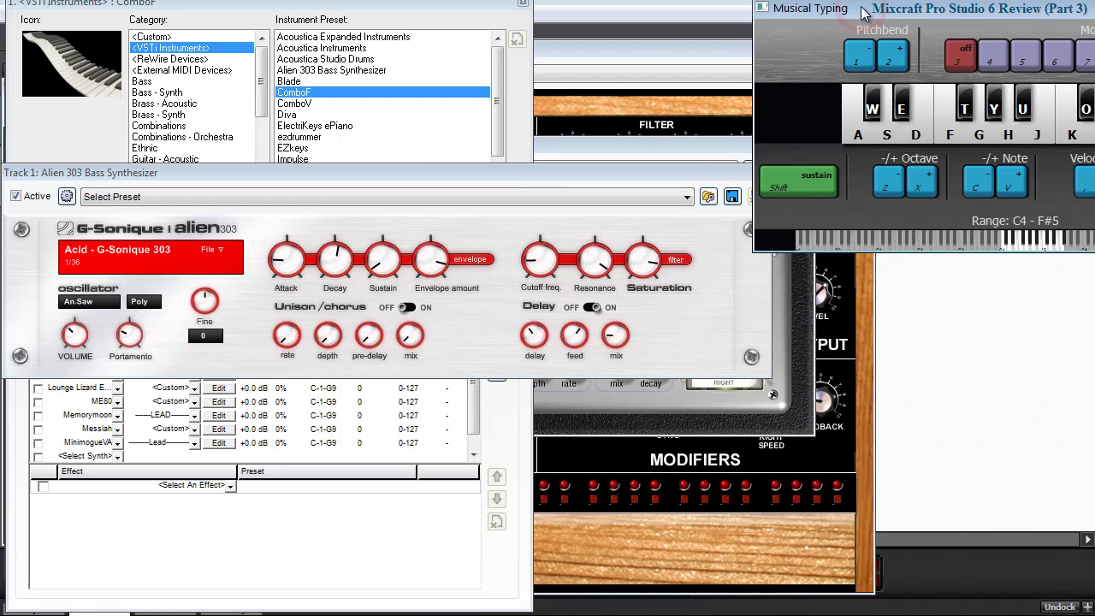
key(a)
key(d)
key(h)
key(j)
key(k)
key(g)
Load the Acid - Soft 303 preset and play notes to hear it.
click(618, 197)
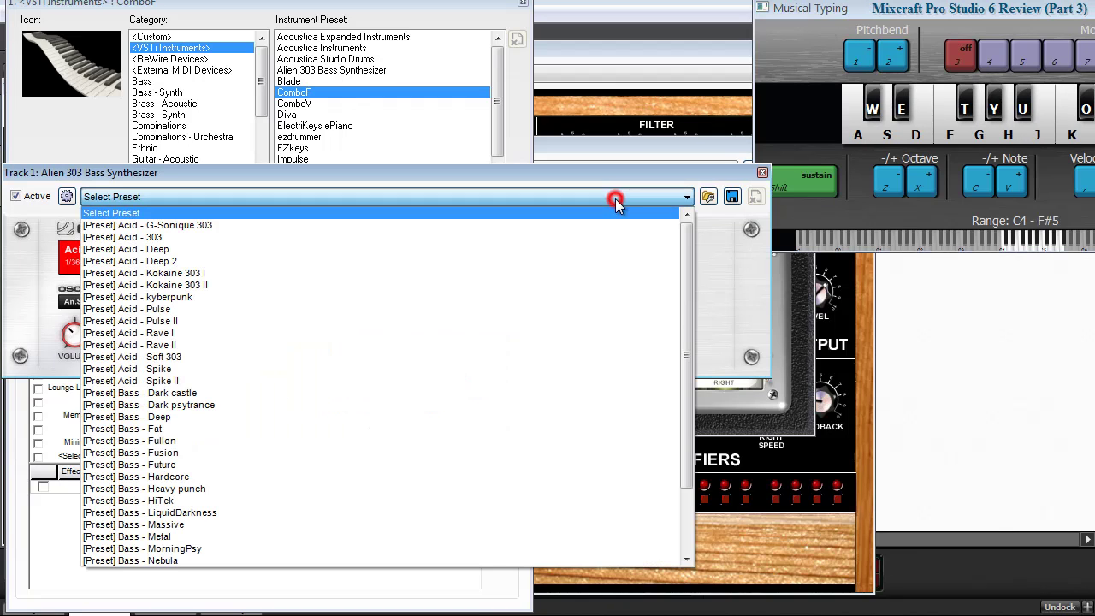
click(186, 358)
click(962, 12)
key(a)
key(d)
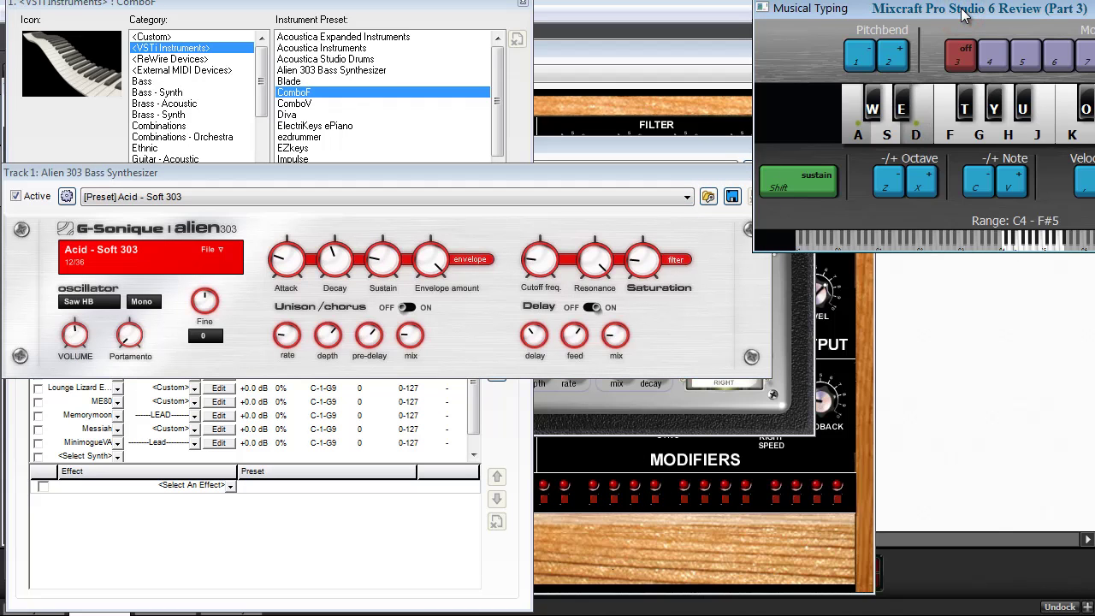
key(h)
key(j)
key(k)
key(g)
key(a)
key(d)
key(h)
key(j)
key(k)
key(l)
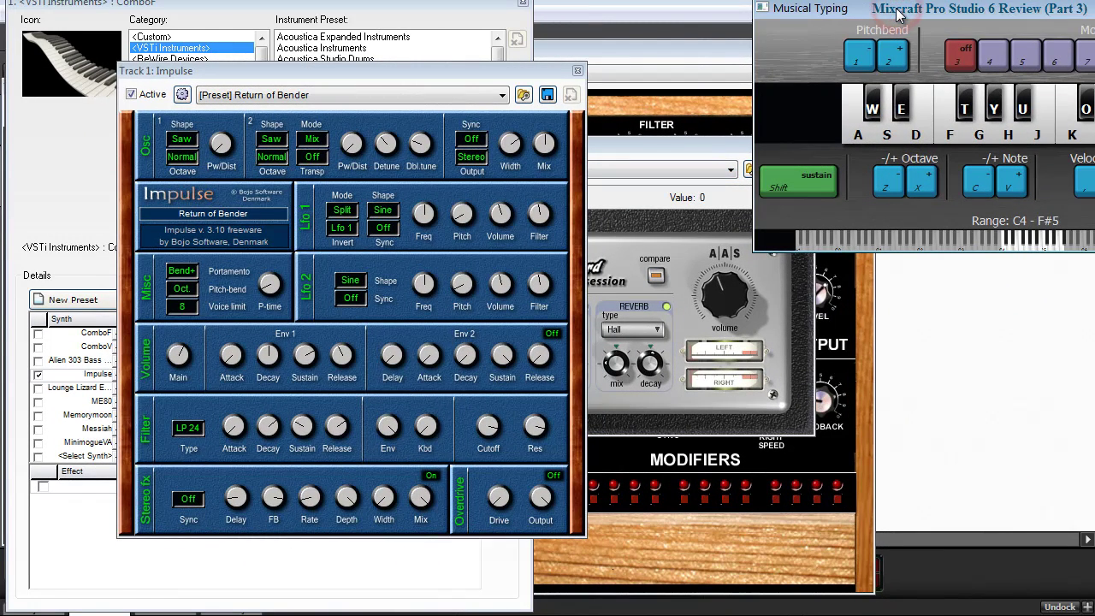
Play notes on the Impulse synth's Return of Bender preset.
key(a)
key(d)
key(h)
key(j)
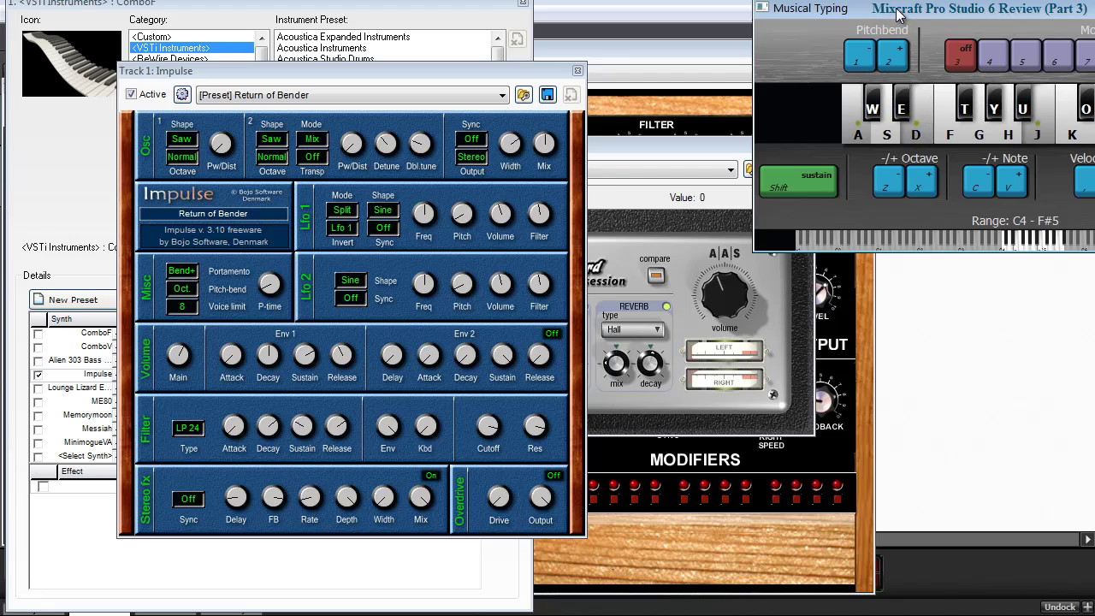
key(g)
key(k)
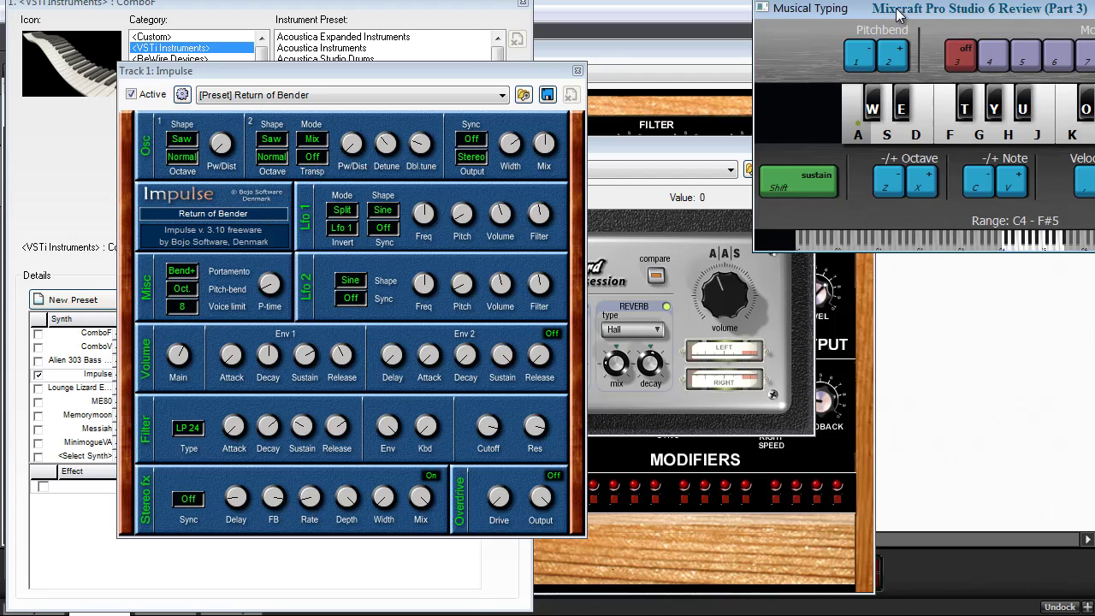
Play C major and other chords on Impulse, then switch to Lounge Lizard Electric Piano.
key(a)
key(d)
key(g)
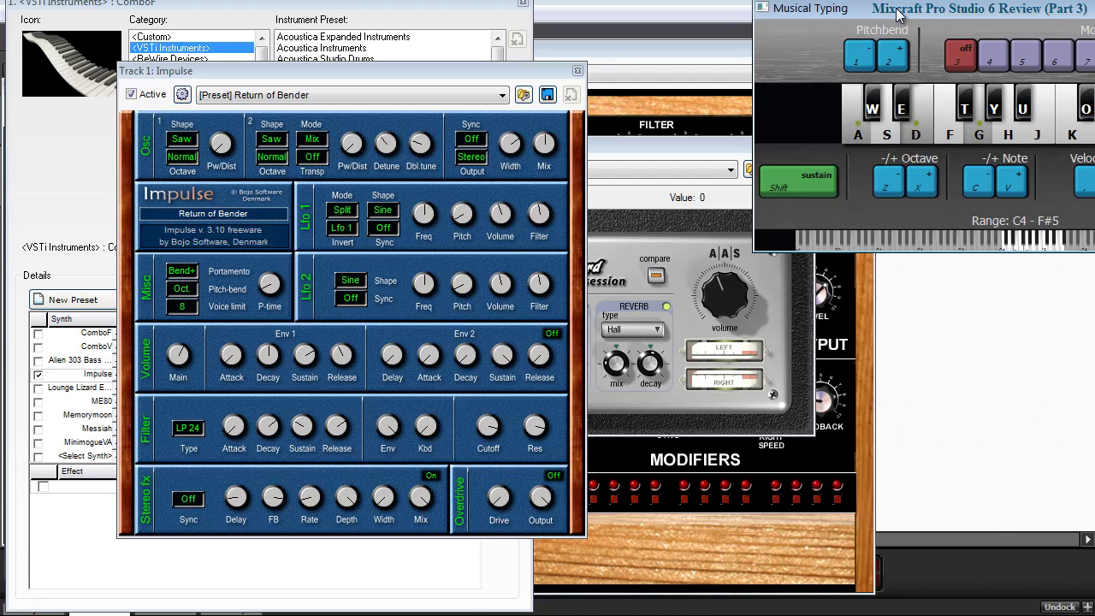
key(a)
key(d)
key(g)
key(a)
key(d)
key(g)
key(f)
key(h)
key(k)
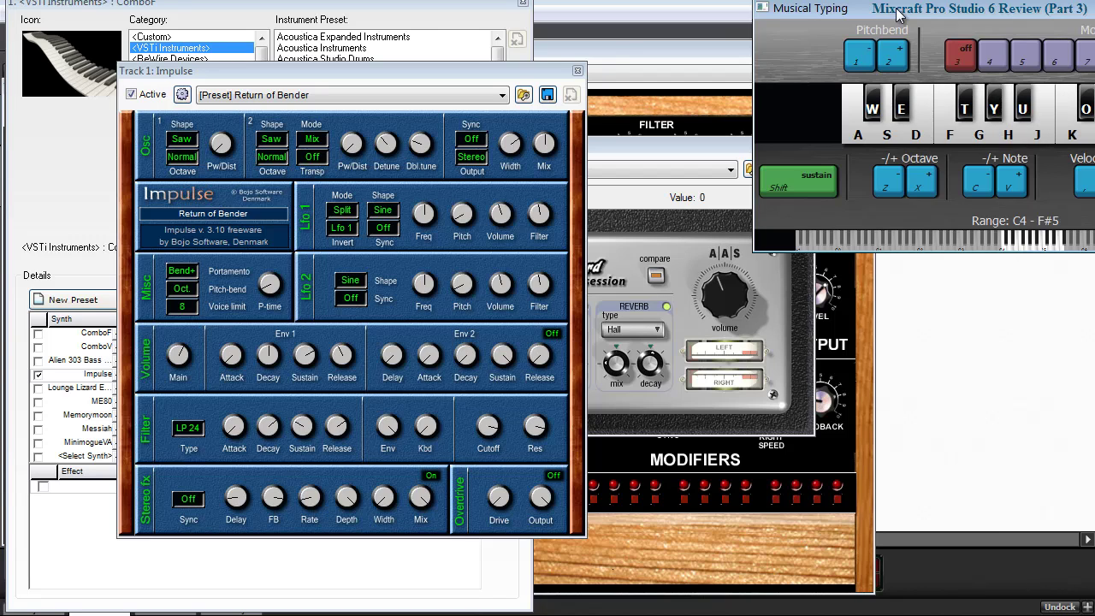
key(super+Tab)
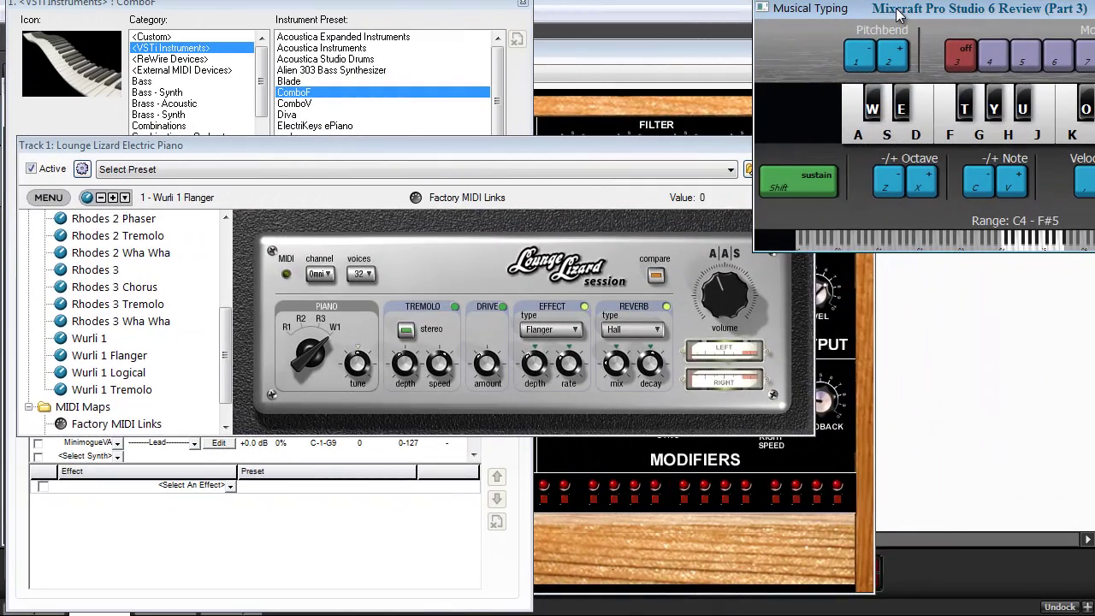
Play chords on the Lounge Lizard Wurli 1 Flanger sound.
click(863, 10)
key(a)
key(f)
key(h)
key(a)
key(f)
key(h)
key(a)
key(f)
key(h)
key(g)
key(j)
key(a)
key(f)
key(h)
key(a)
key(f)
key(h)
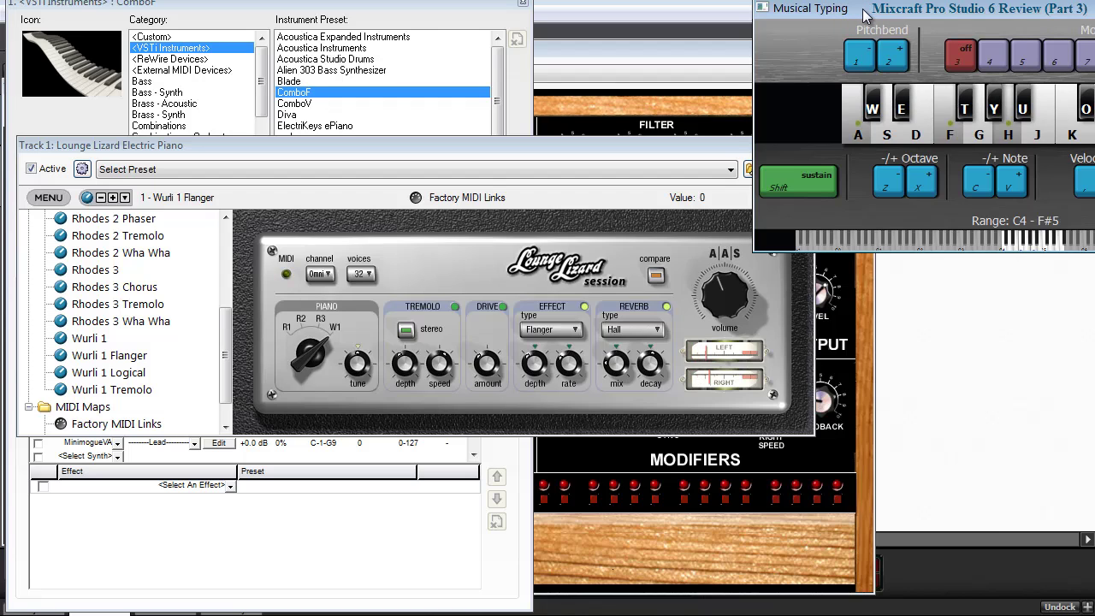
key(a)
key(s)
key(f)
key(a)
key(s)
key(f)
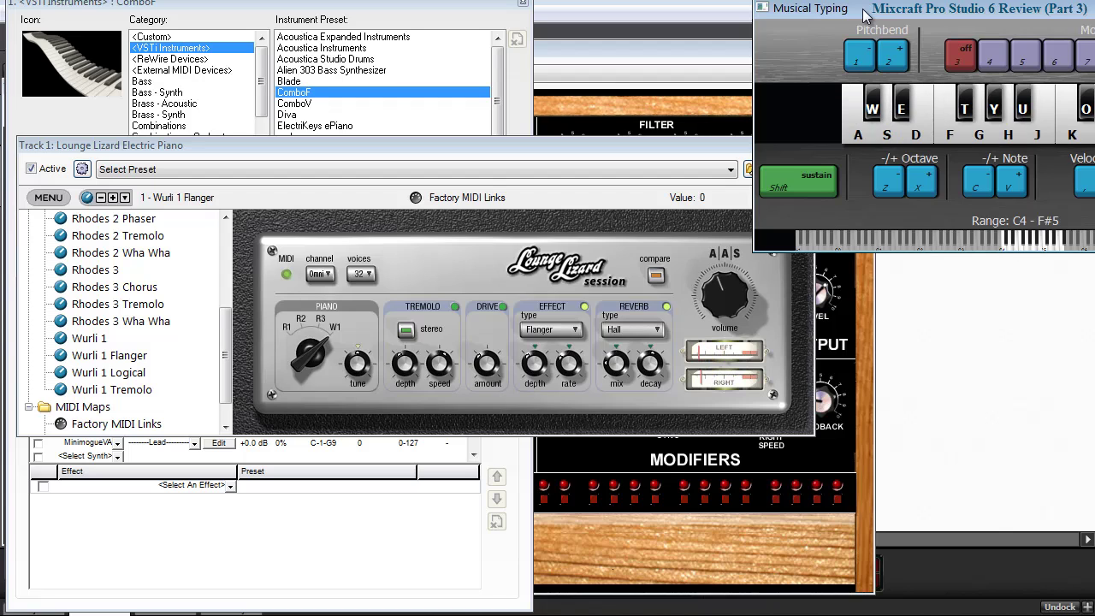
key(d)
key(h)
key(j)
key(a)
key(s)
key(f)
key(s)
key(d)
key(k)
key(a)
key(s)
key(f)
key(g)
key(a)
key(s)
key(f)
key(a)
key(s)
key(f)
key(g)
key(h)
key(j)
key(a)
key(s)
key(f)
key(g)
key(h)
key(j)
key(g)
key(k)
key(a)
key(s)
key(f)
key(g)
key(h)
key(j)
key(a)
key(s)
key(f)
Load the plain Wurli 1 preset and play notes to audition it.
click(62, 339)
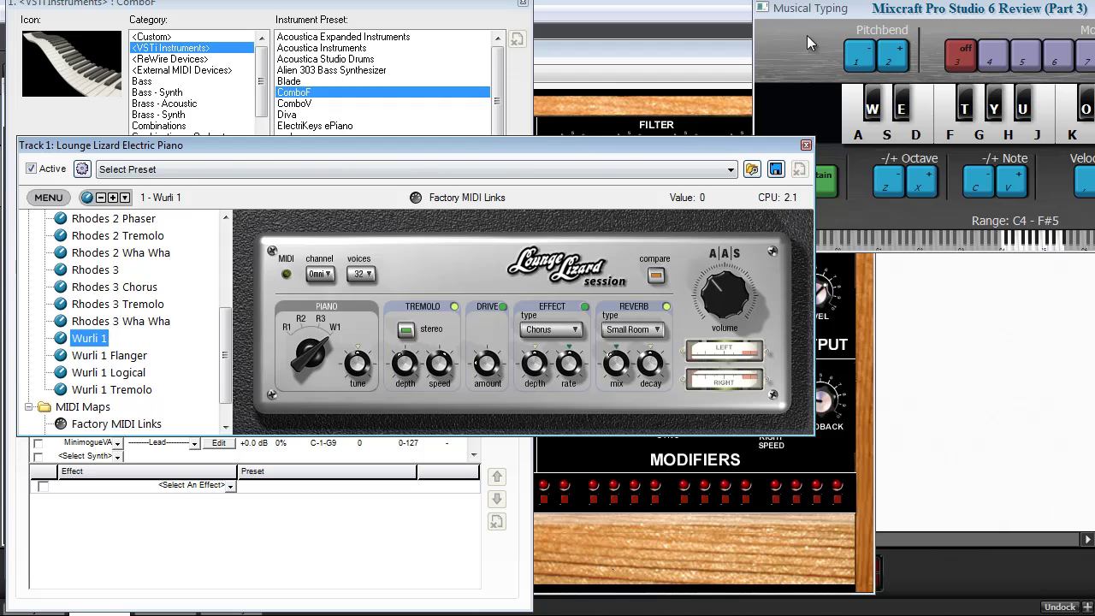
click(666, 130)
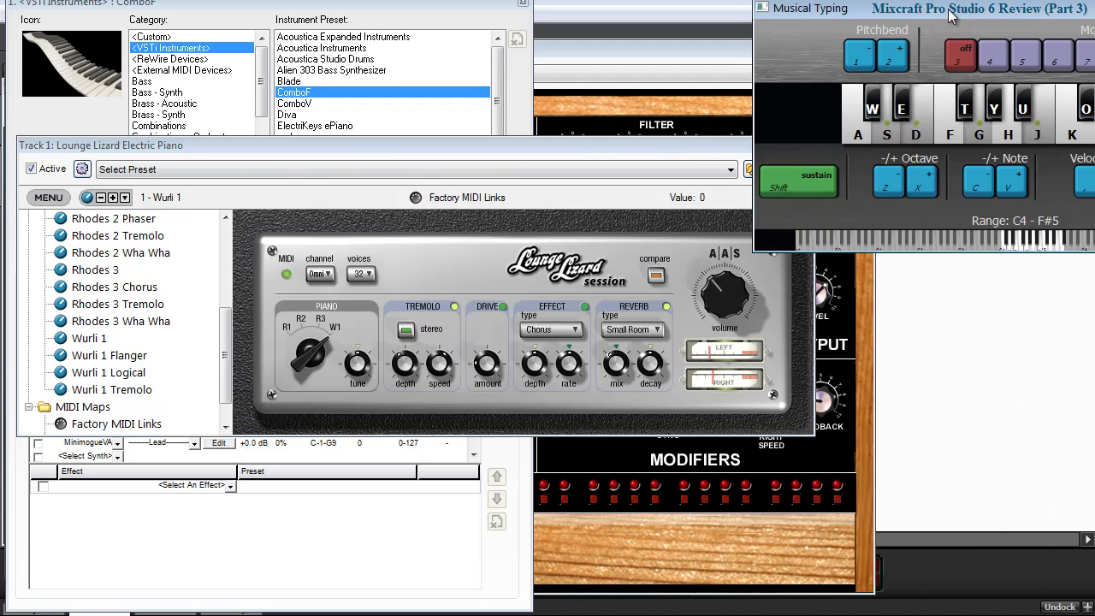
key(a)
key(f)
key(d)
key(g)
key(j)
key(s)
key(k)
key(a)
key(h)
key(f)
key(a)
key(s)
key(f)
key(d)
key(g)
key(j)
key(a)
key(f)
key(g)
key(j)
key(a)
key(h)
key(f)
key(h)
key(k)
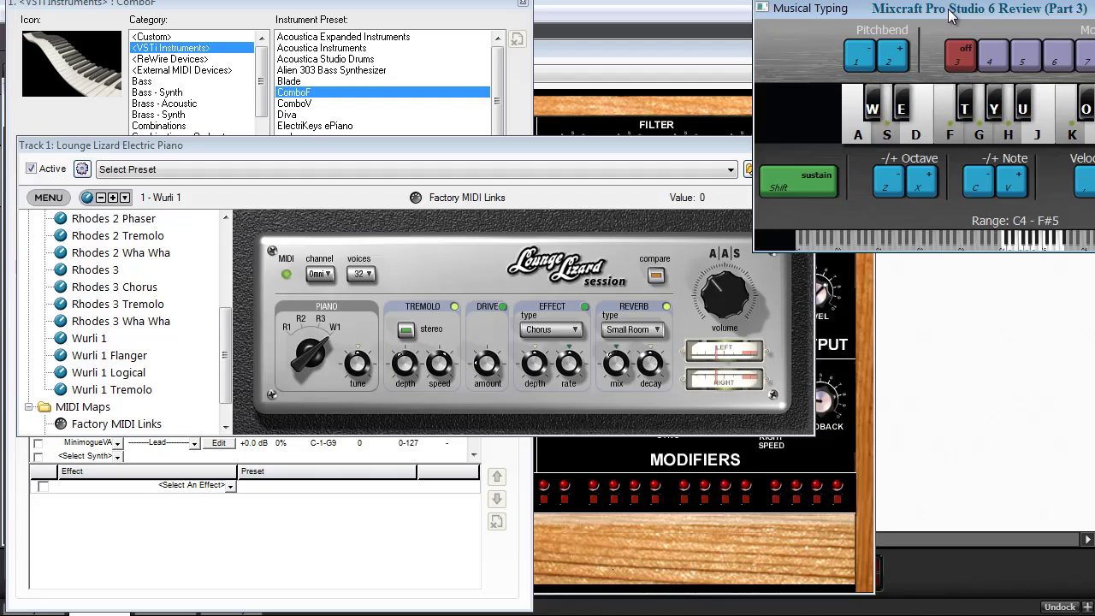
key(s)
key(f)
key(g)
key(h)
key(k)
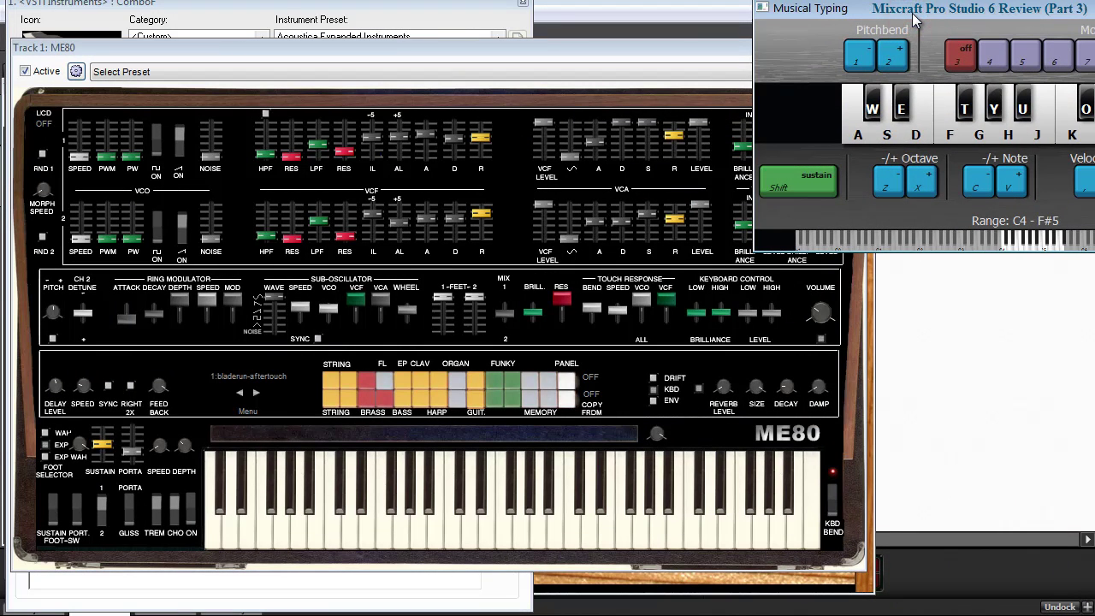
click(545, 50)
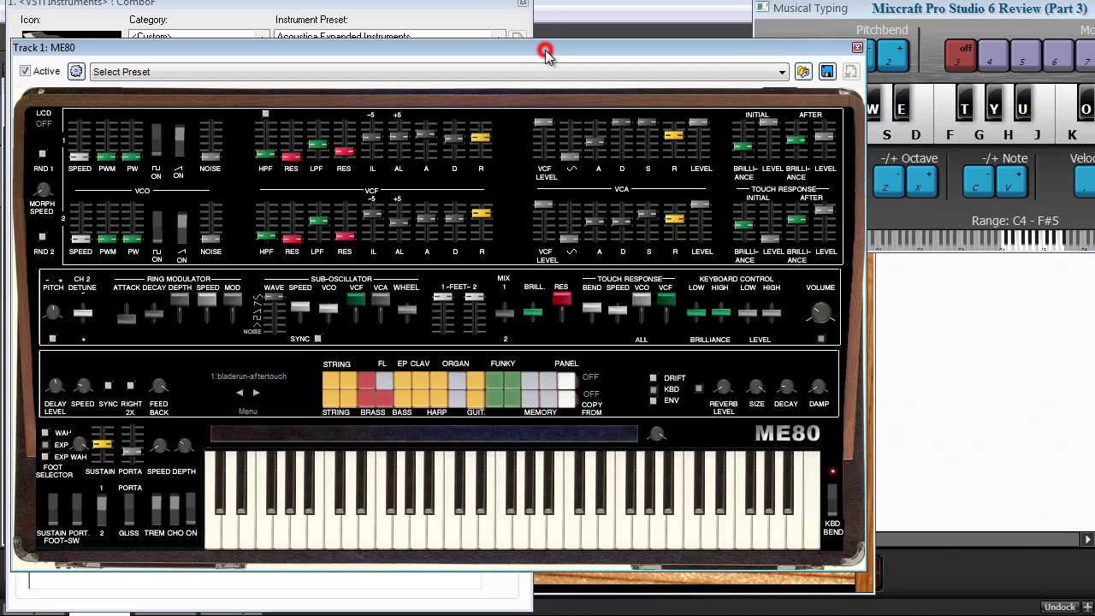
click(946, 17)
key(a)
key(d)
key(g)
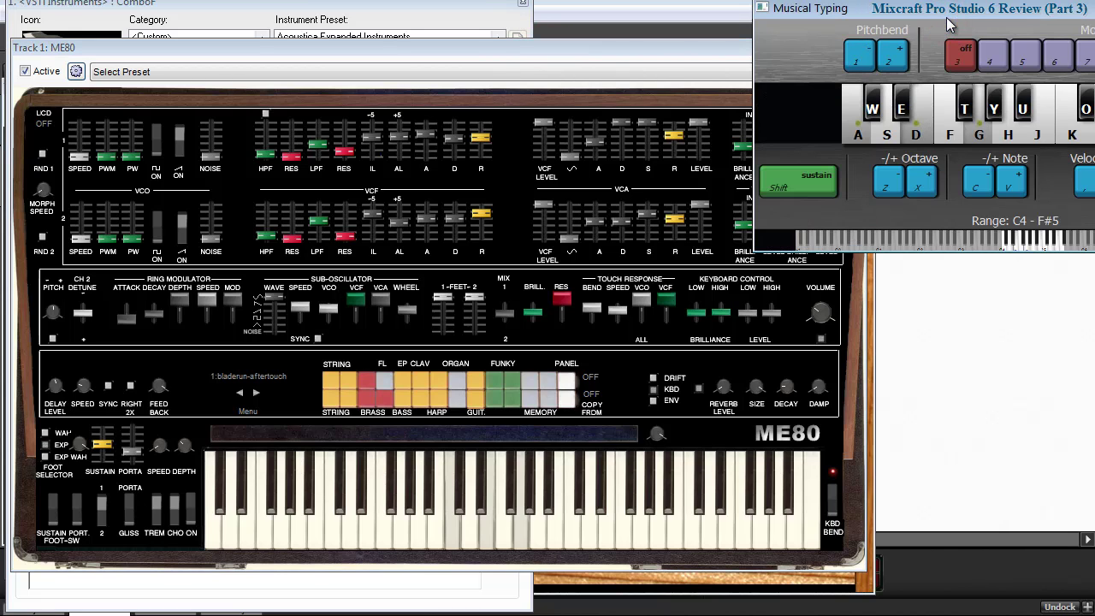
key(j)
key(k)
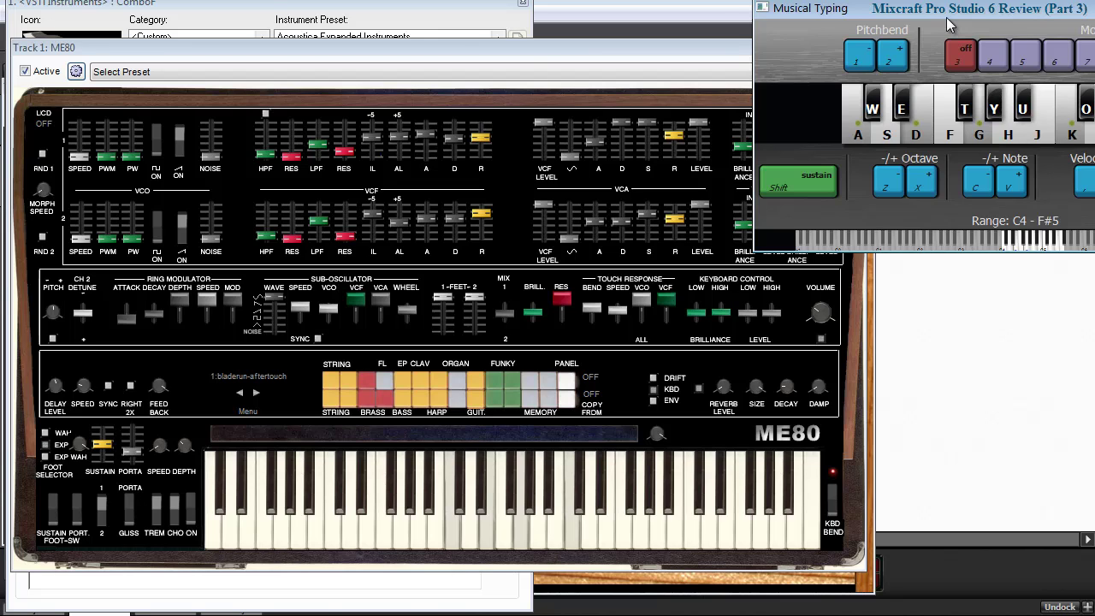
key(s)
key(f)
key(h)
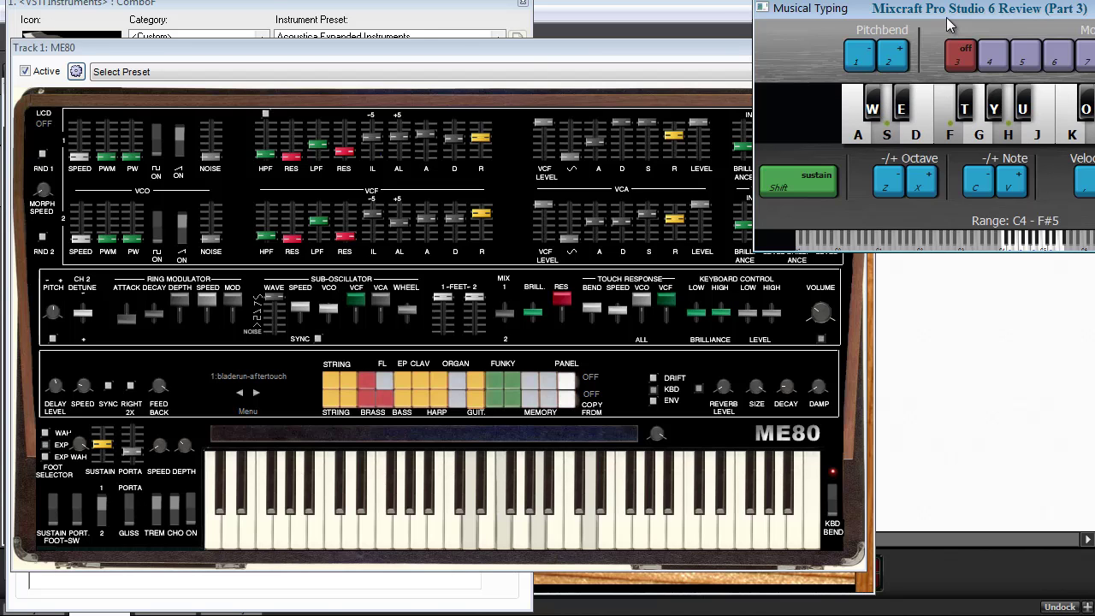
key(f)
key(d)
key(j)
key(d)
key(f)
key(j)
key(d)
key(f)
key(h)
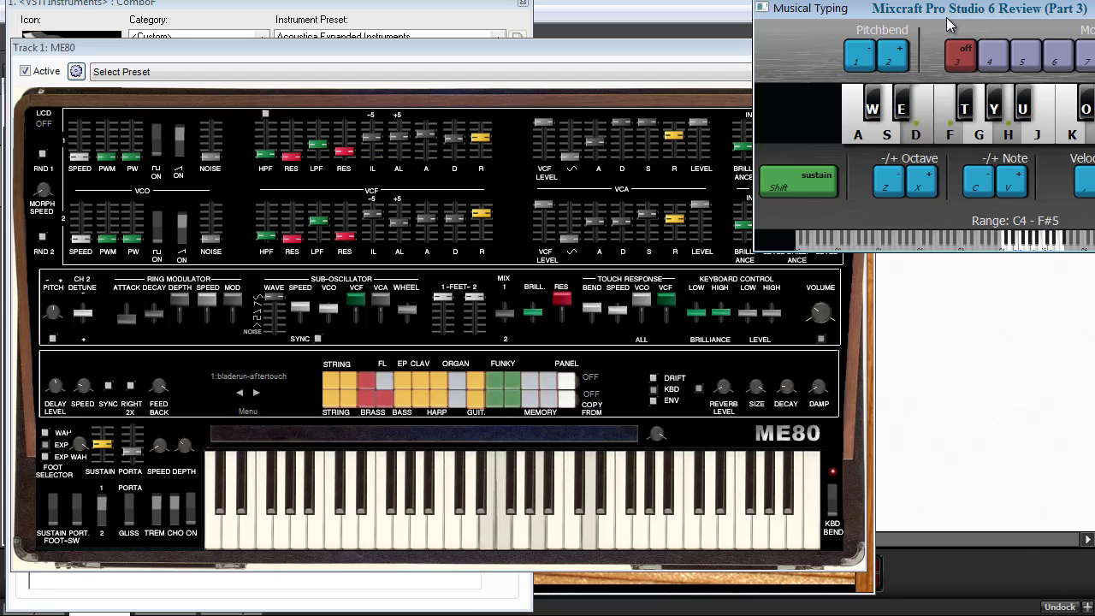
key(a)
key(d)
key(g)
key(j)
key(k)
key(j)
key(k)
key(a)
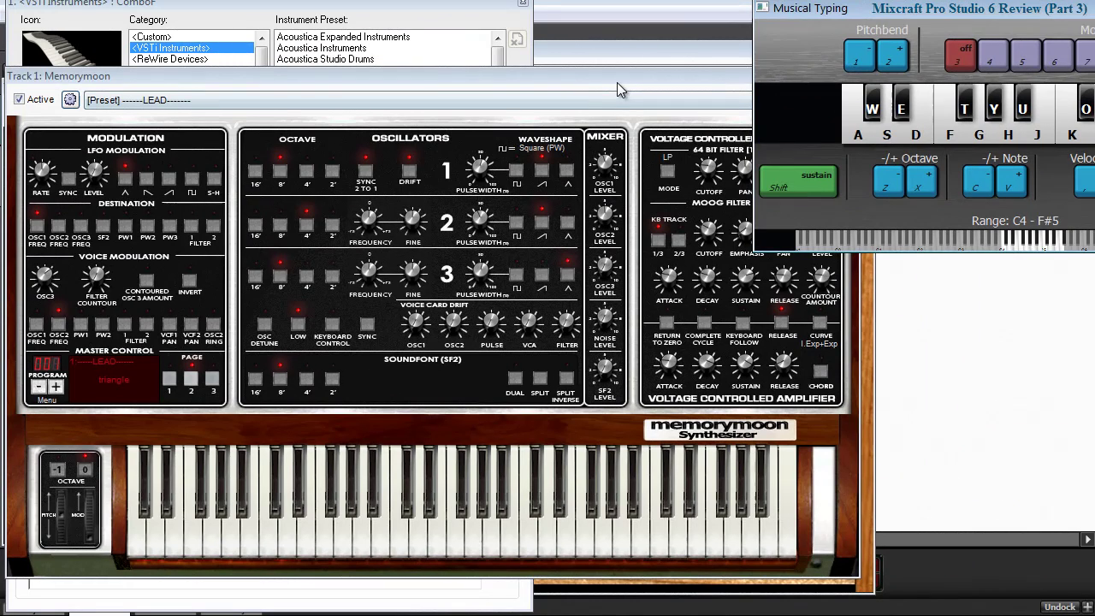
click(620, 82)
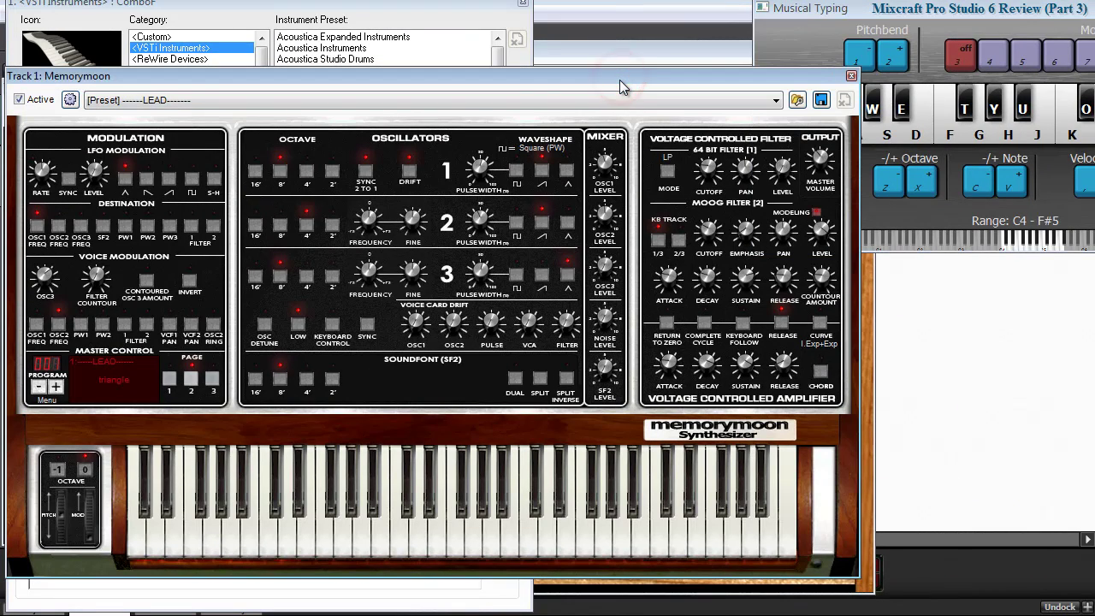
click(926, 15)
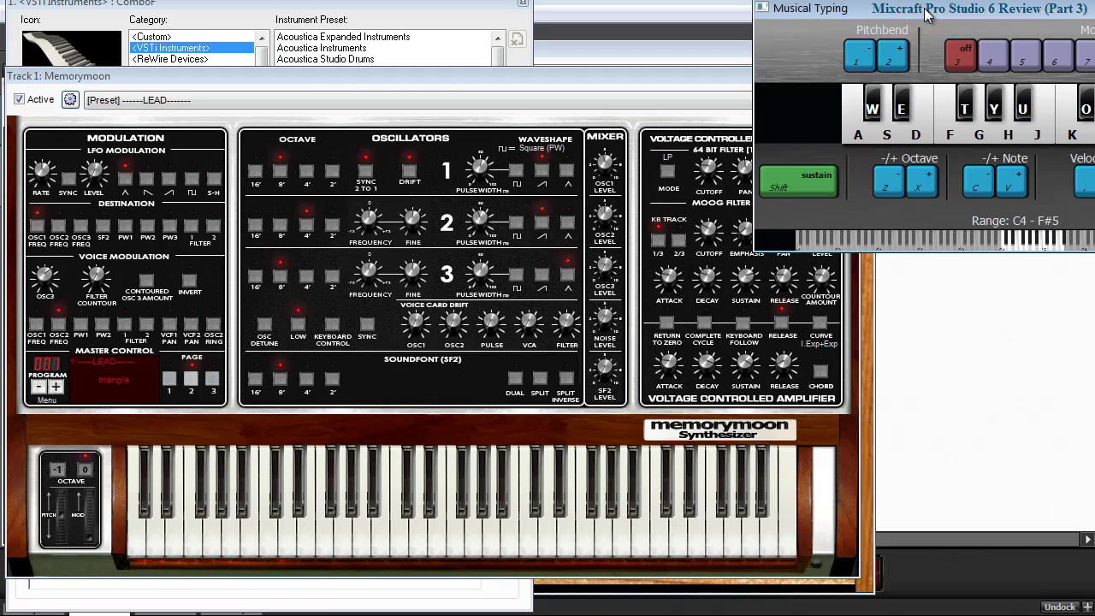
click(927, 14)
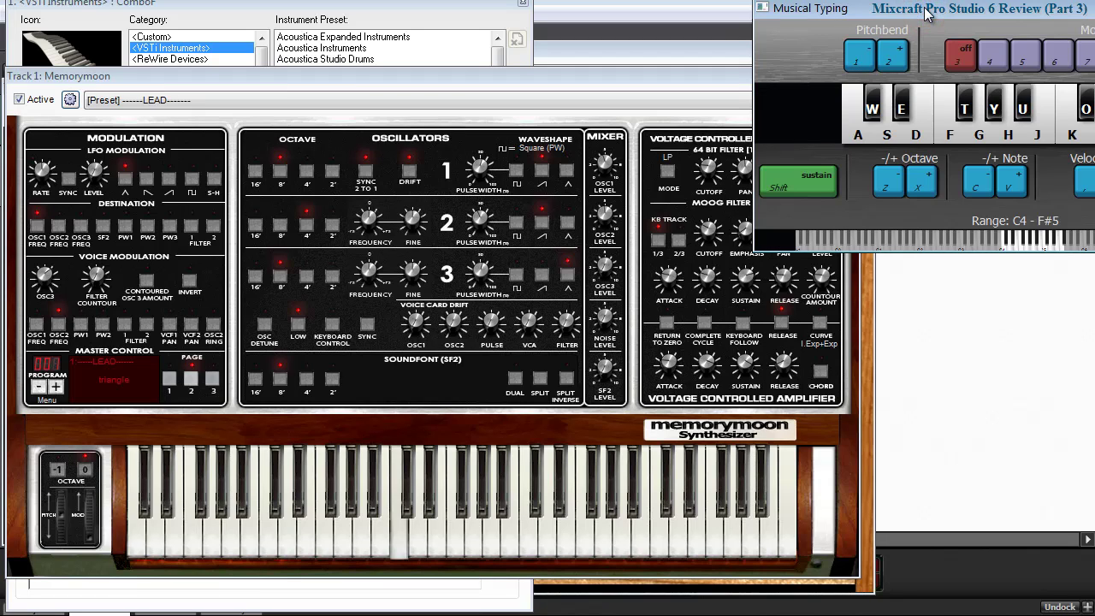
key(a)
key(g)
key(h)
key(j)
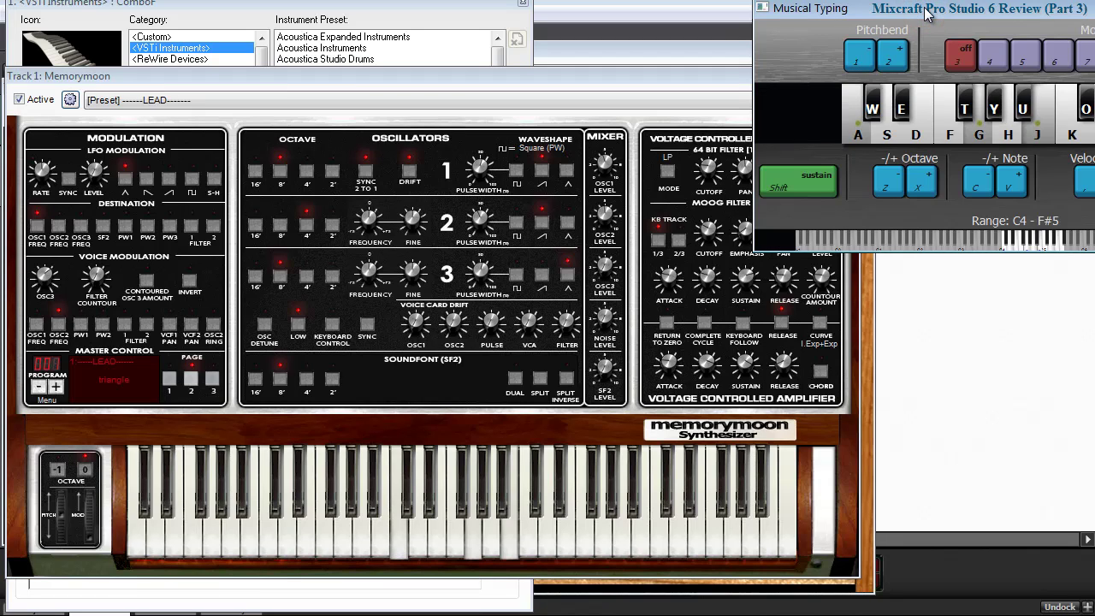
key(h)
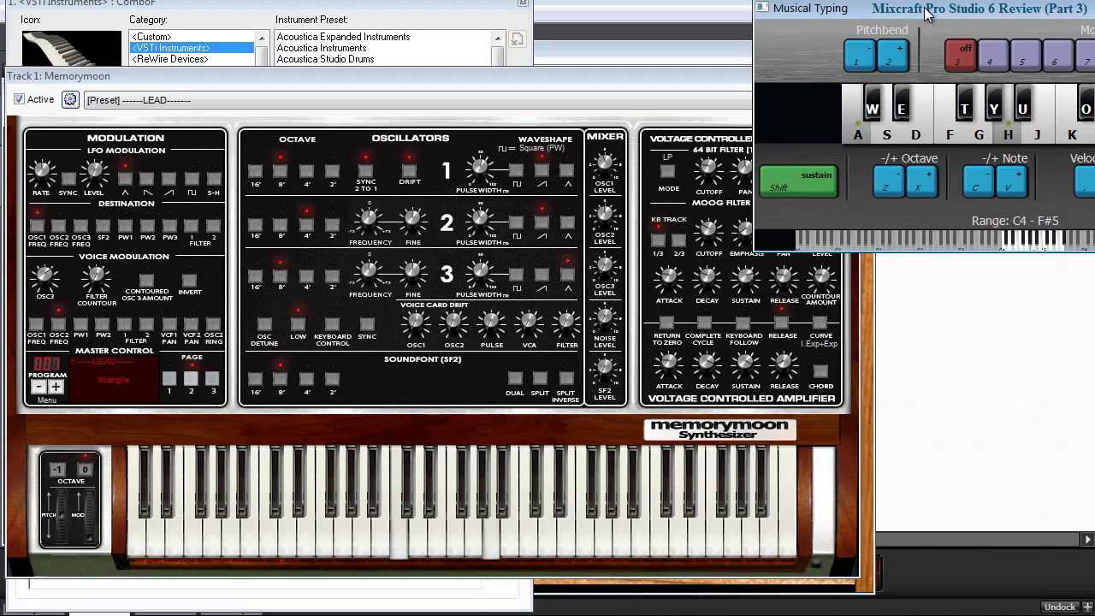
key(j)
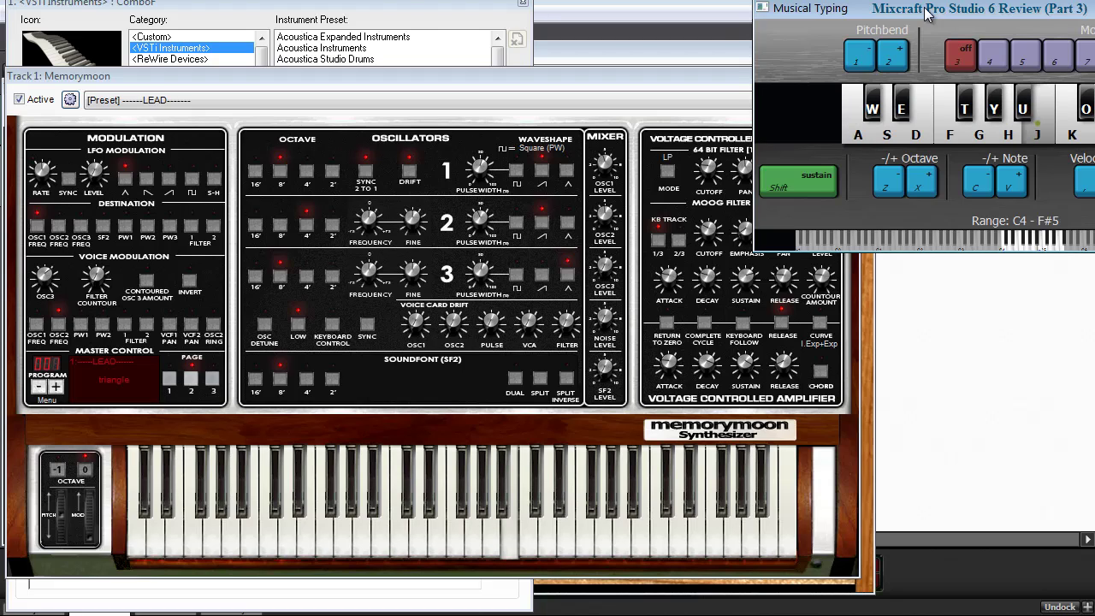
key(a)
key(g)
key(h)
key(j)
key(f)
key(d)
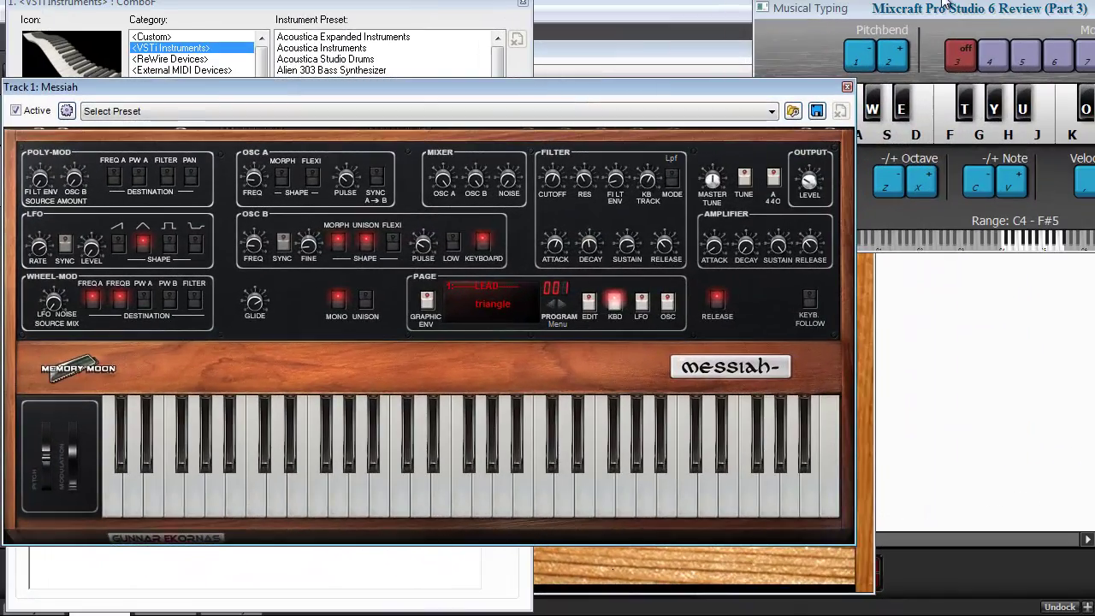
Play a chord on the Messiah synth, changing one note and adding notes on top.
click(945, 6)
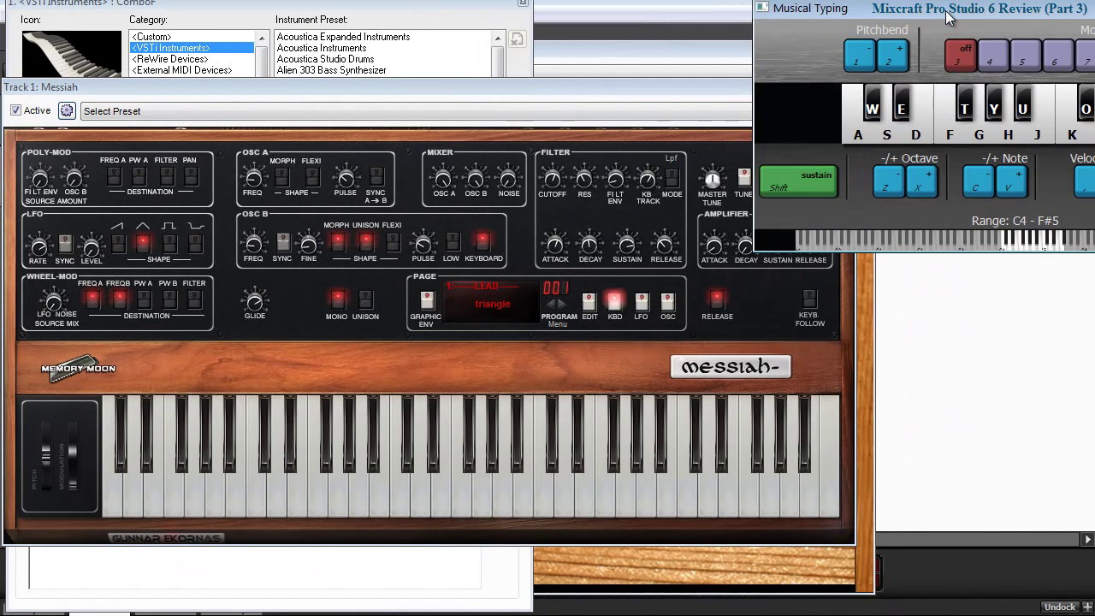
key(a)
key(g)
key(d)
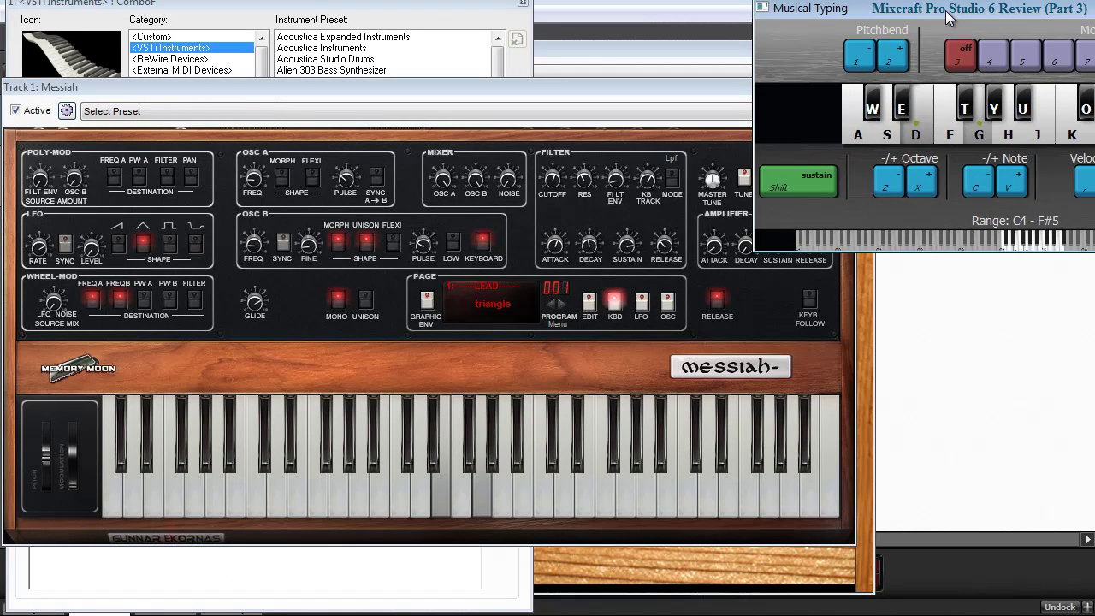
key(j)
key(k)
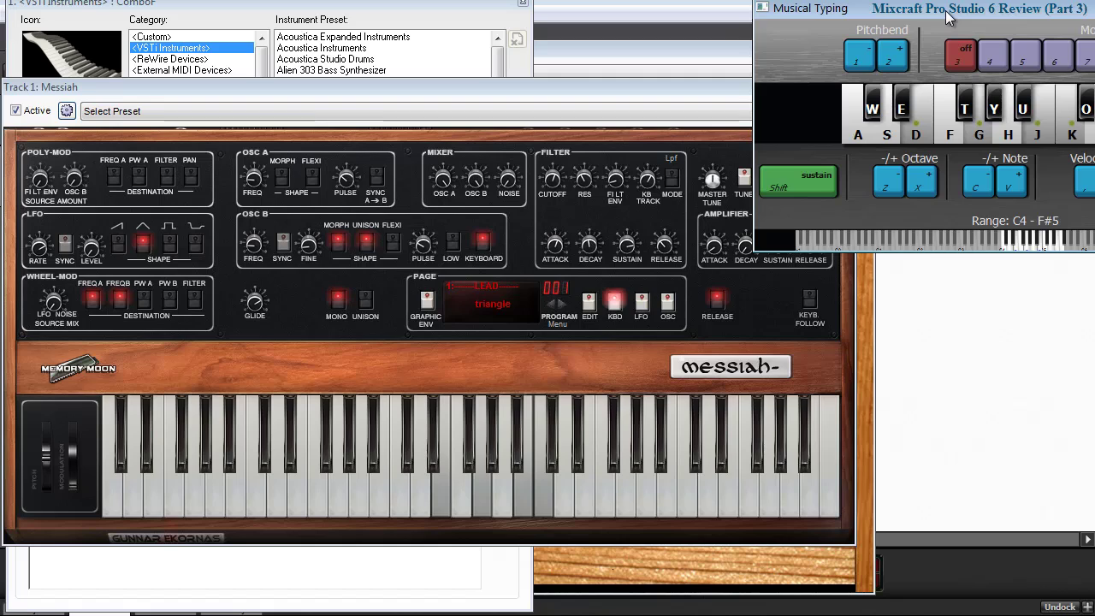
Play a four-note chord and a short rising melody on Messiah.
key(a)
key(d)
key(g)
key(j)
key(k)
key(l)
key(semicolon)
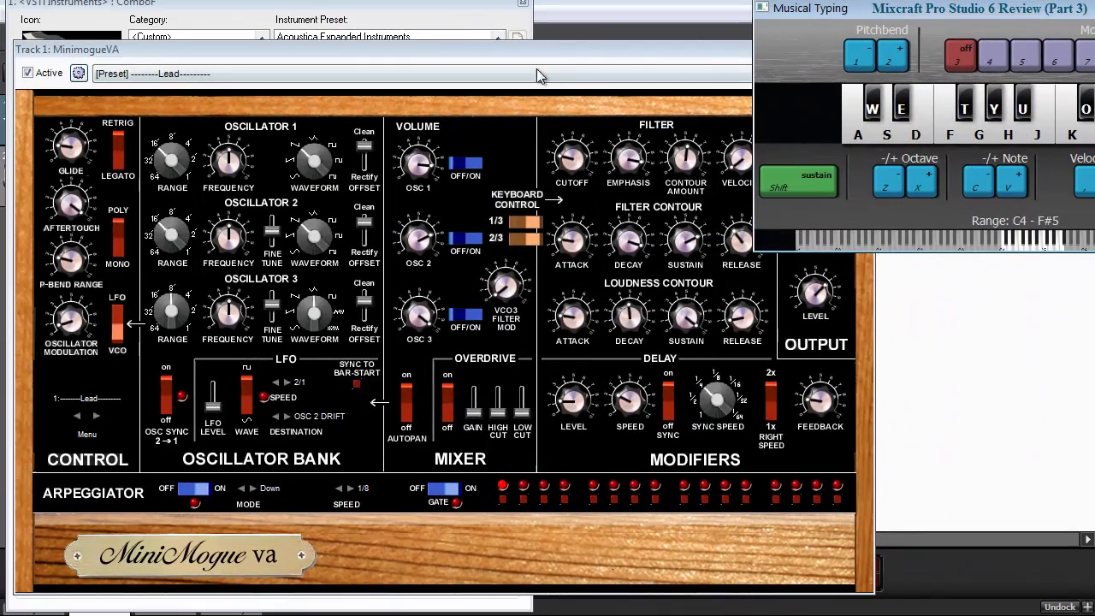
Play a D-G-K chord and a few notes on the MinimogueVA Lead preset.
click(553, 47)
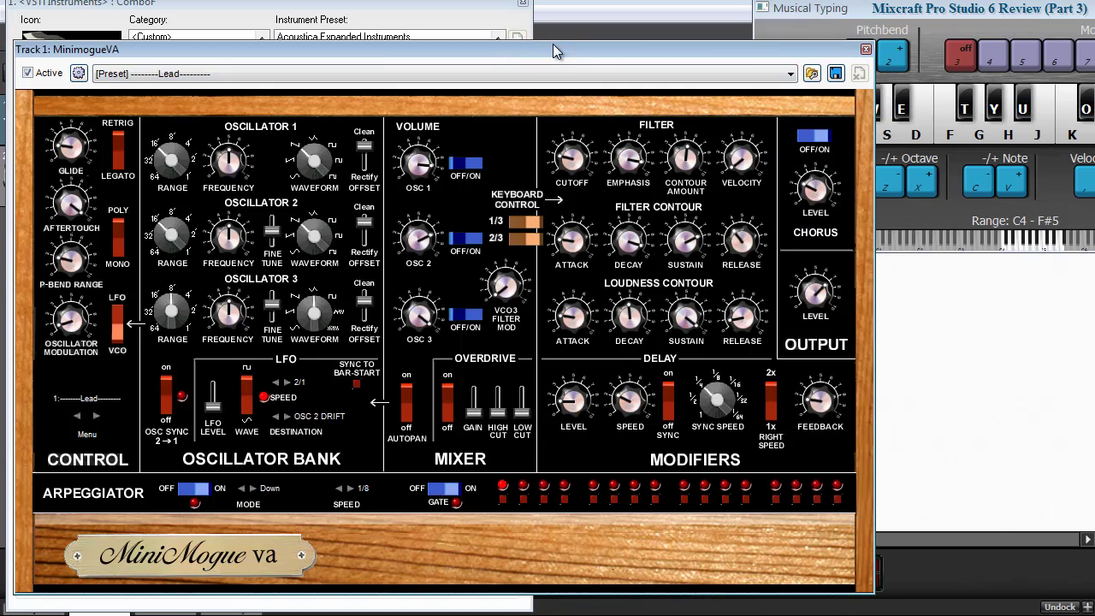
click(904, 12)
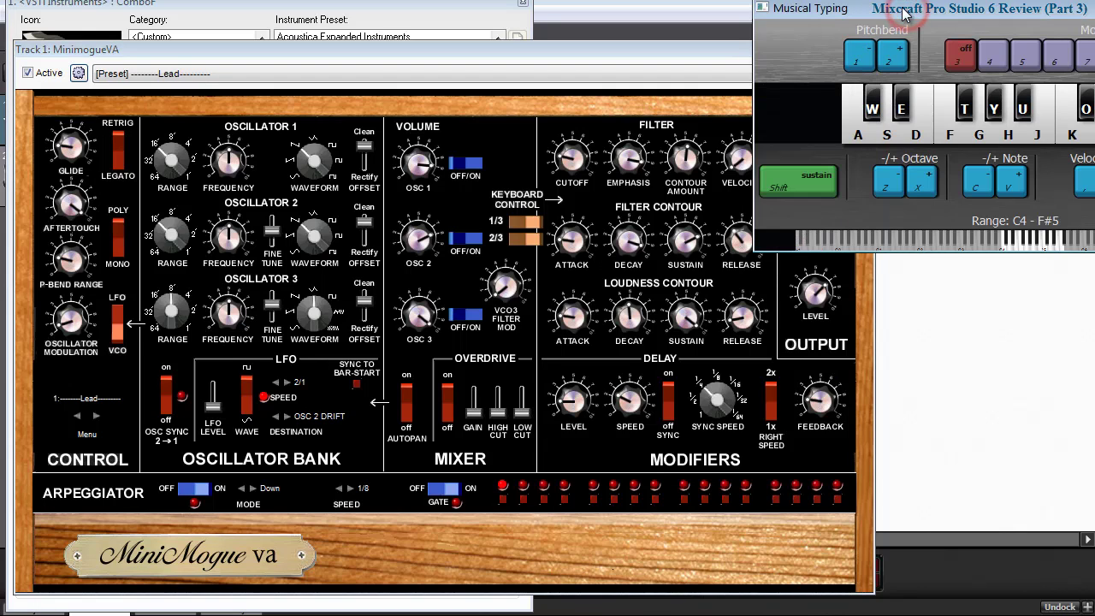
key(d)
key(g)
key(k)
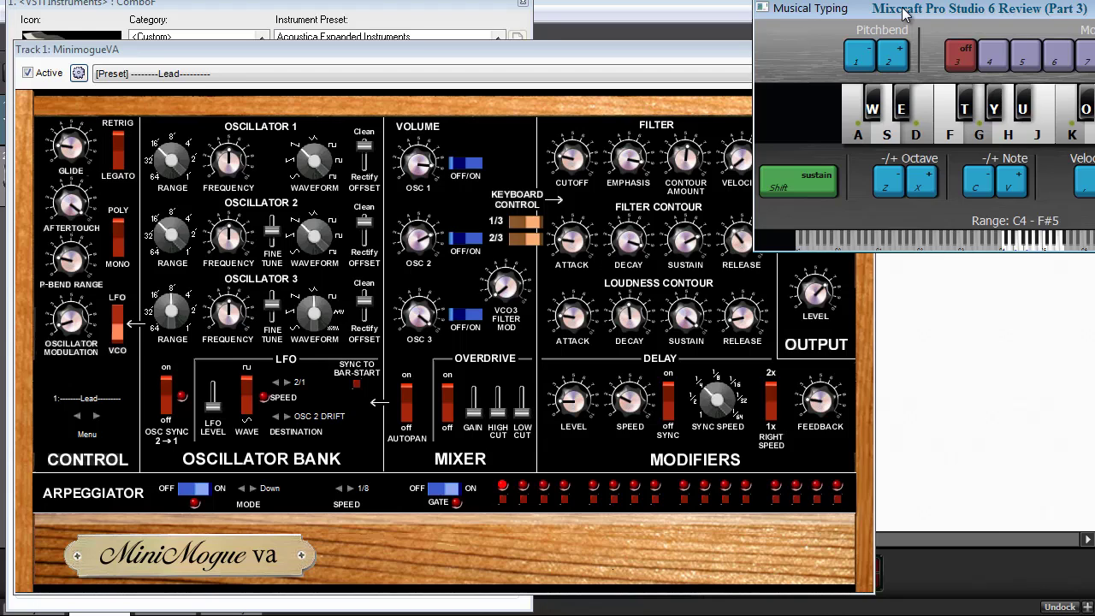
key(d)
key(k)
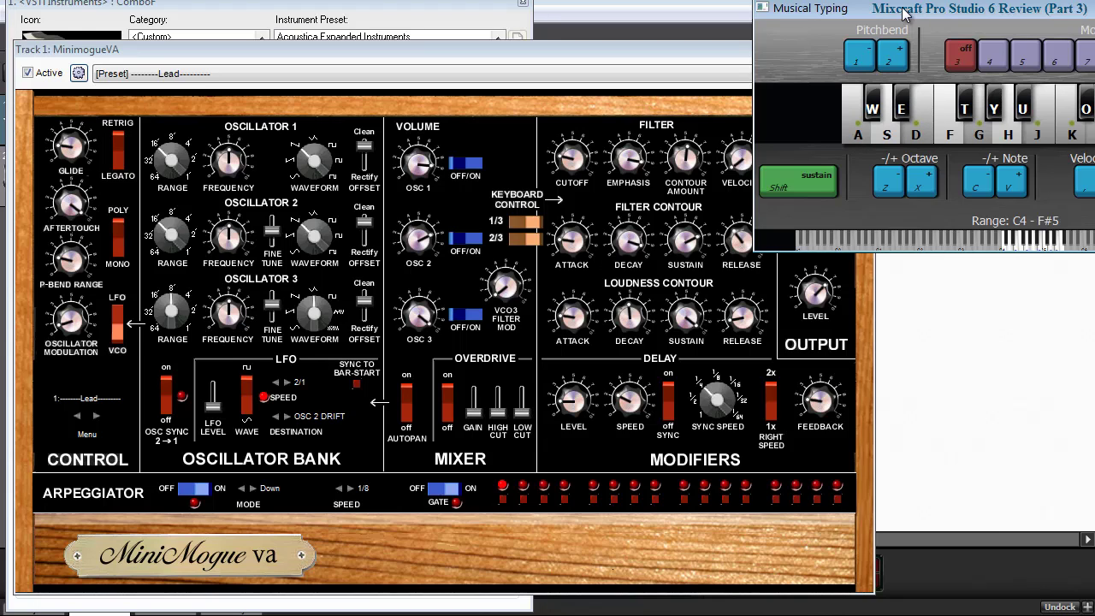
Play chords and more notes on the MinimogueVA lead using the A, D, G, J, K keys.
key(d)
key(a)
key(g)
key(j)
key(a)
key(d)
key(k)
key(j)
key(a)
key(g)
key(k)
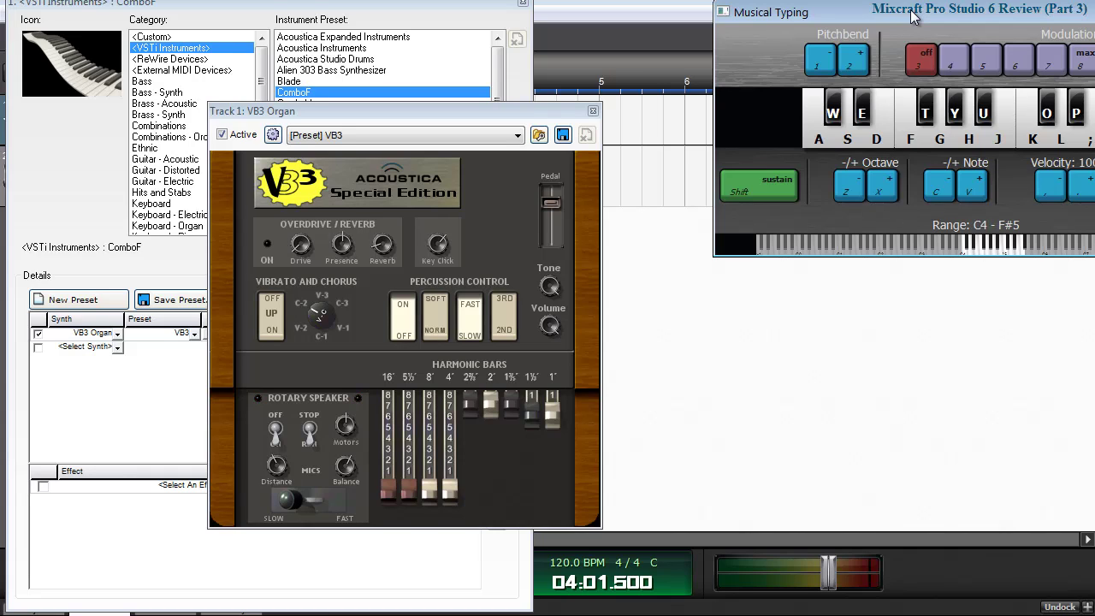
Move Musical Typing off the organ panel and play a chord progression on the VB3 organ.
drag(914, 16, 838, 29)
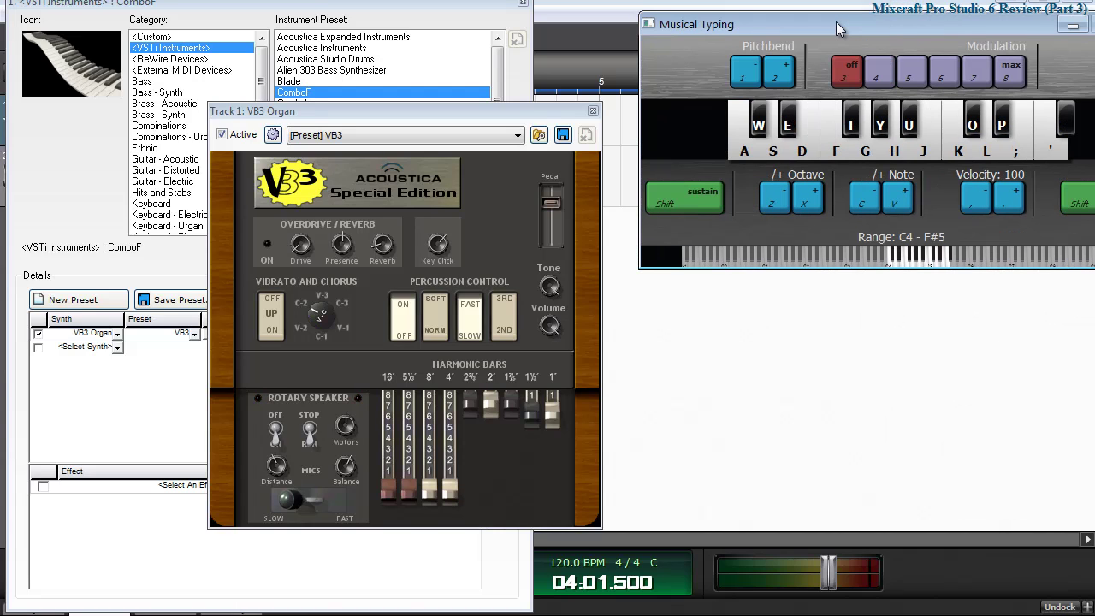
key(a)
key(d)
key(j)
key(f)
key(k)
key(d)
key(g)
key(j)
key(a)
key(k)
key(f)
key(k)
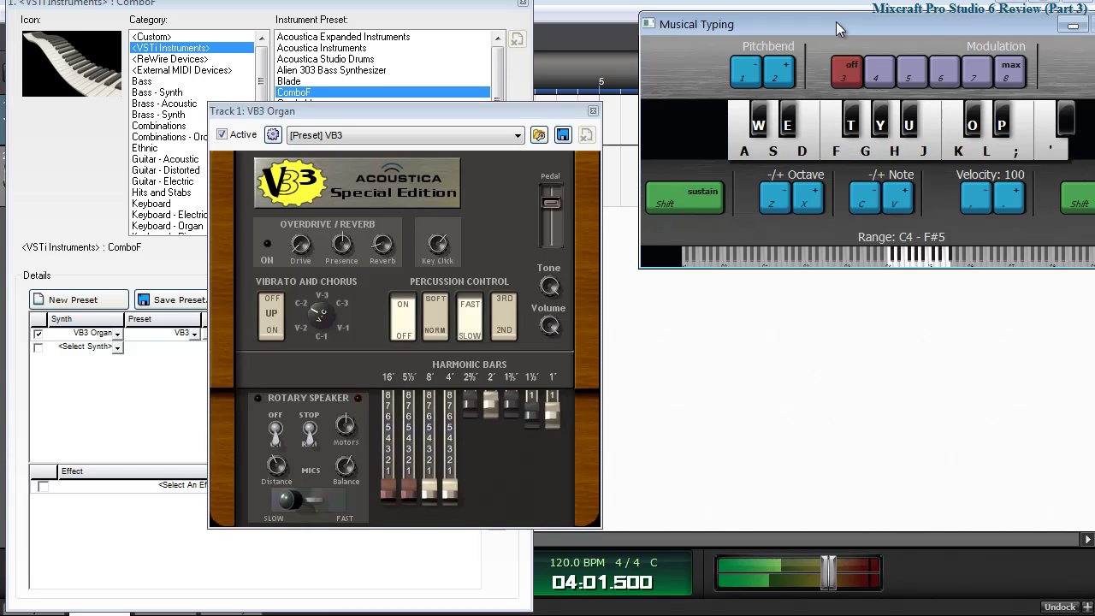
key(f)
key(k)
key(d)
key(j)
key(d)
key(j)
key(s)
key(f)
key(h)
key(k)
key(d)
key(g)
key(j)
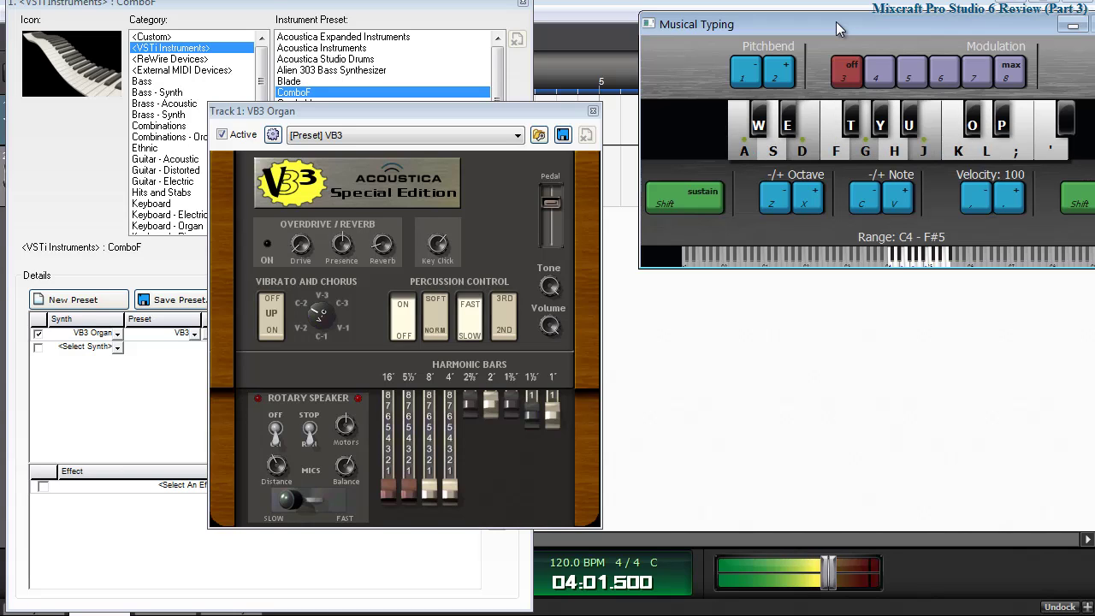
key(k)
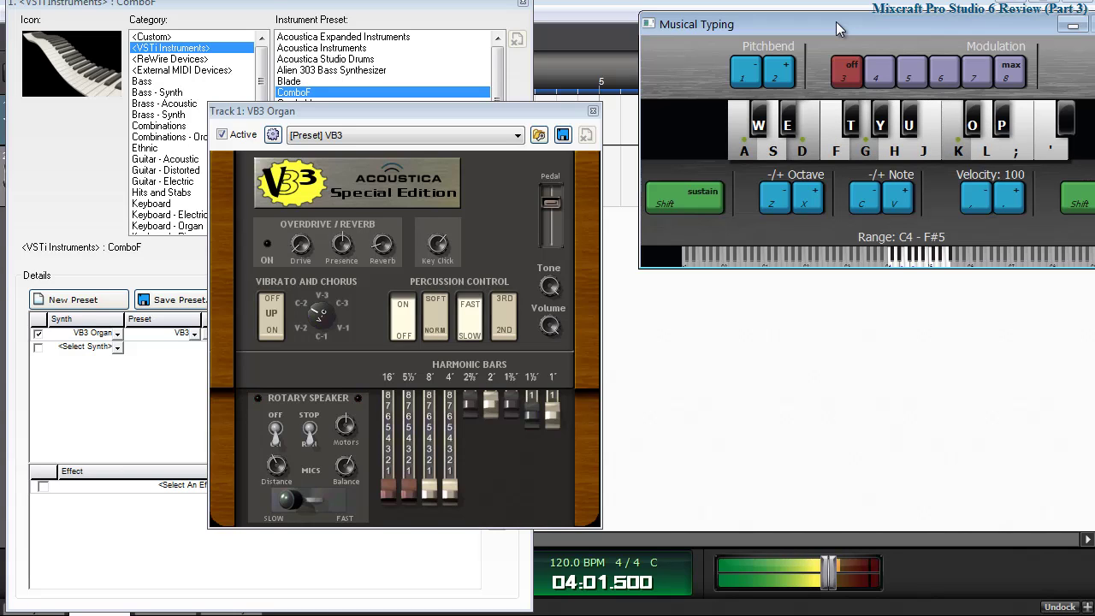
Switch the rotary speaker to fast and play organ notes and chords with it.
click(324, 502)
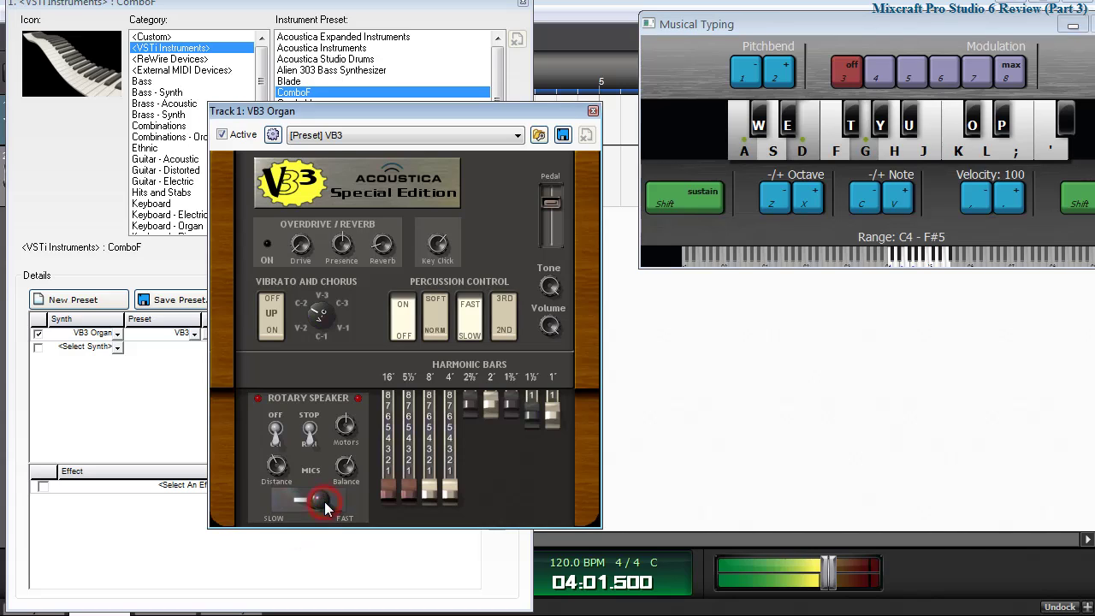
click(887, 26)
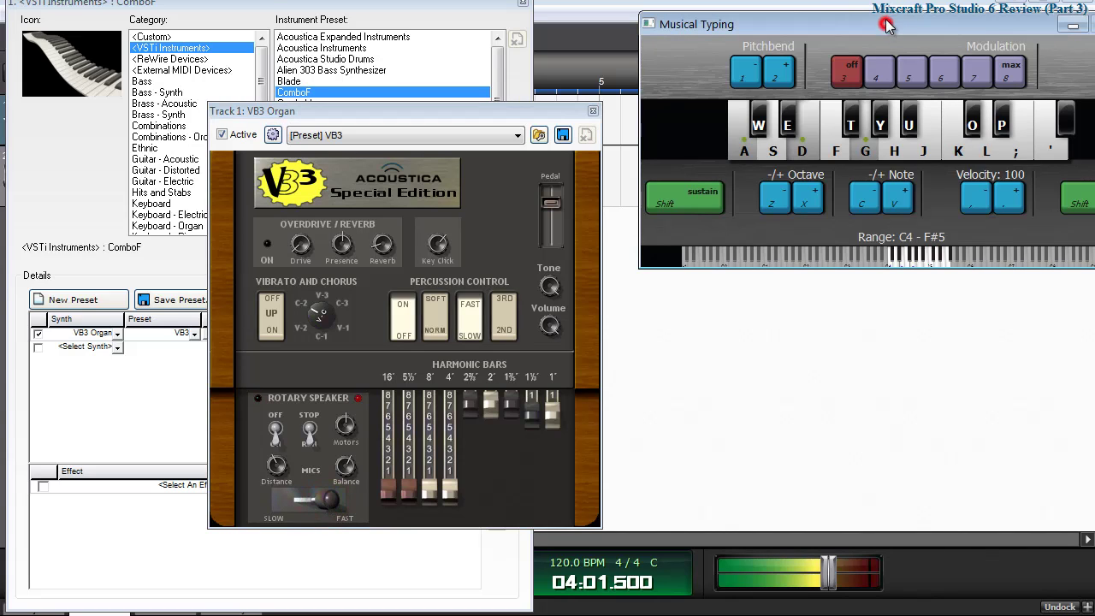
key(f)
key(k)
key(j)
key(semicolon)
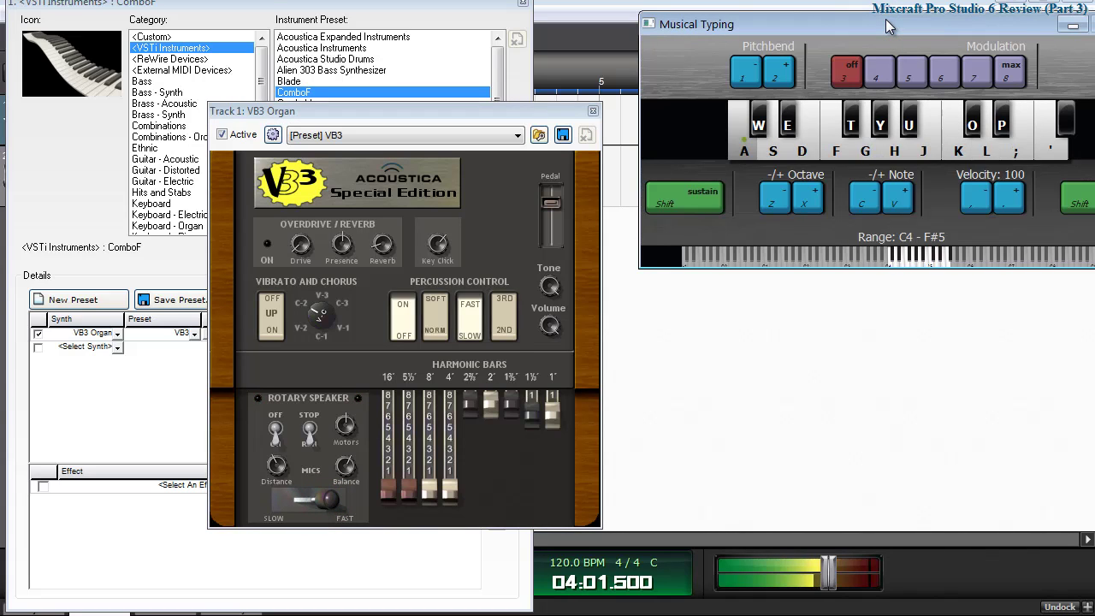
key(j)
key(semicolon)
key(j)
key(l)
key(semicolon)
key(d)
key(f)
key(h)
key(l)
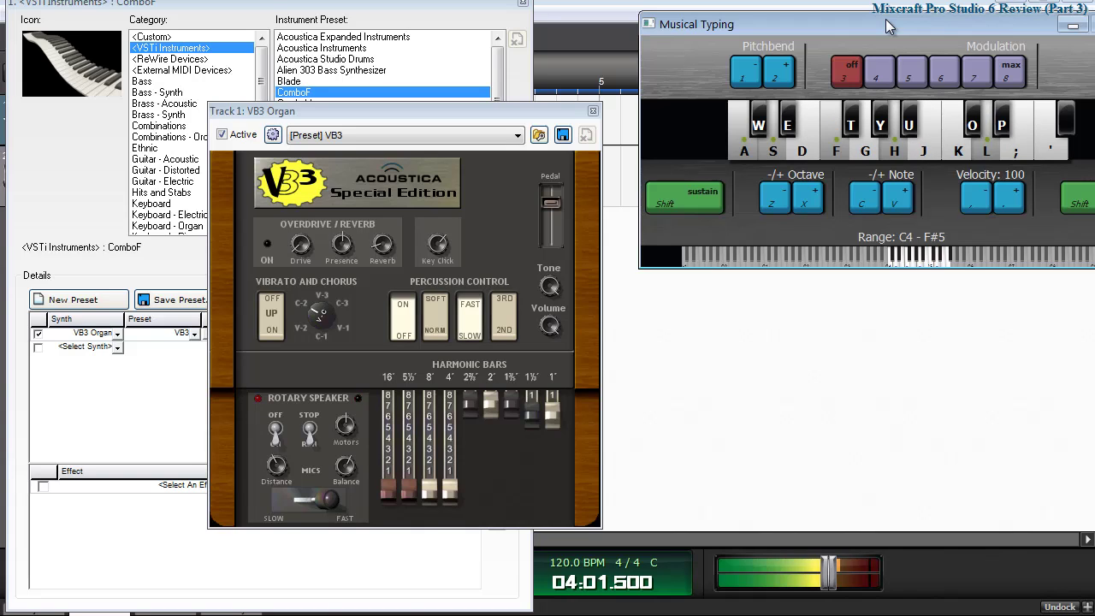
Play more chords ending on a held chord, then return the rotary speaker to slow.
key(k)
key(d)
key(h)
key(j)
key(s)
key(h)
key(j)
key(l)
key(l)
key(f)
key(h)
key(k)
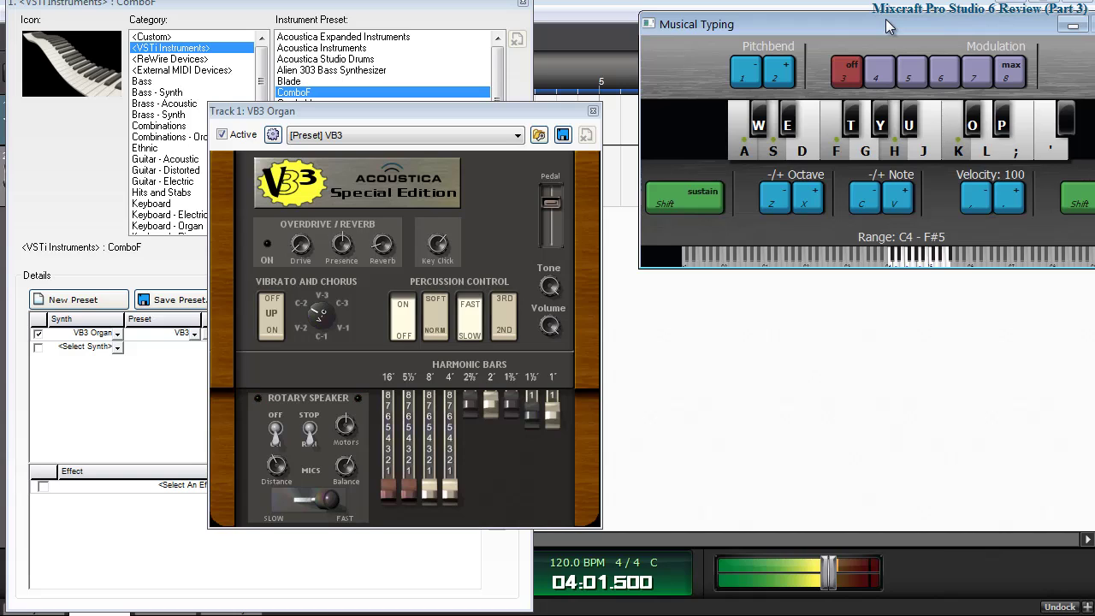
key(d)
key(g)
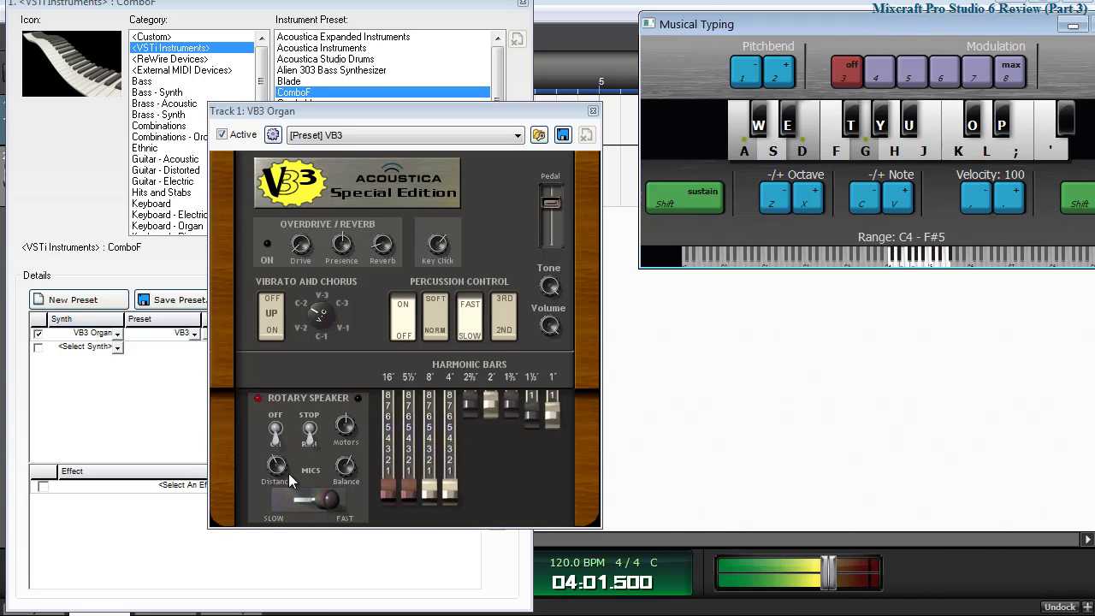
click(318, 496)
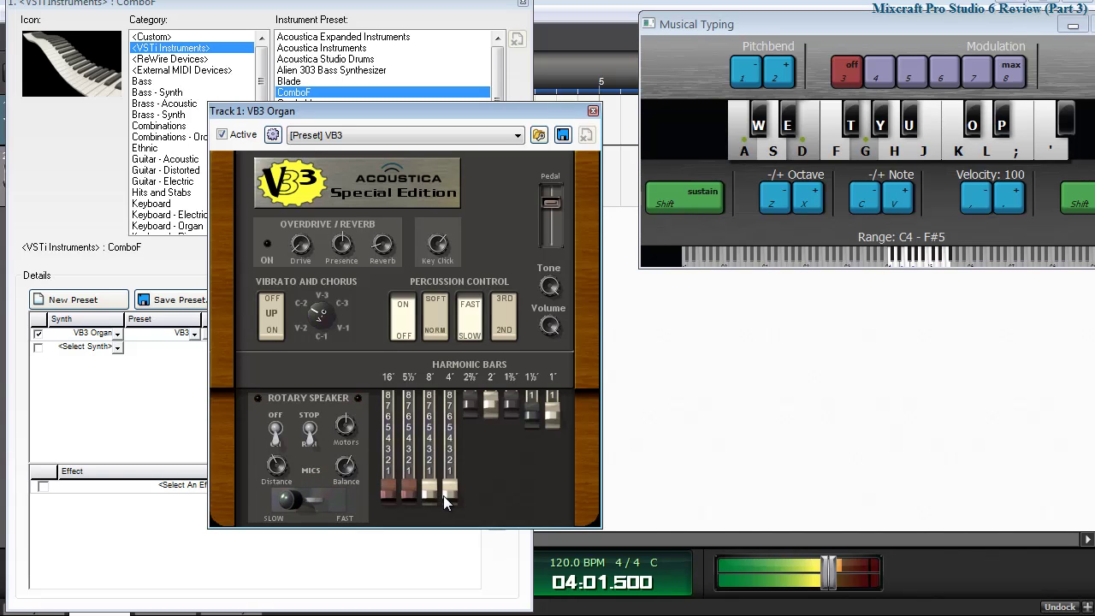
Push in the 4' and 8' drawbars, raise 2⅔' one step and 1' to 3, and set rotary fast.
drag(443, 495, 392, 469)
drag(467, 402, 470, 429)
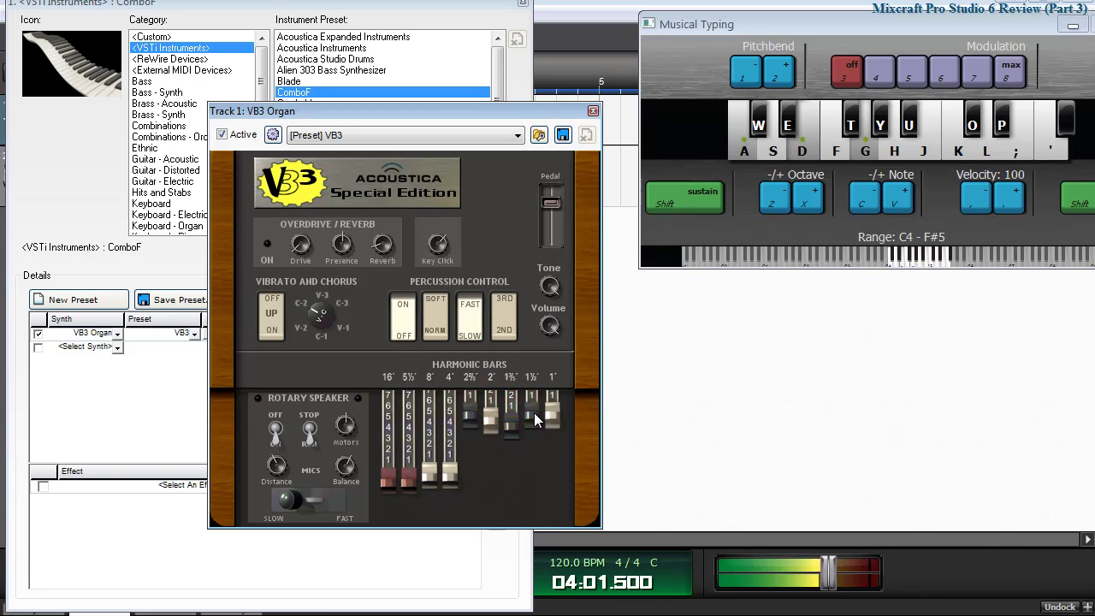
drag(555, 412, 550, 450)
click(316, 497)
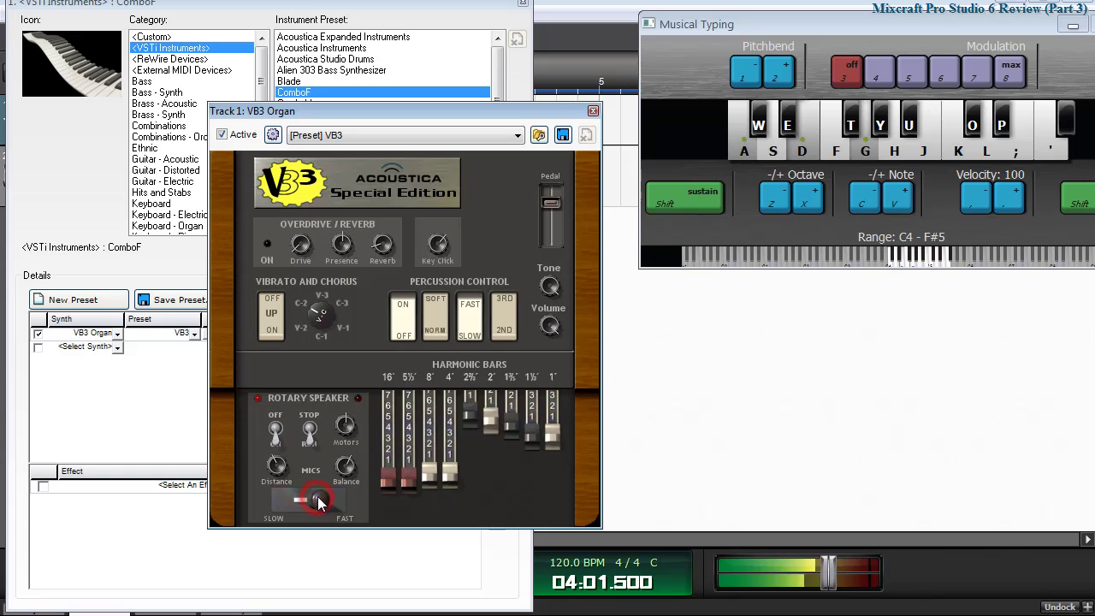
Play chords, a melodic run and four-note chords on the revoiced organ via Musical Typing.
click(850, 26)
key(f)
key(h)
key(j)
key(d)
key(j)
key(k)
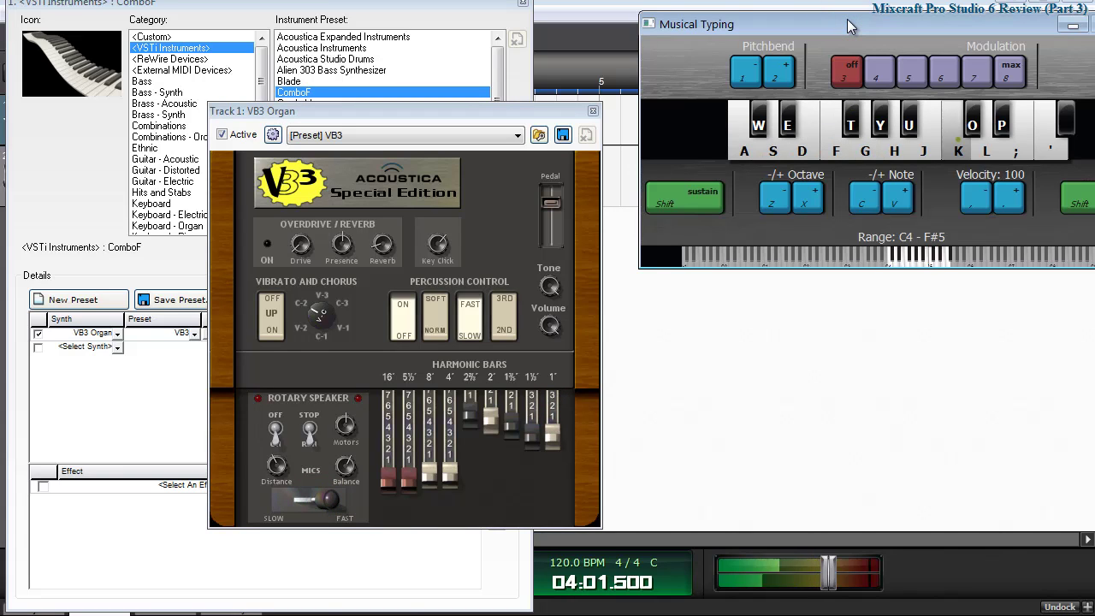
key(f)
key(l)
key(f)
key(k)
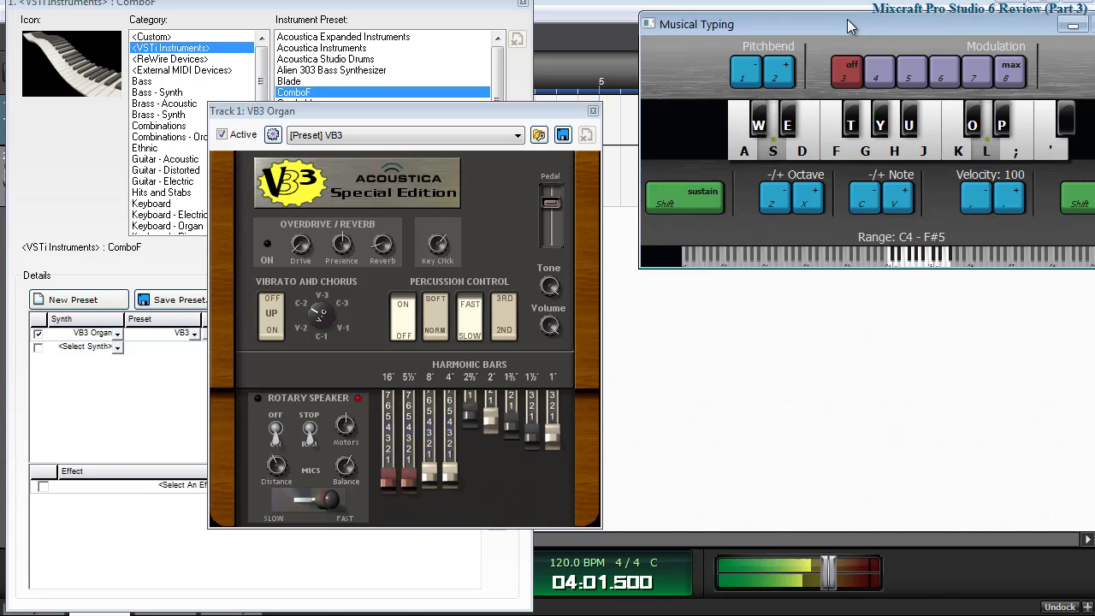
key(l)
key(s)
key(f)
key(h)
key(k)
key(d)
key(j)
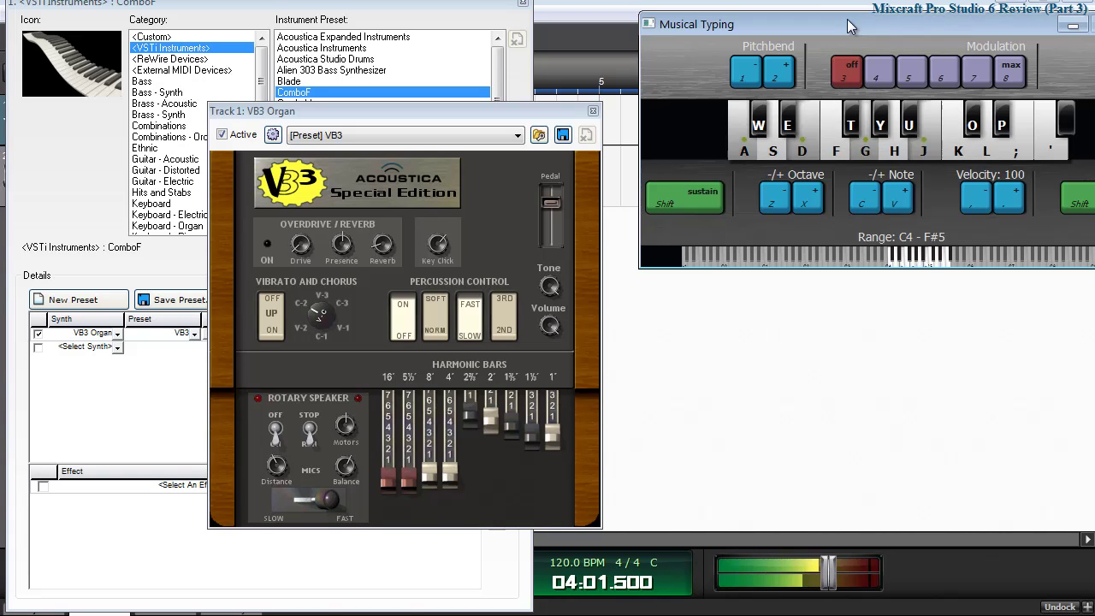
key(d)
key(j)
key(a)
key(d)
key(g)
key(j)
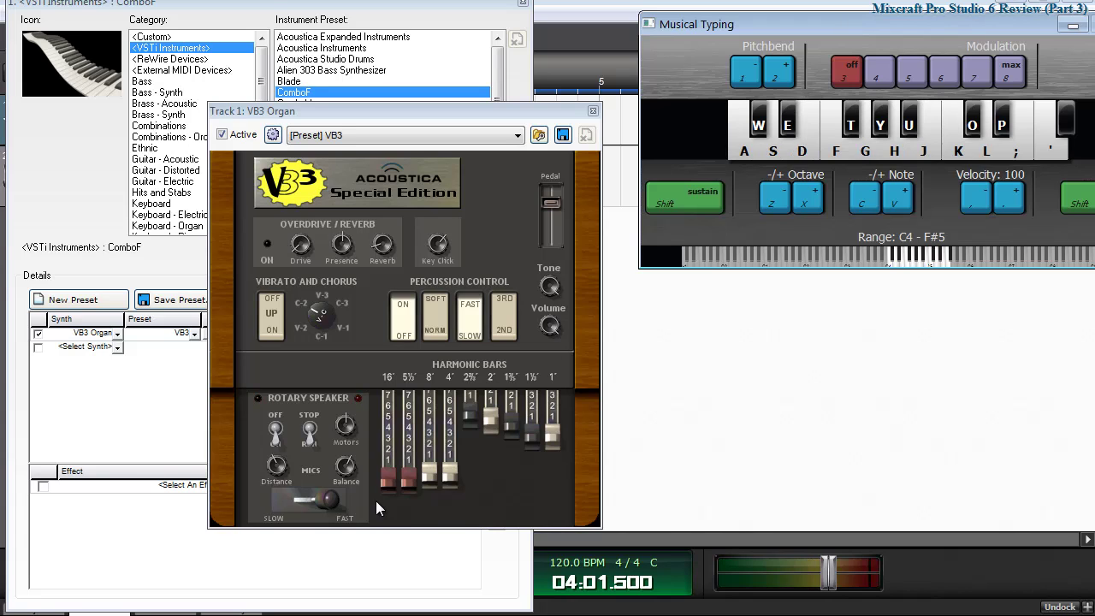
Set the rotary speaker to slow and change the vibrato and chorus setting.
click(311, 502)
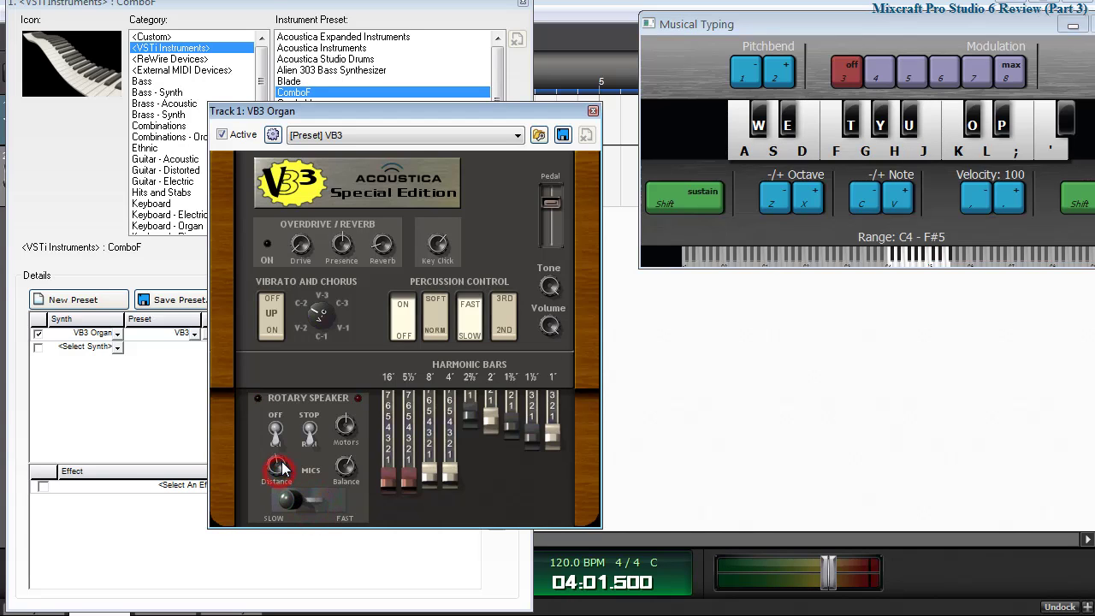
click(347, 481)
click(318, 329)
drag(322, 324, 337, 263)
Turn on overdrive, adjust the reverb amount, and lower the 1' drawbar one step.
click(300, 242)
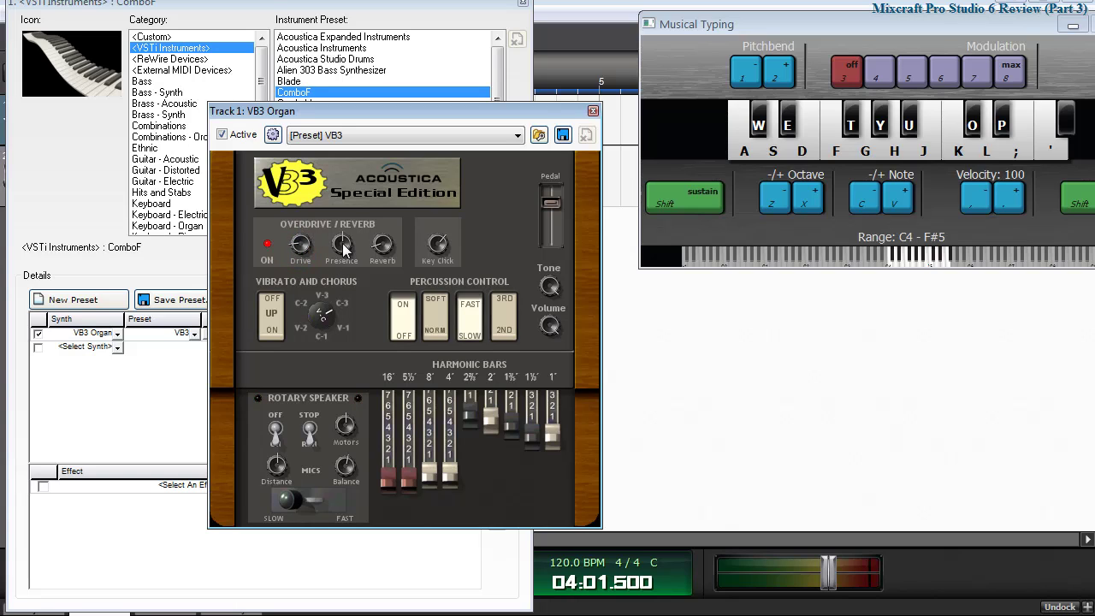
click(383, 247)
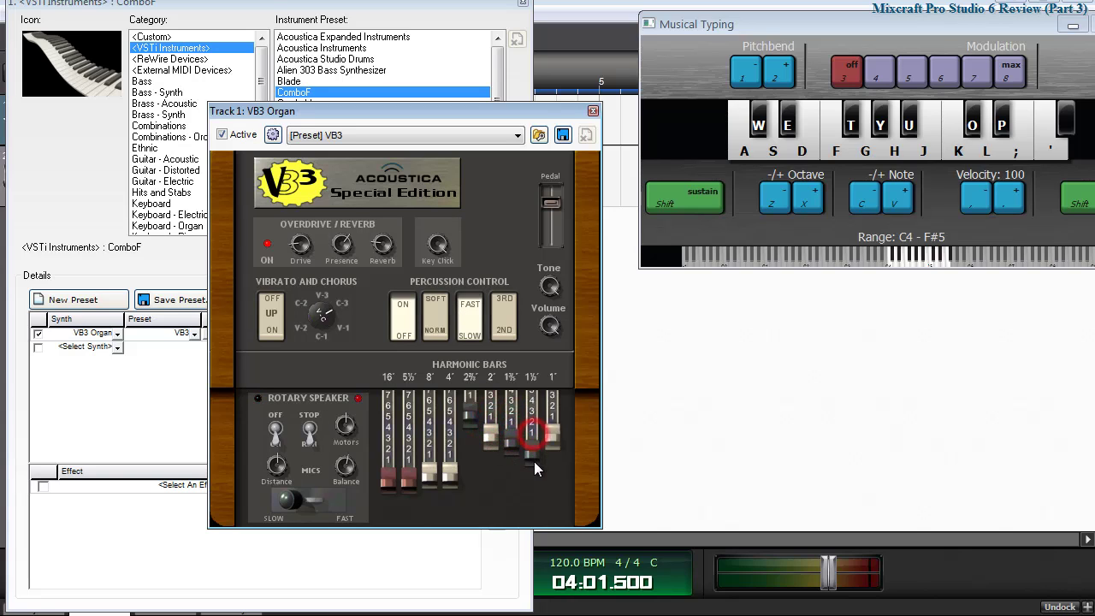
drag(556, 438, 556, 466)
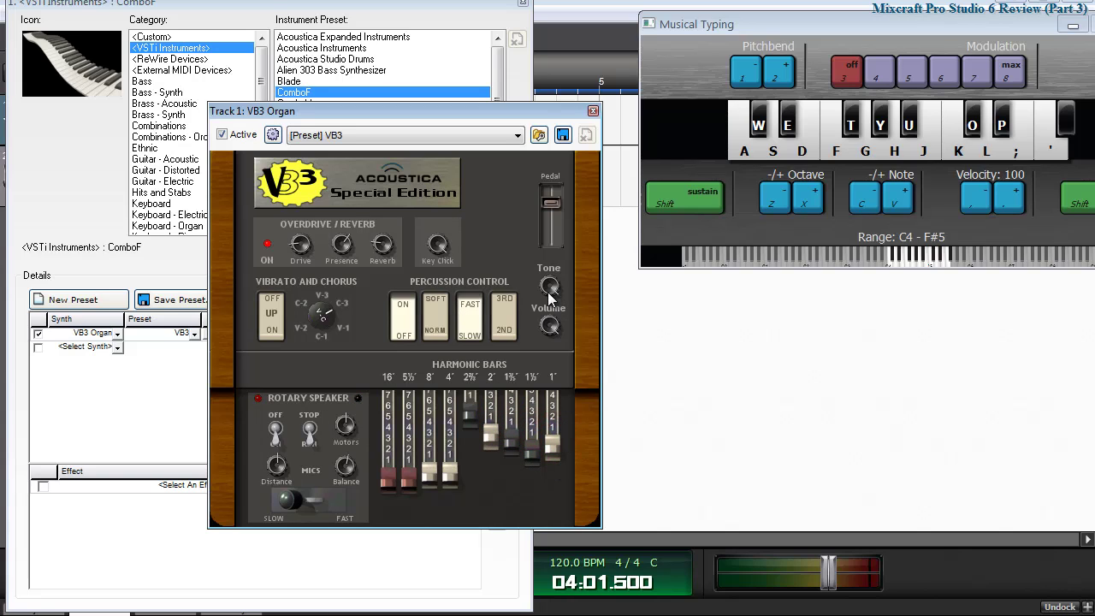
Play notes and chords on the reshaped organ via Musical Typing, ending on a held chord.
click(794, 29)
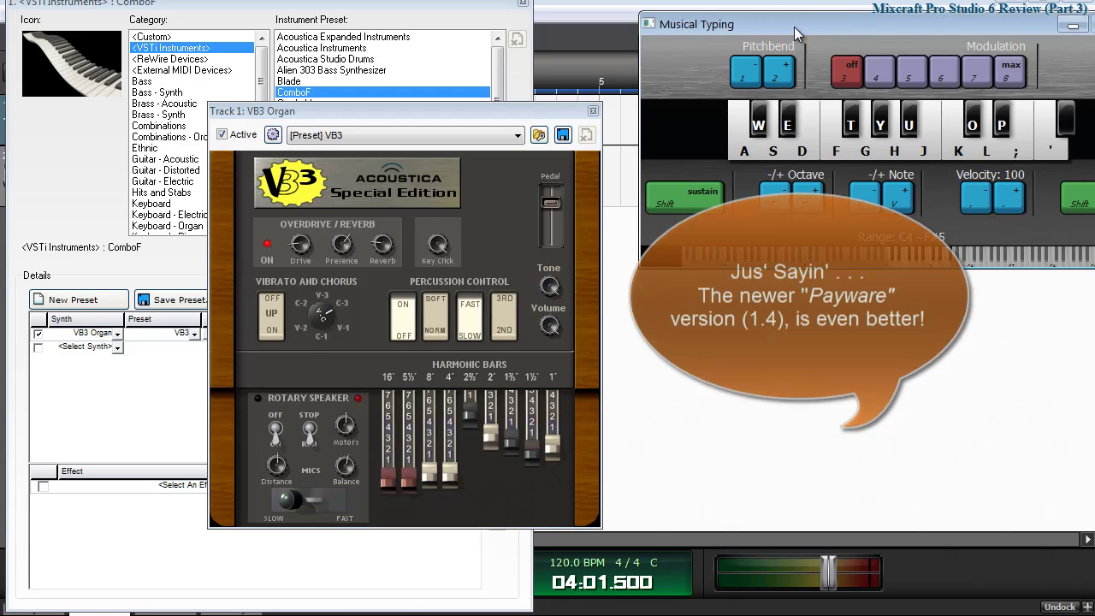
key(d)
key(j)
key(f)
key(k)
key(f)
key(l)
key(f)
key(f)
key(l)
key(s)
key(g)
key(k)
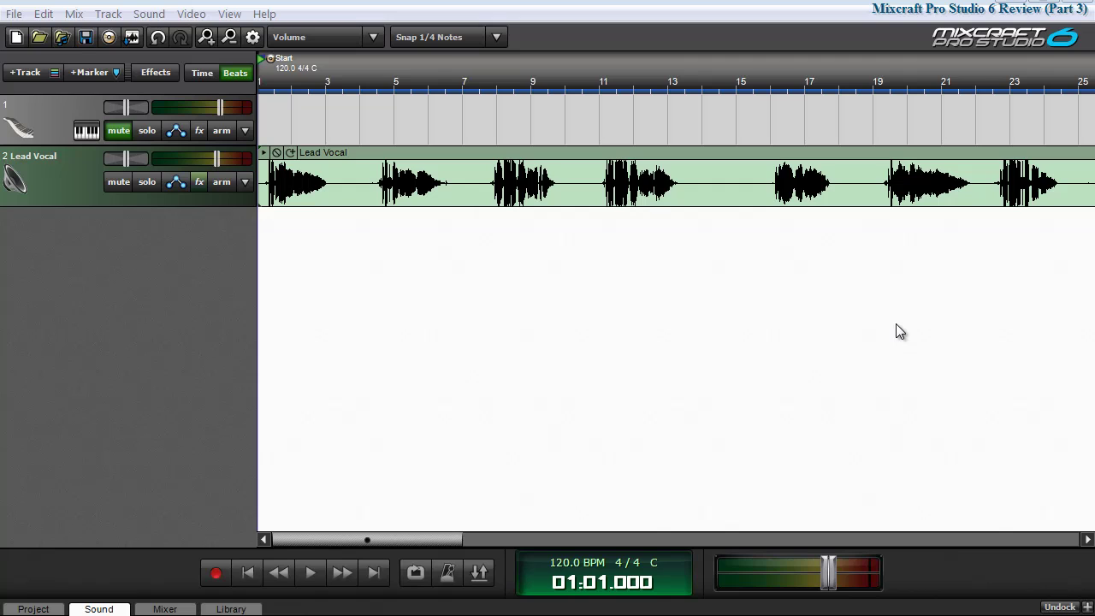
click(311, 574)
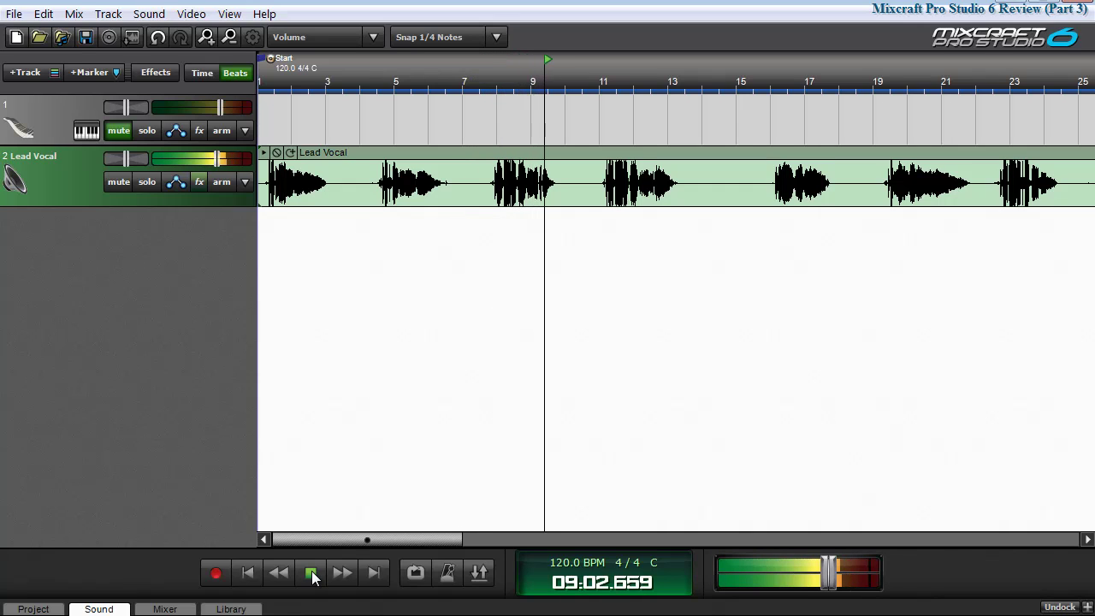
click(311, 573)
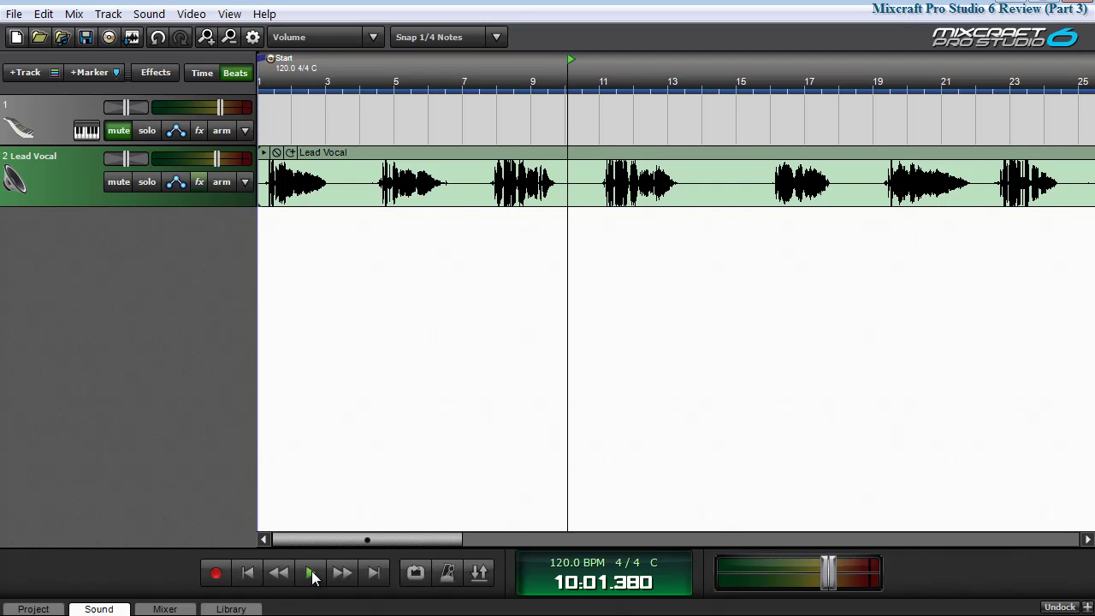
click(249, 575)
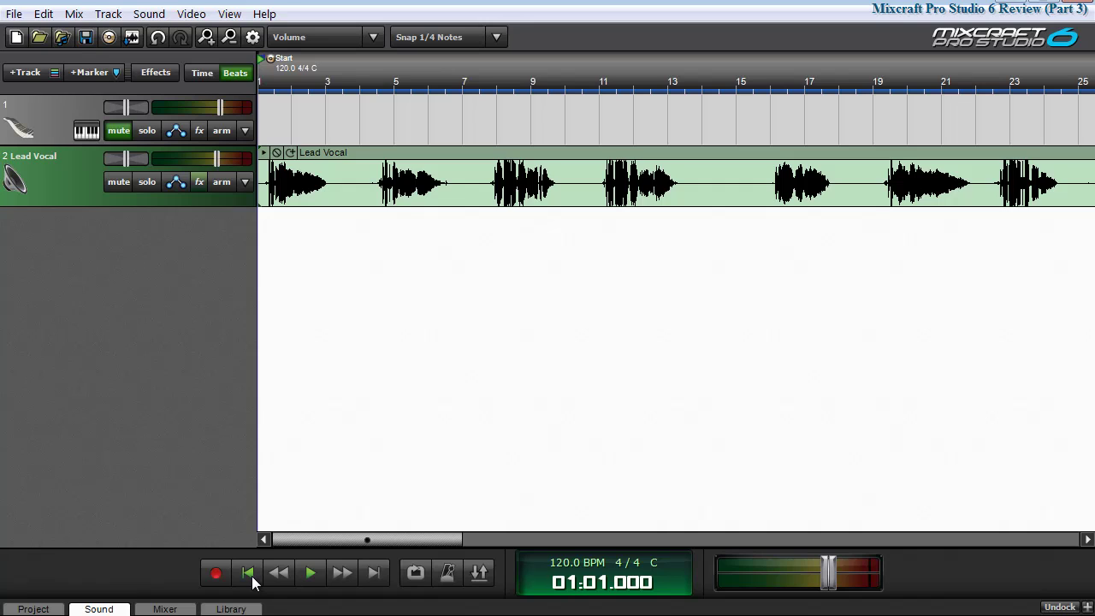
Enable the TB Gate effect on the Lead Vocal track and open its settings.
click(202, 182)
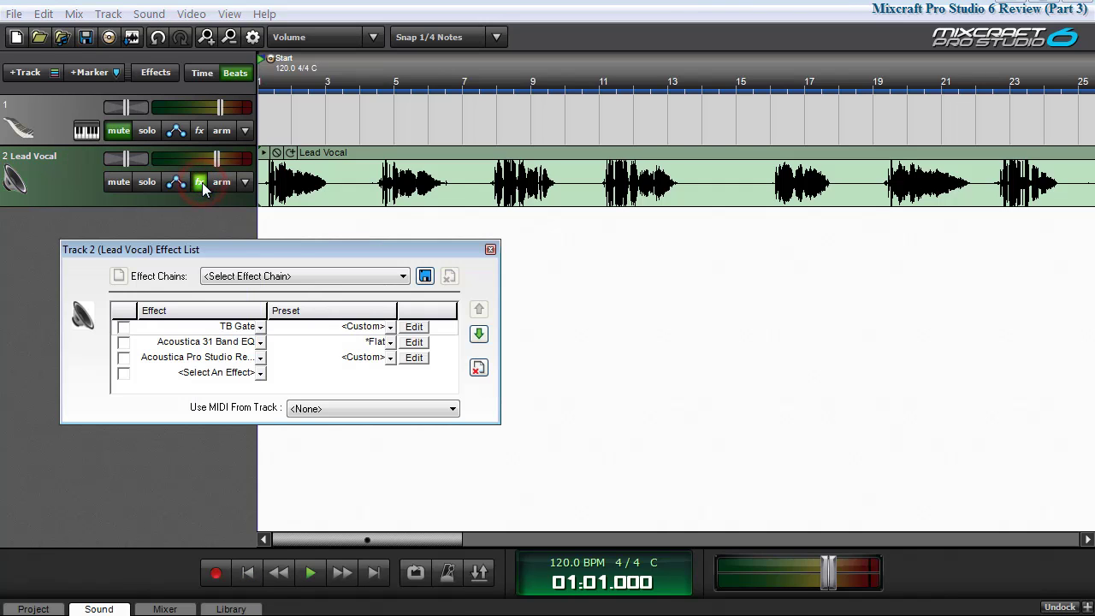
click(124, 326)
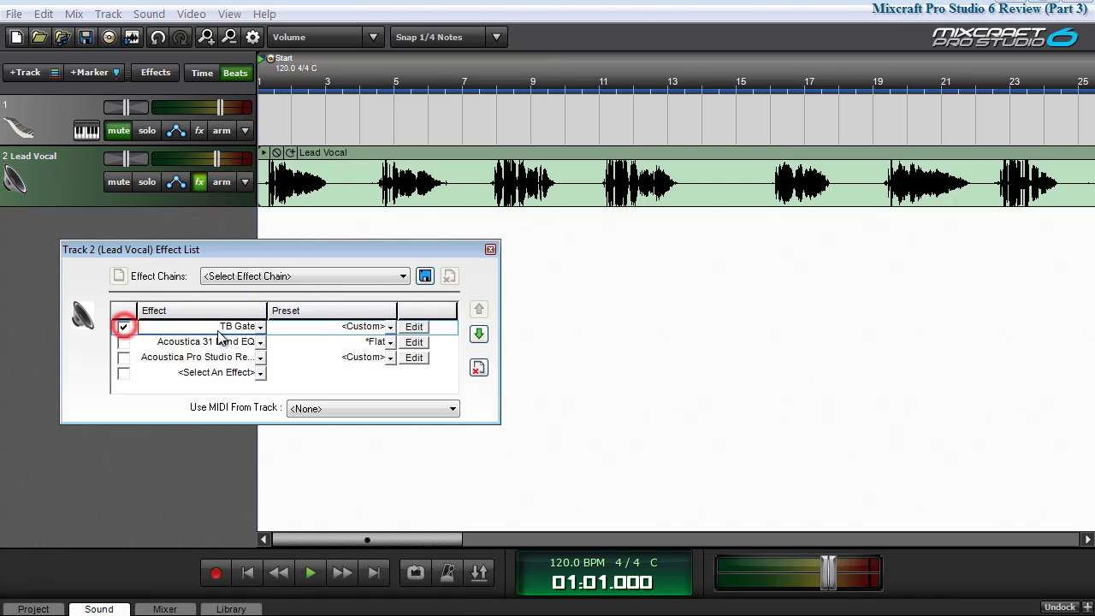
click(414, 326)
click(327, 249)
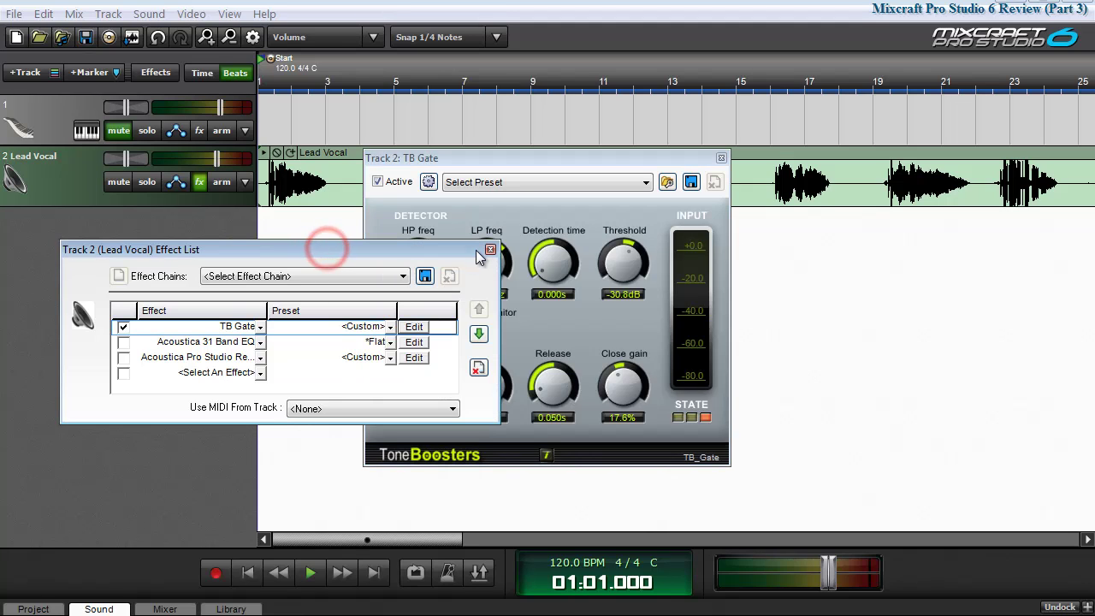
click(491, 250)
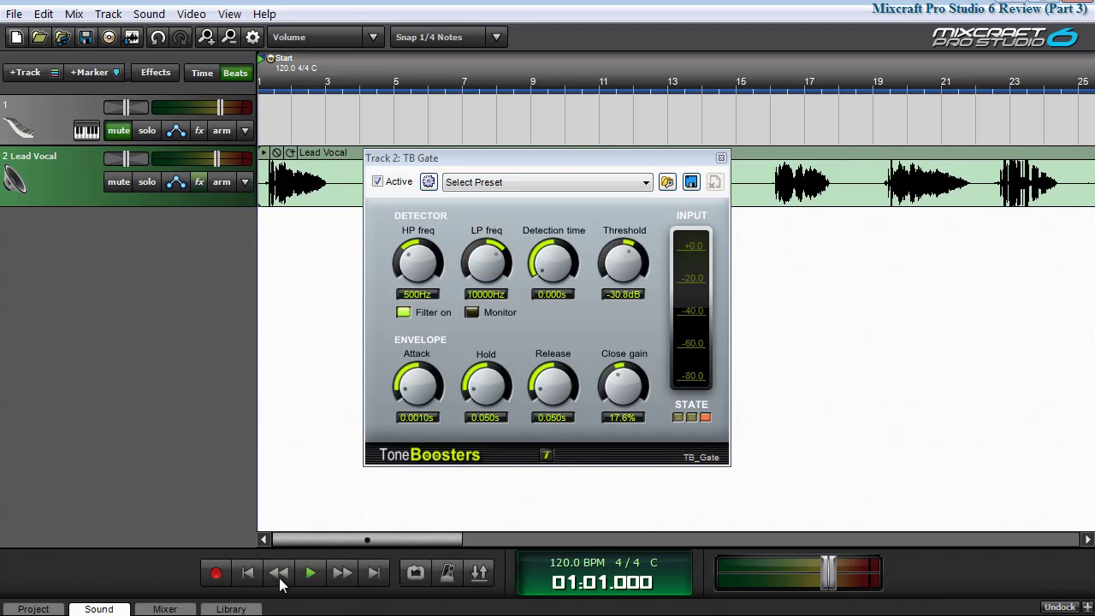
Play the vocal through the gate, bypassing and re-enabling it to compare, then stop and rewind.
click(311, 573)
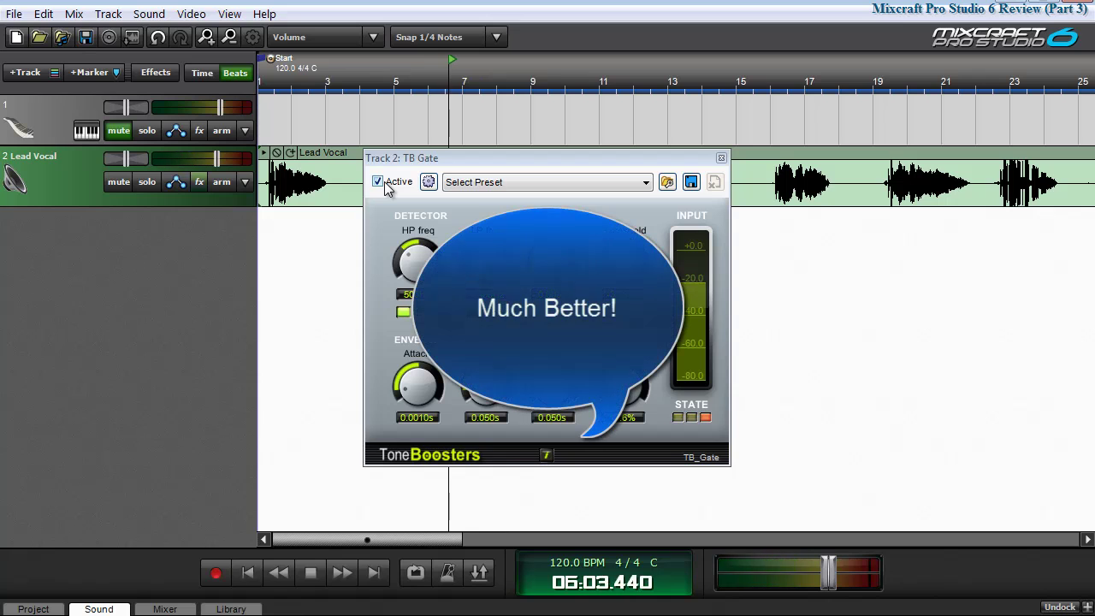
click(384, 181)
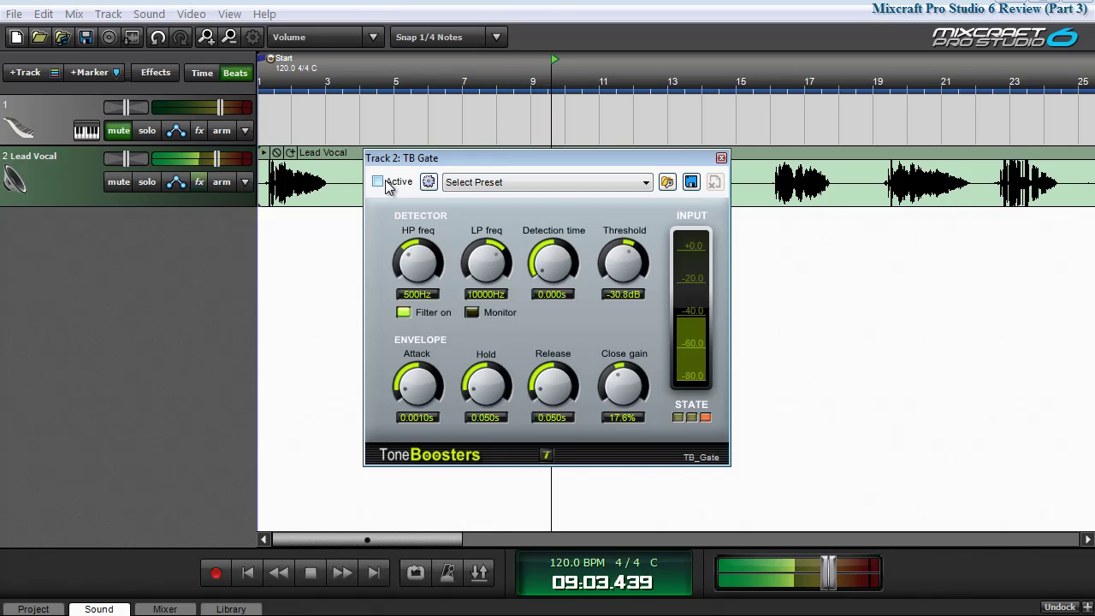
click(387, 187)
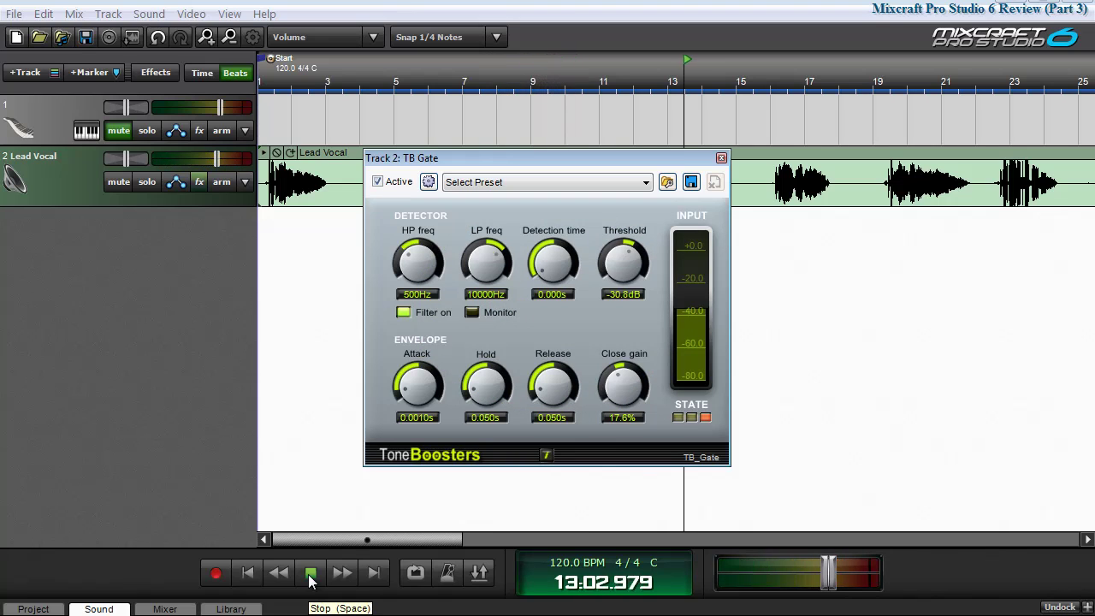
click(310, 572)
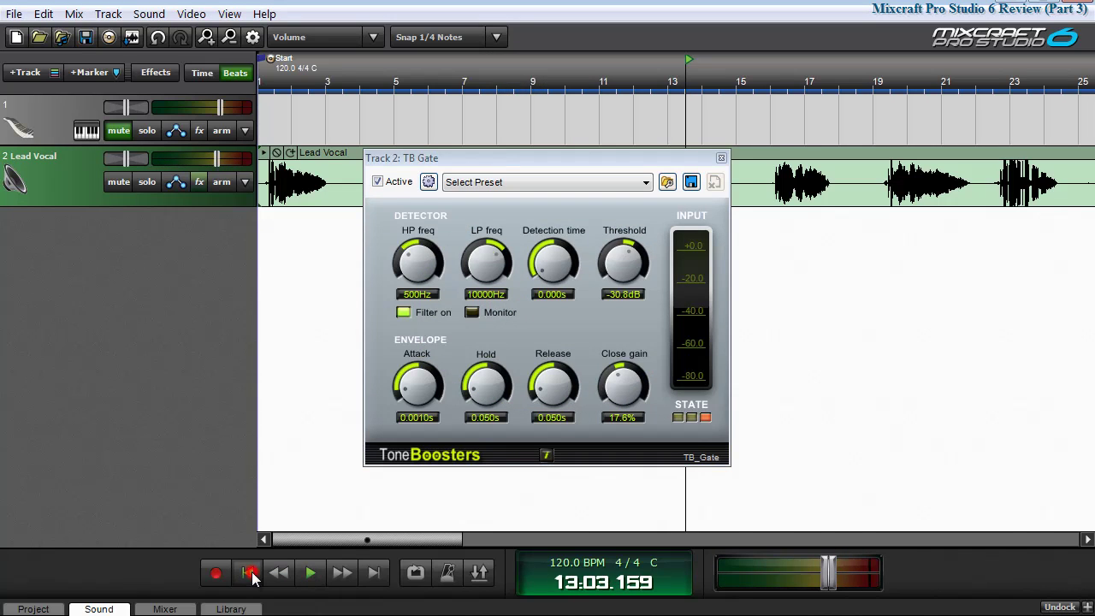
click(249, 573)
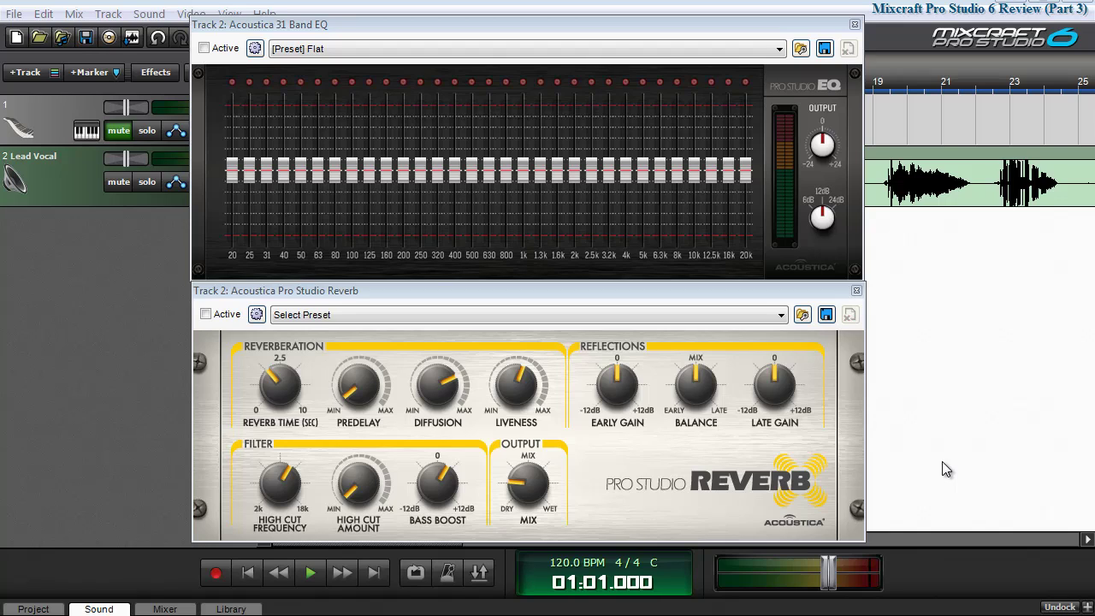
Close the 31 Band EQ editor, activate Pro Studio Reverb, and move its window below the waveform.
click(853, 24)
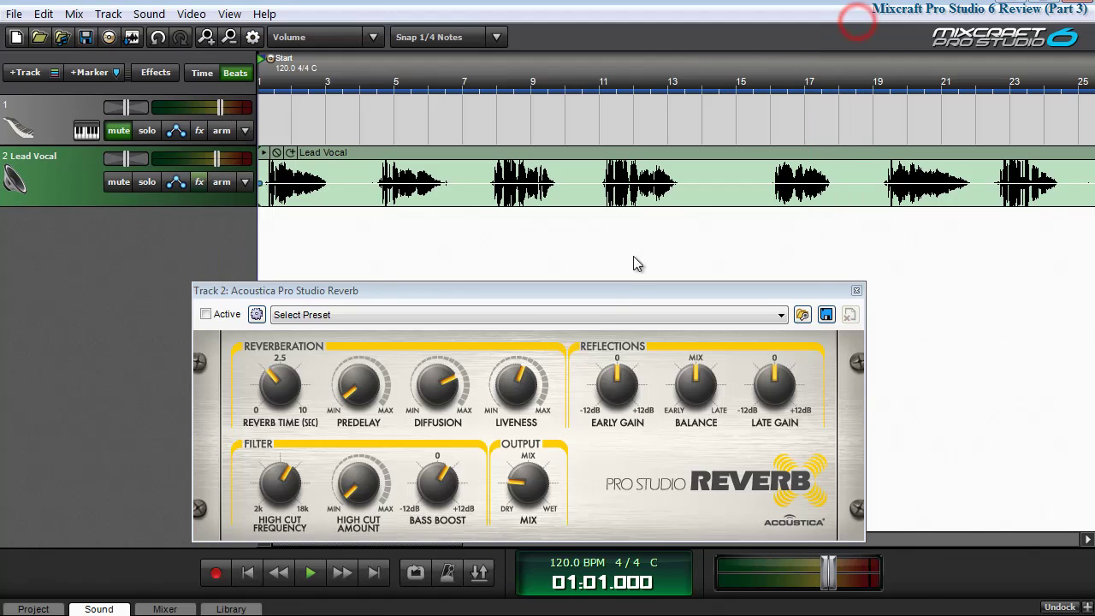
drag(625, 284, 696, 170)
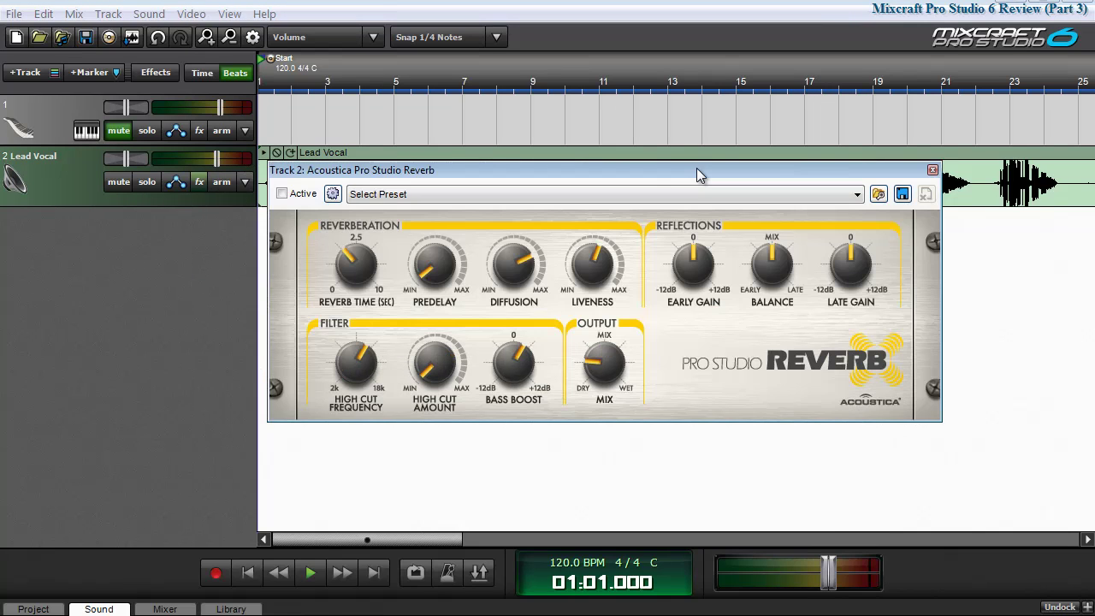
click(283, 194)
drag(409, 169, 432, 224)
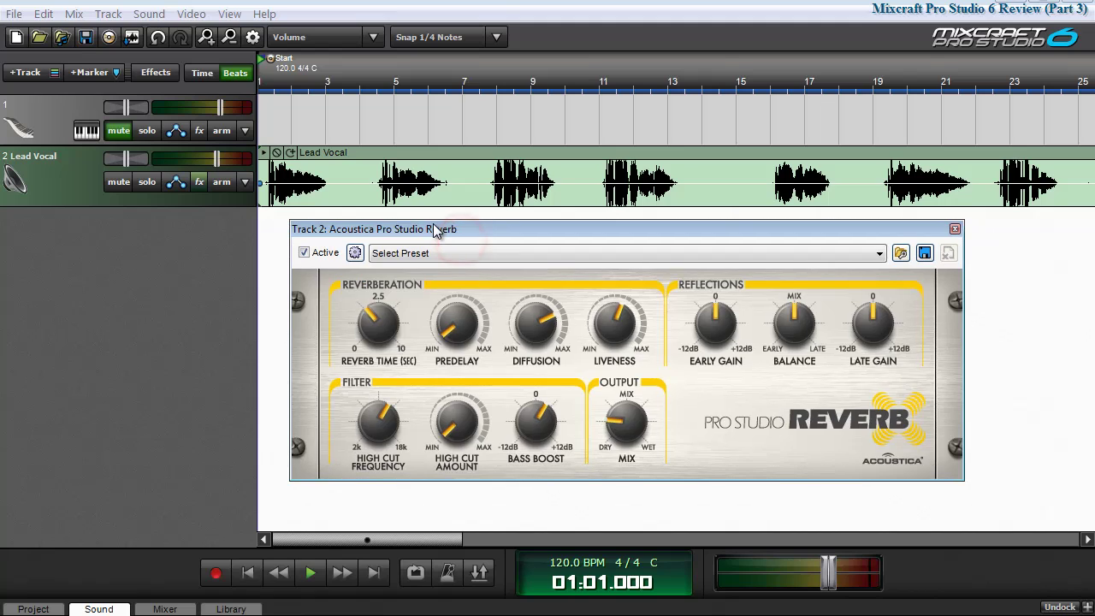
Play the vocal through the Medium Hall, Large Hall and Cathedral reverb presets, ending on Cathedral.
click(585, 254)
click(452, 284)
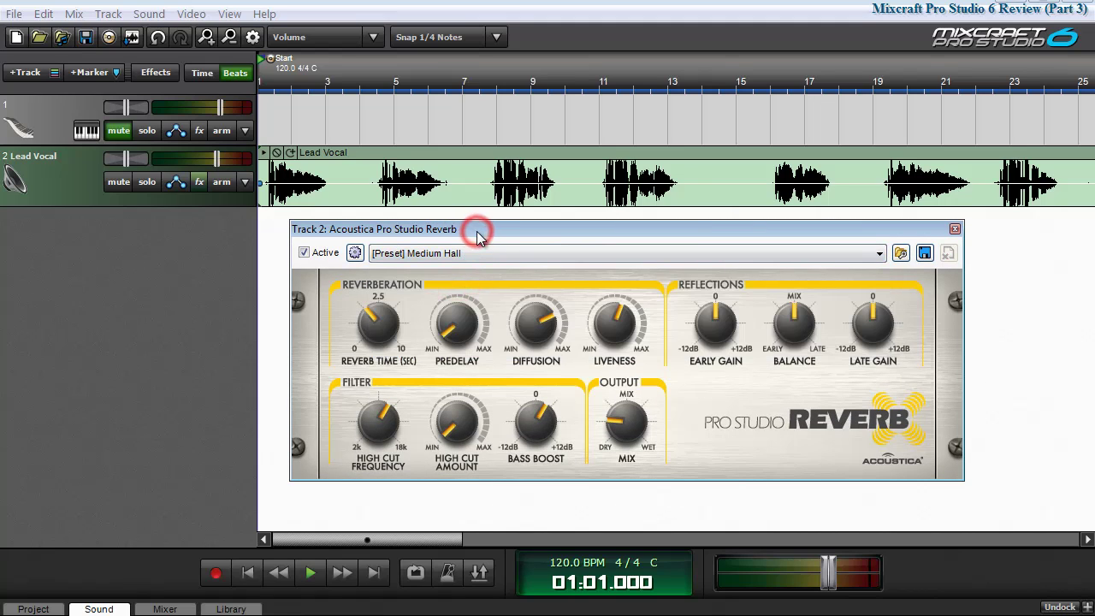
key(space)
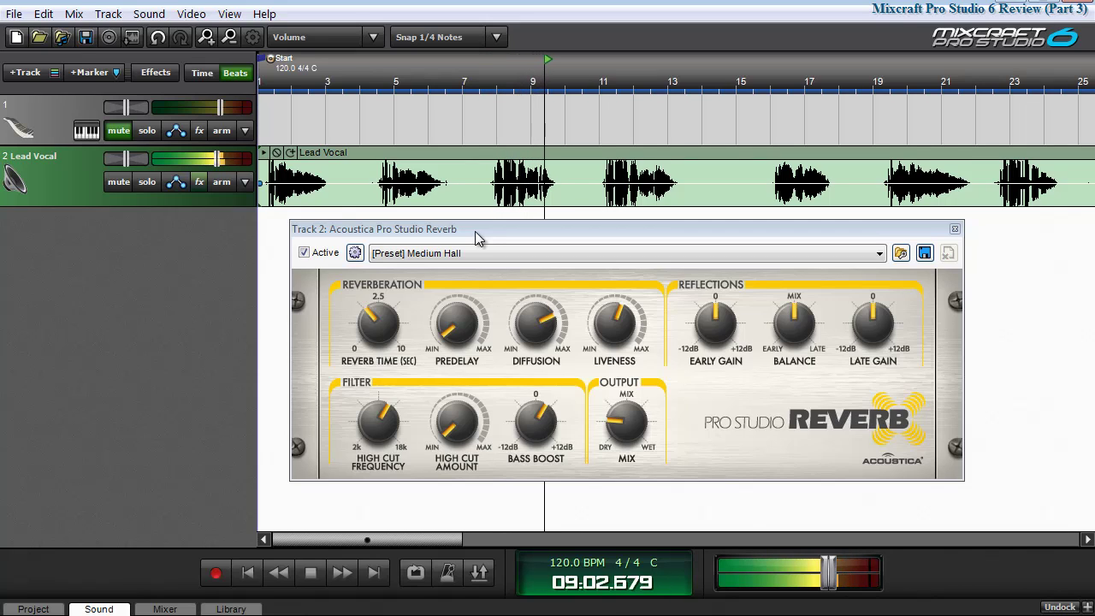
click(492, 252)
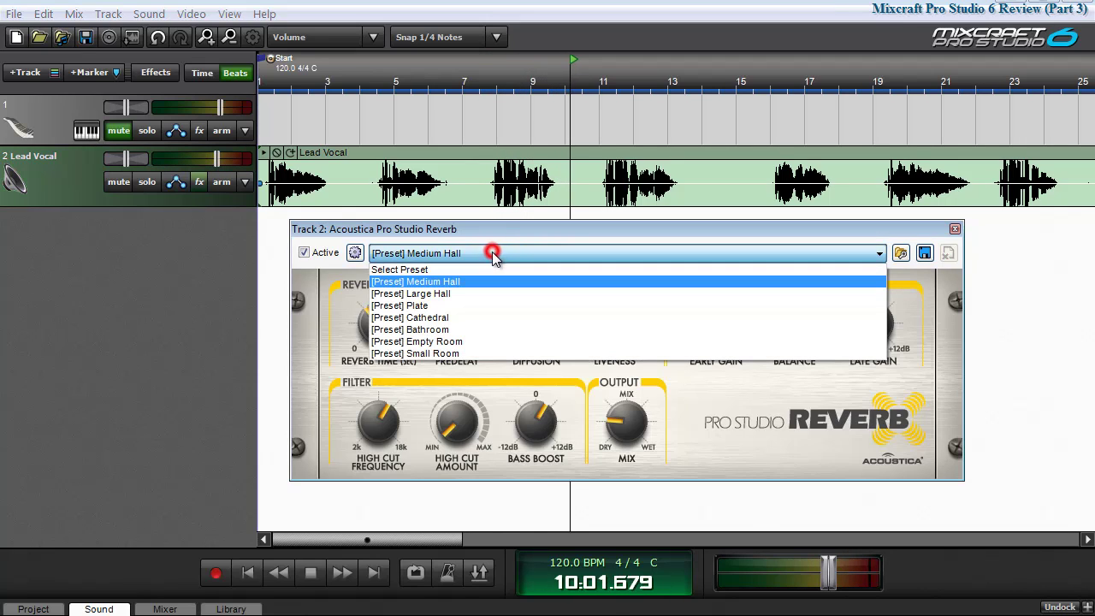
click(443, 294)
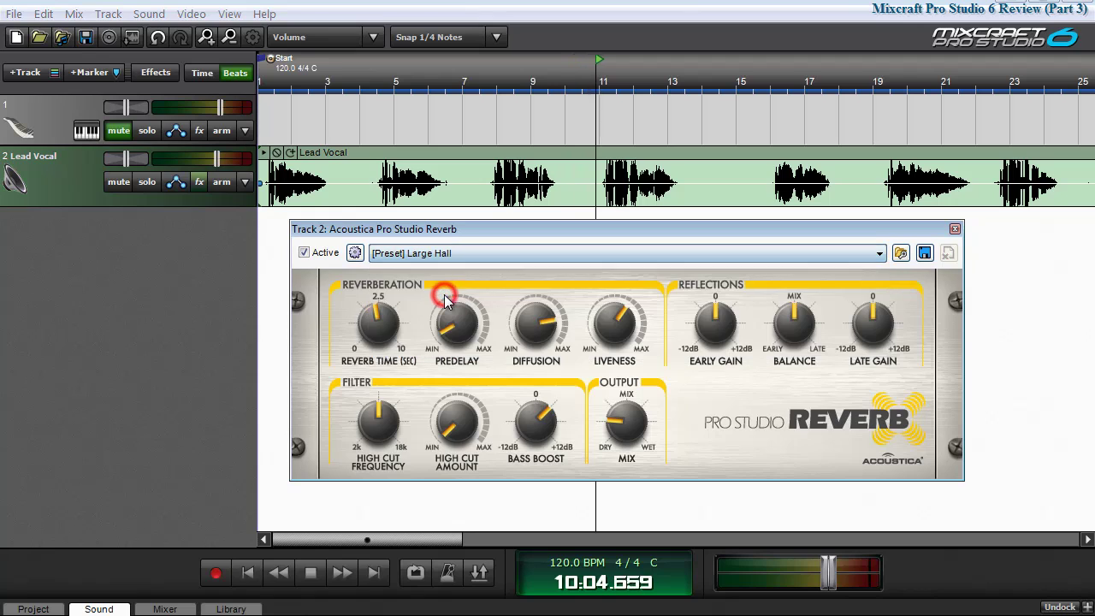
click(505, 252)
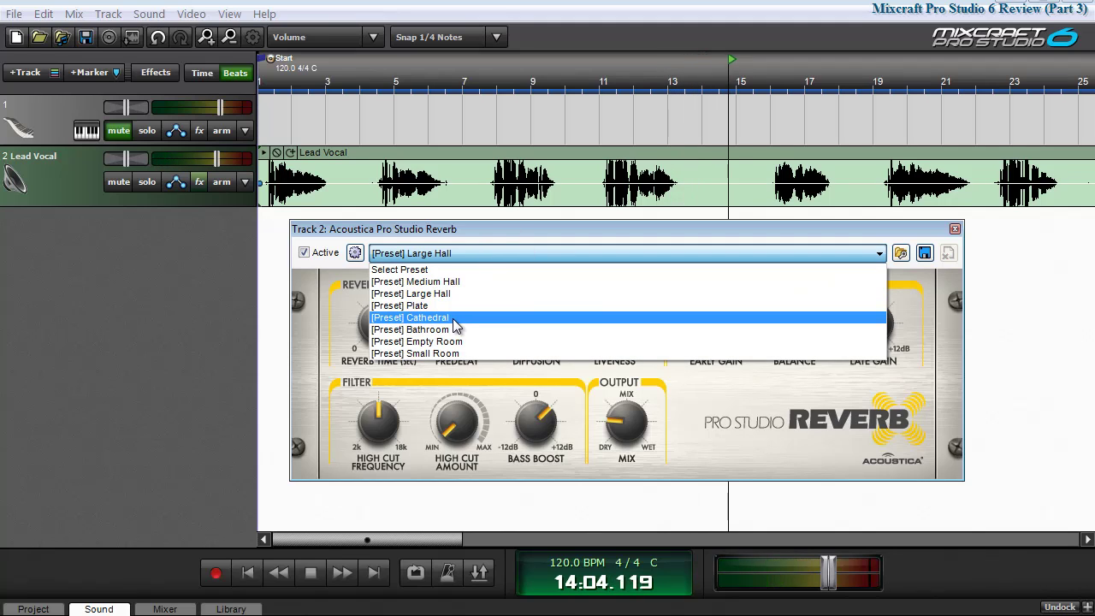
click(409, 317)
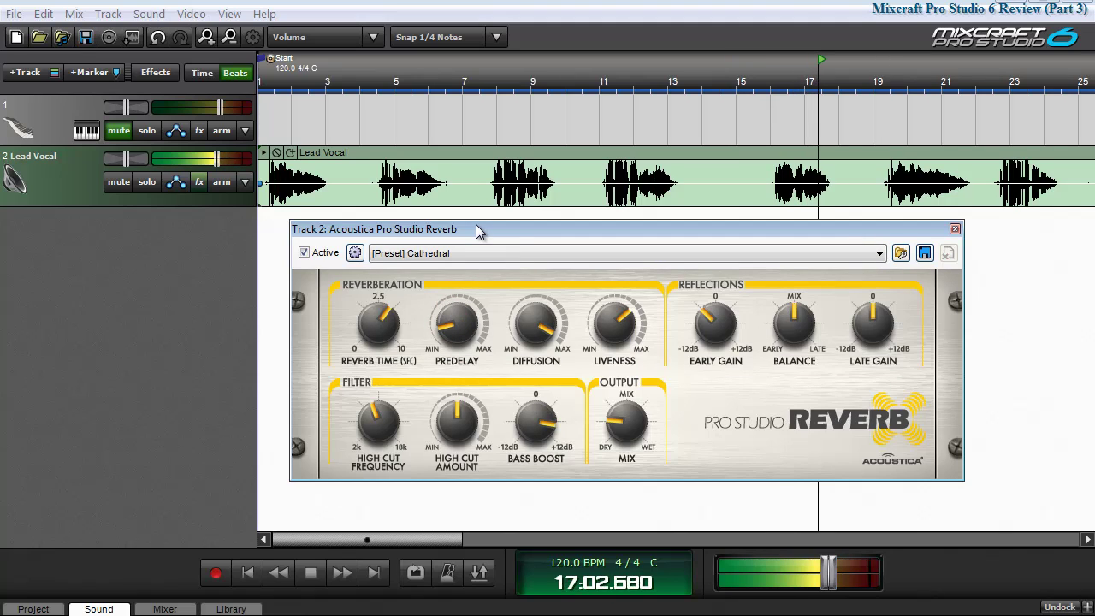
key(space)
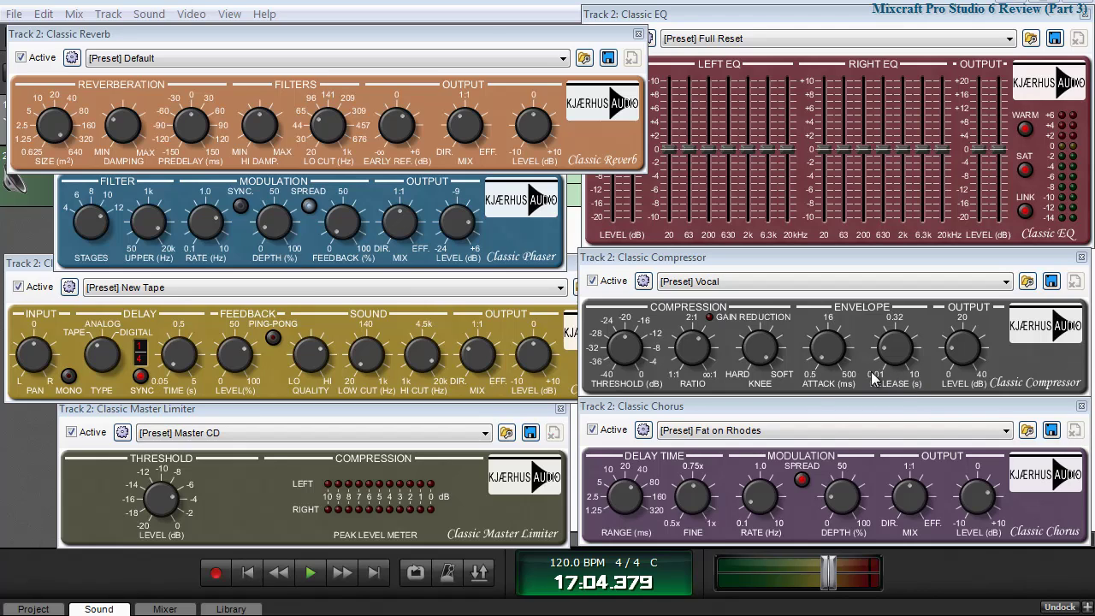
Close the Classic Phaser, Delay, Master Limiter, EQ and Compressor plugin windows.
click(483, 34)
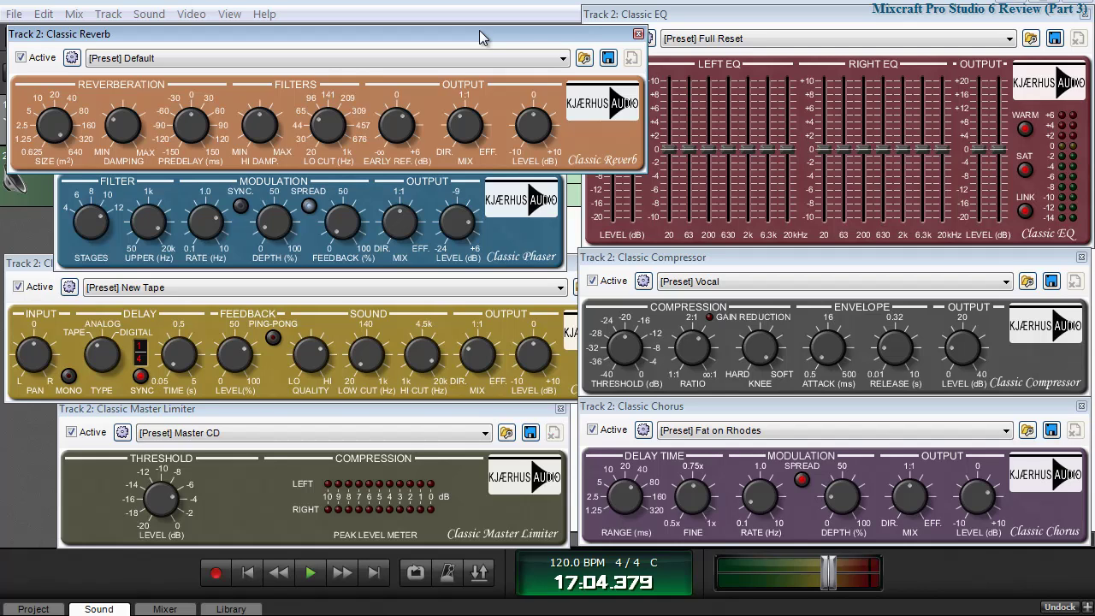
click(648, 37)
click(744, 139)
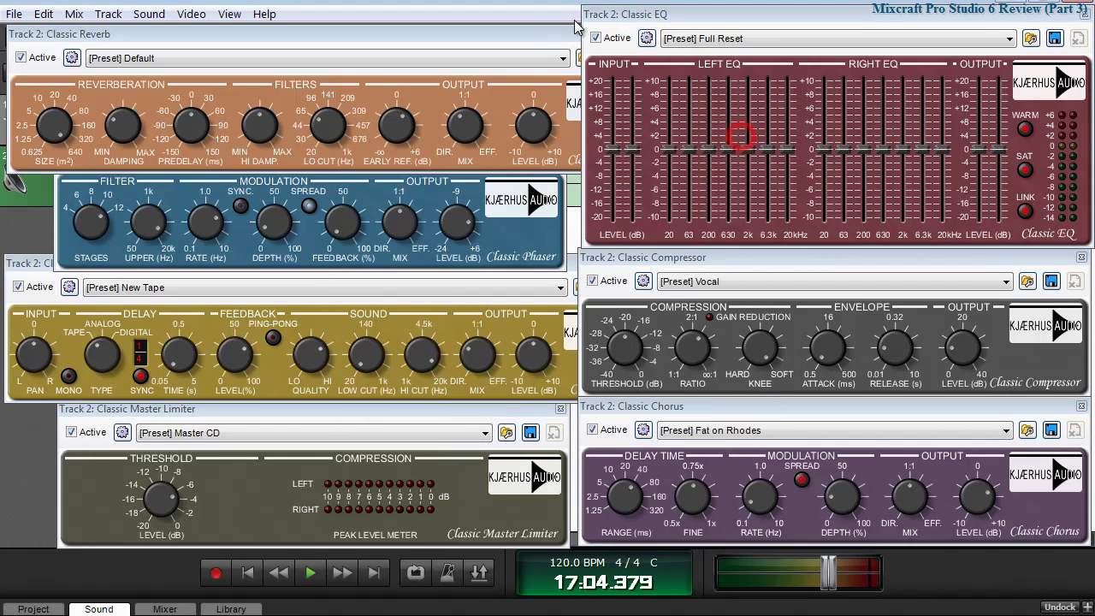
click(523, 203)
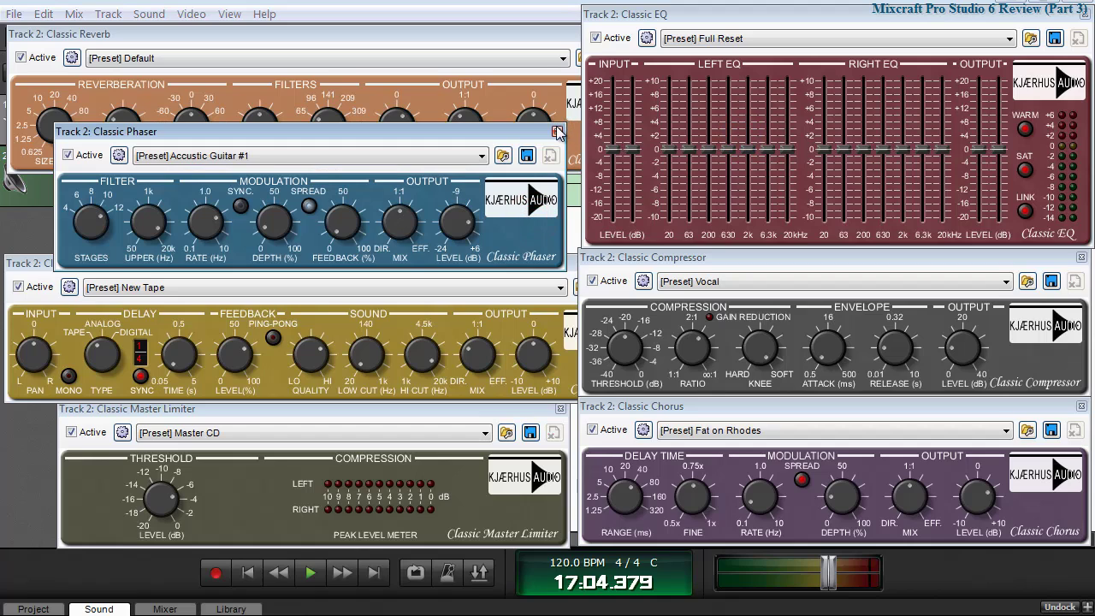
click(556, 132)
click(517, 267)
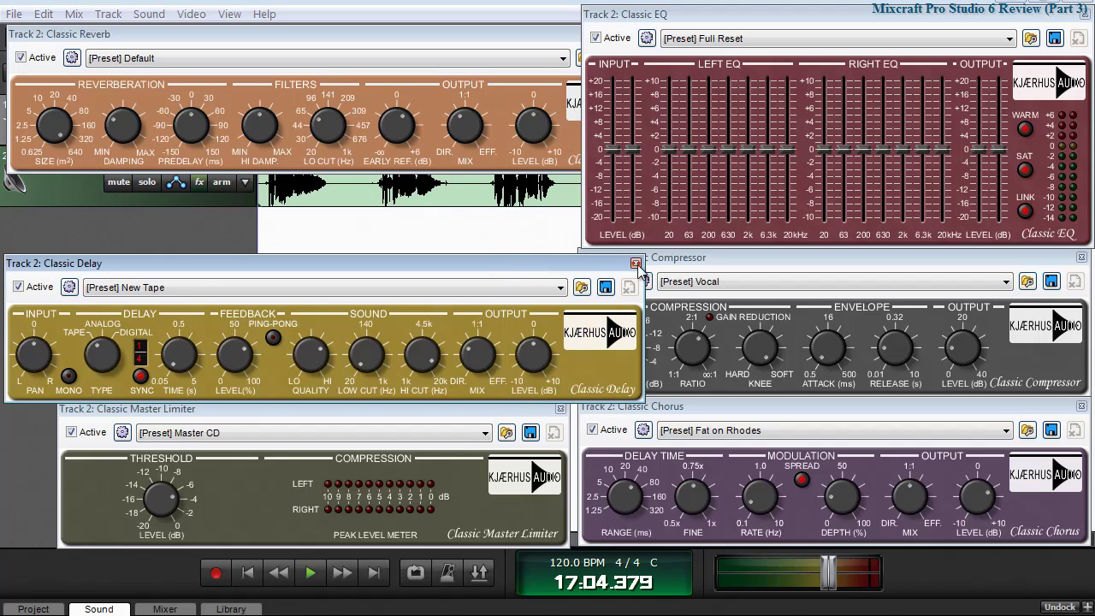
click(638, 265)
click(509, 410)
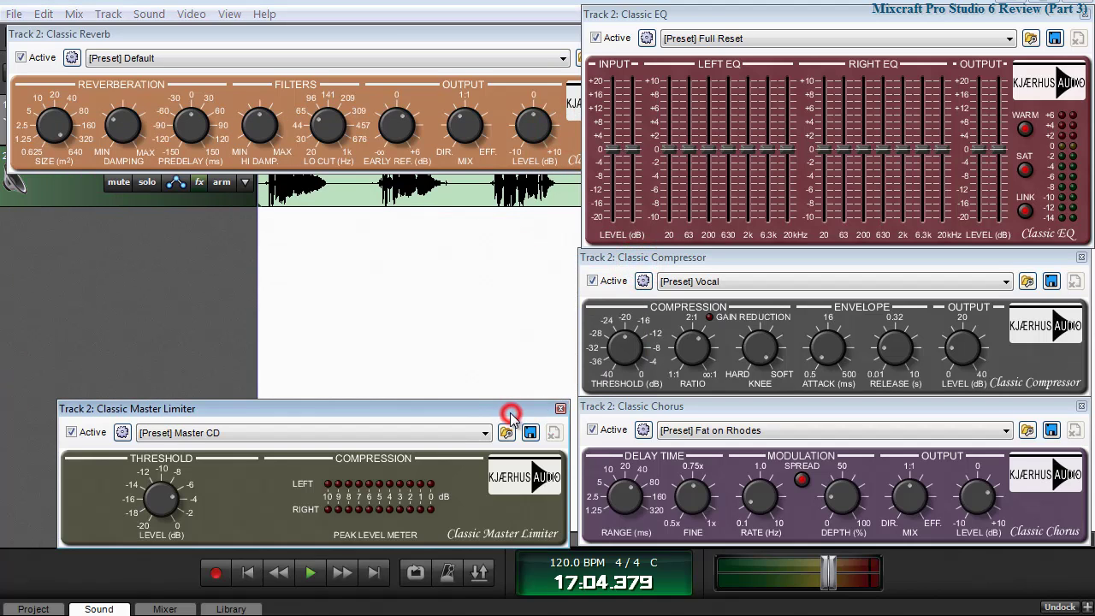
click(560, 410)
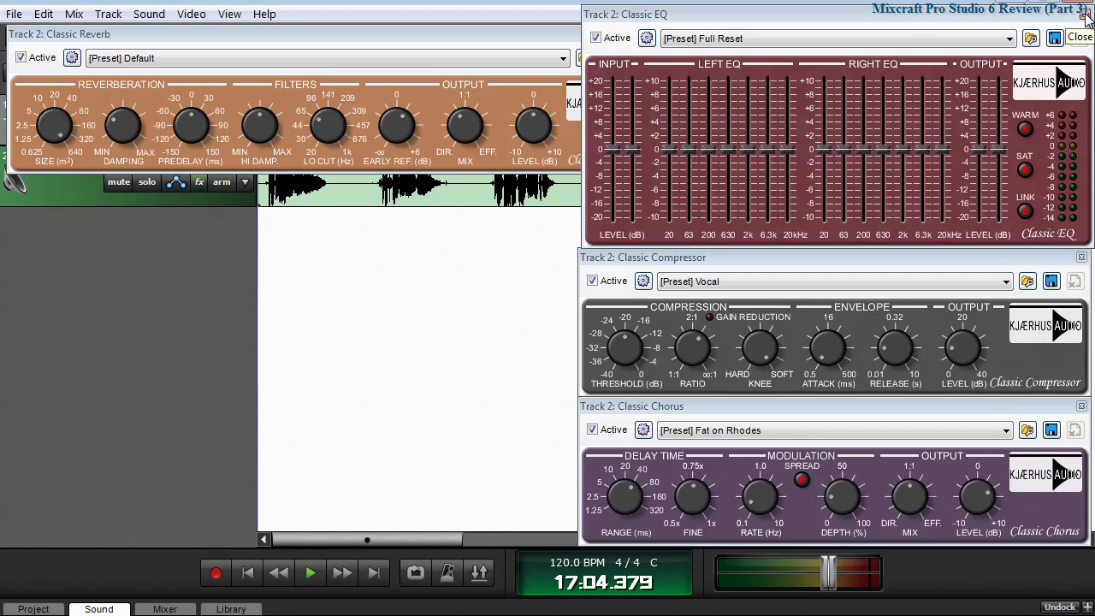
click(1085, 16)
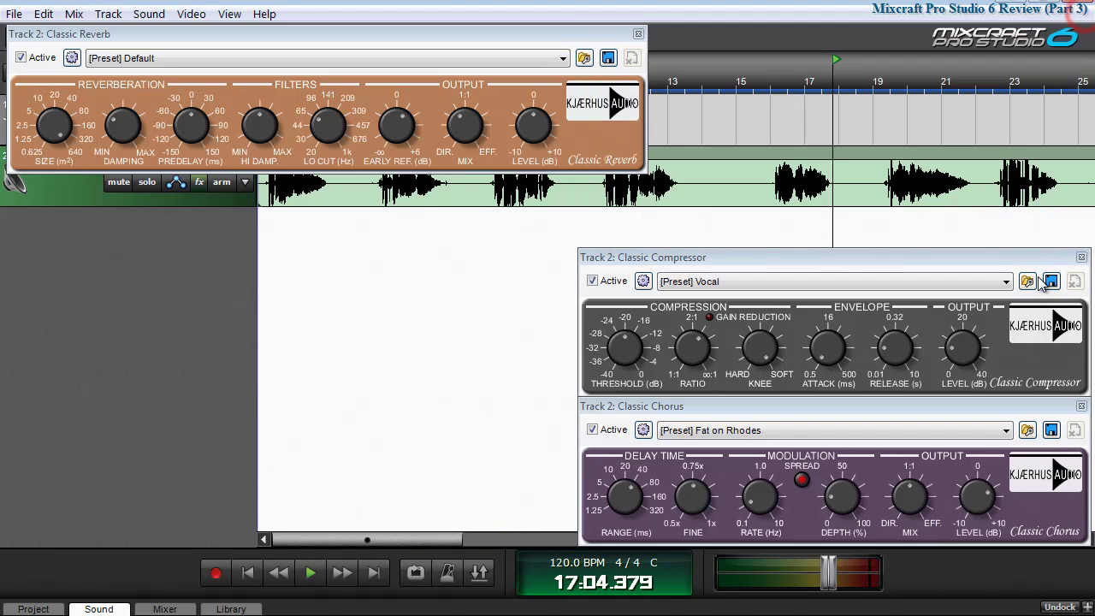
click(1081, 258)
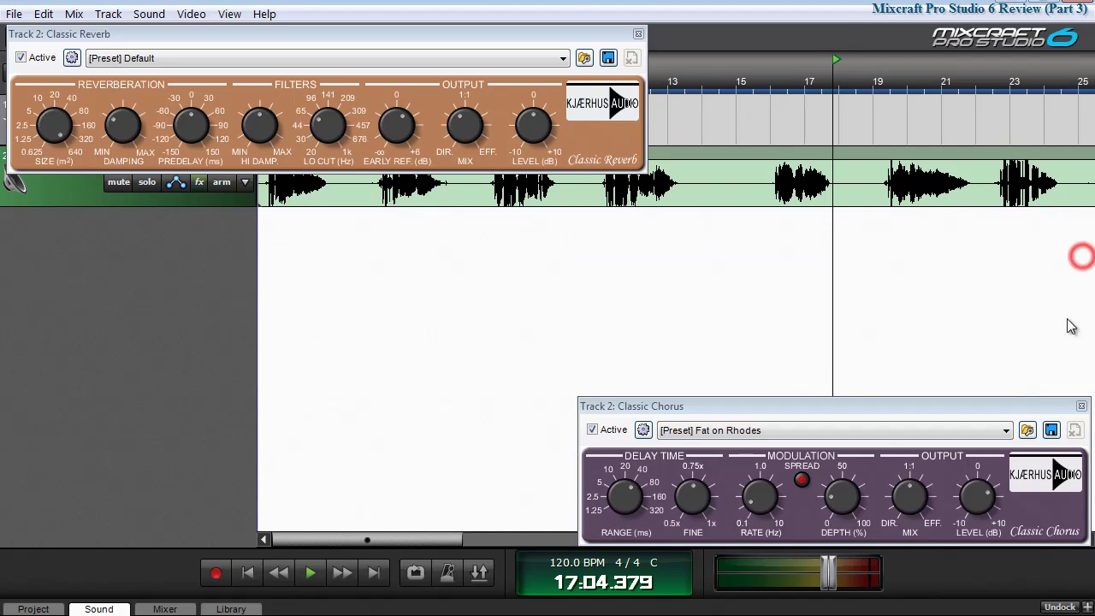
Close the Classic Chorus window, then play and stop the song to hear the Dubmaster delay.
click(1082, 407)
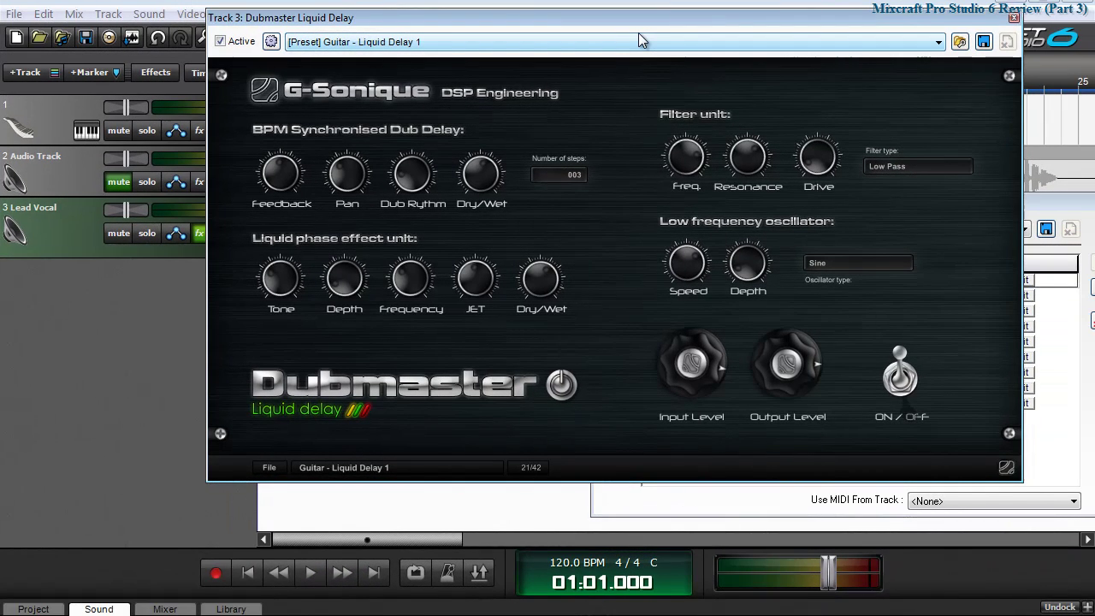
click(312, 575)
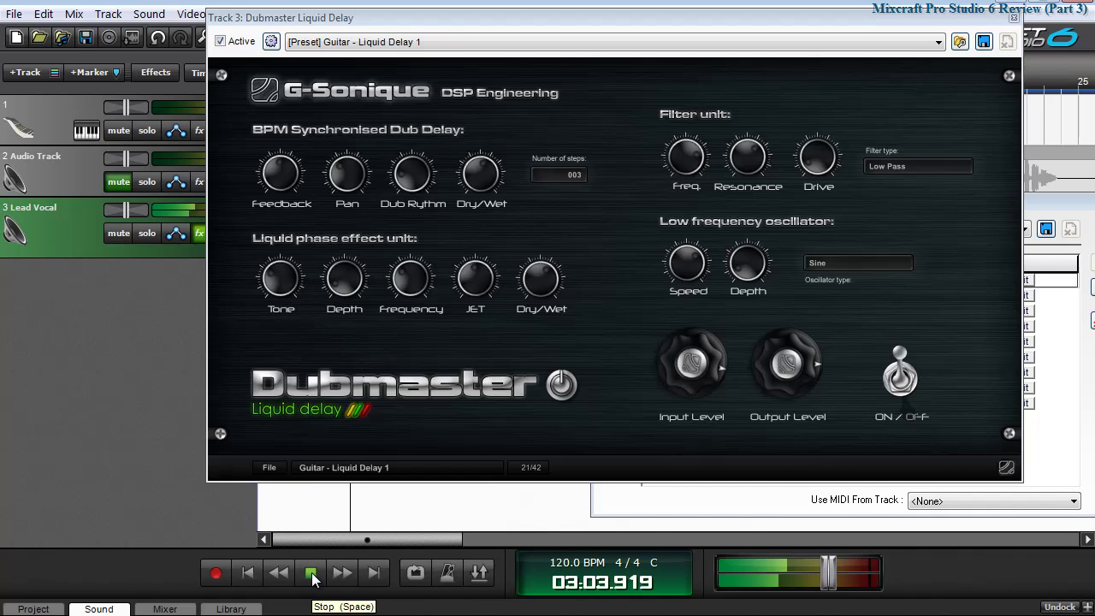
click(312, 575)
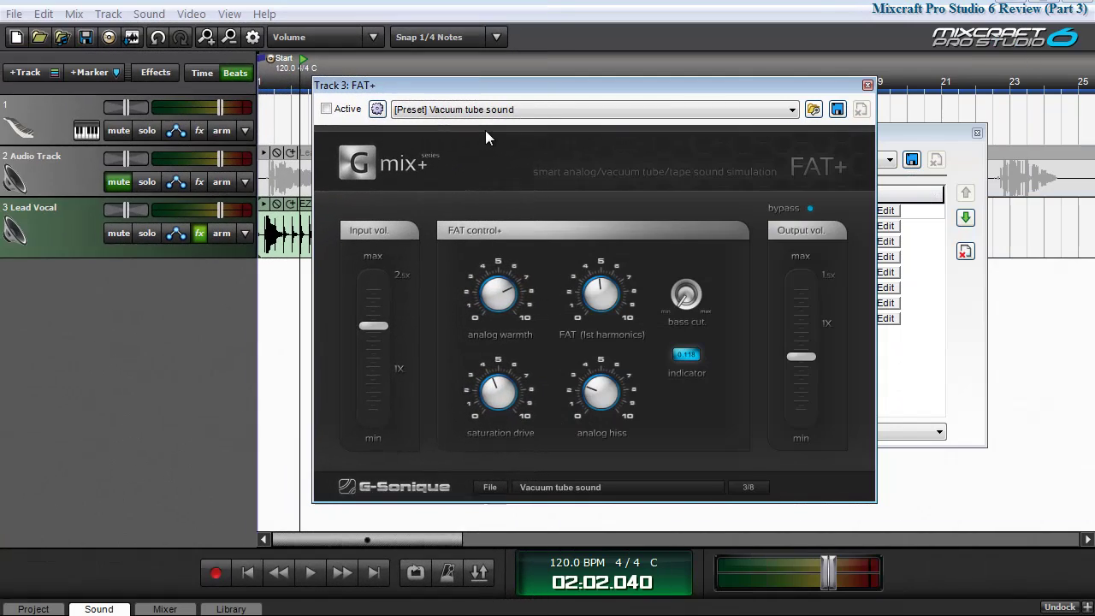
Play the lead vocal and compare it with FAT+ active and bypassed, leaving it on.
click(326, 110)
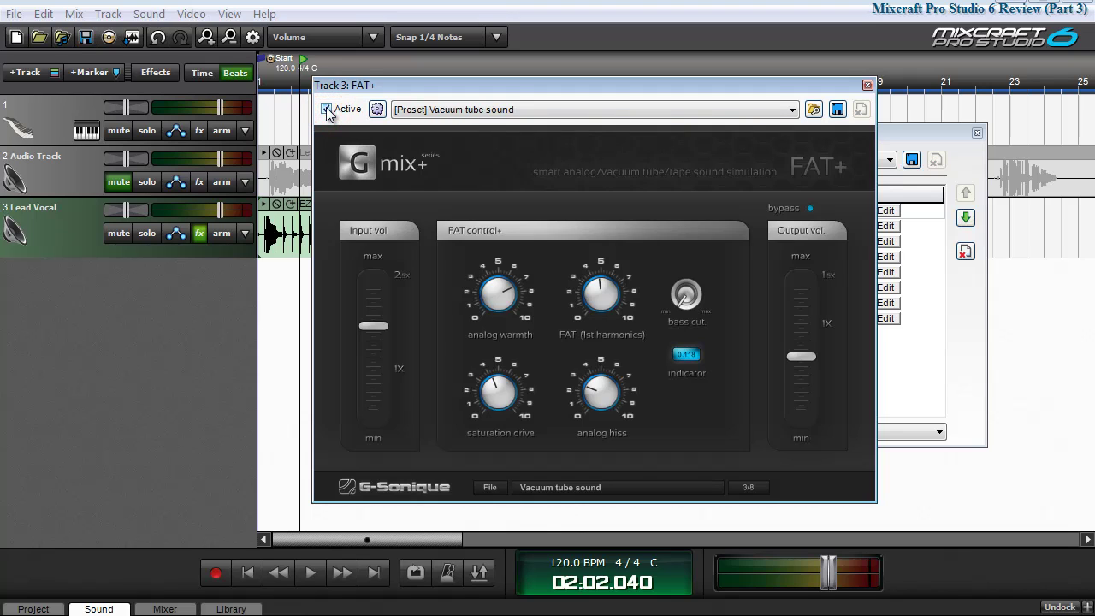
key(space)
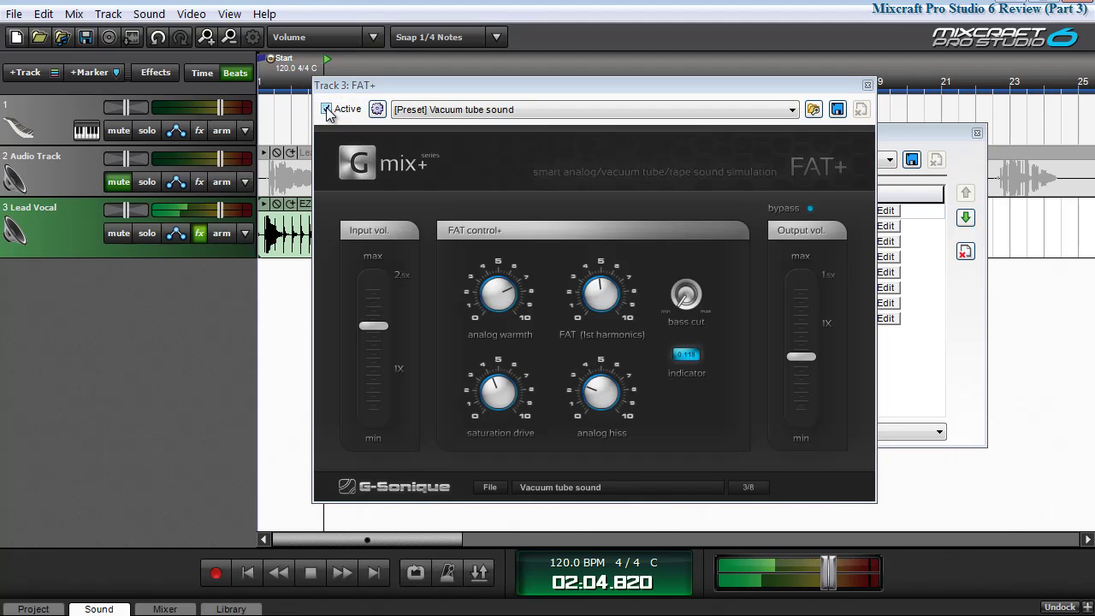
click(325, 110)
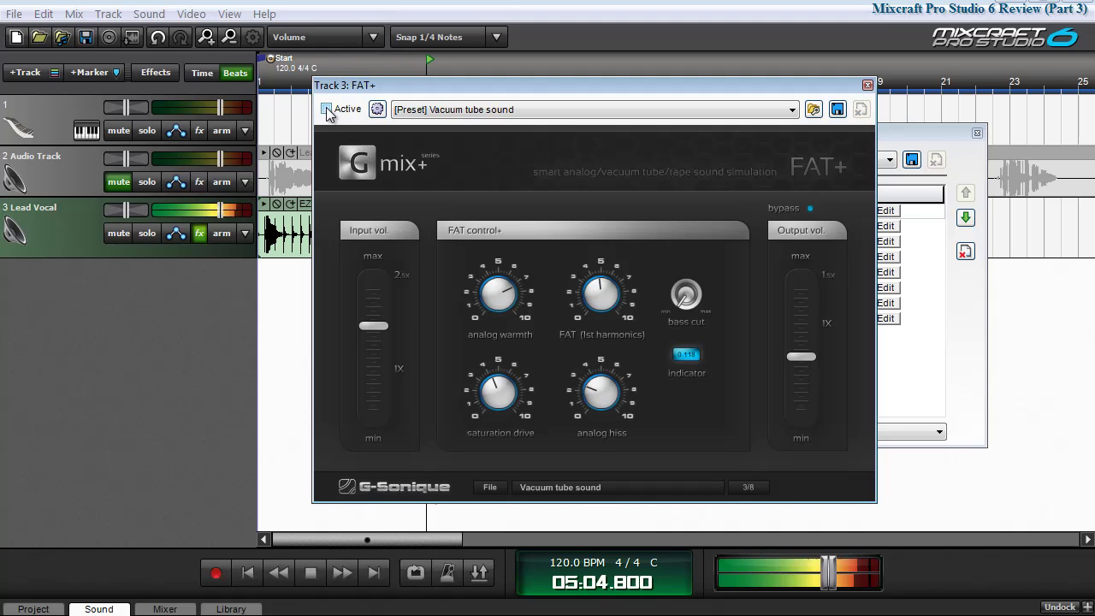
click(326, 109)
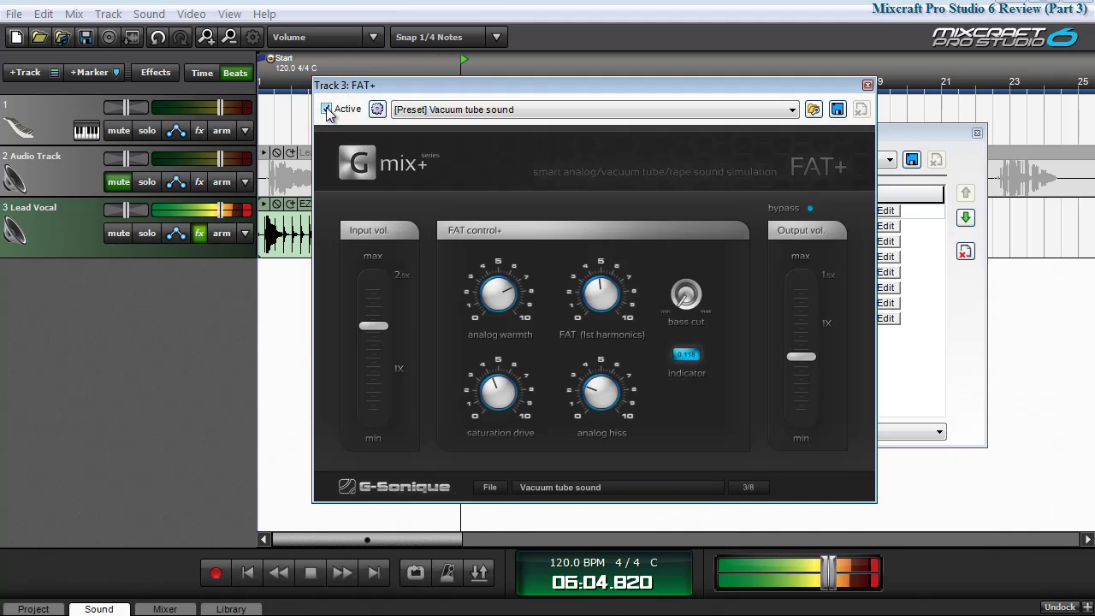
Load the FAT+ preset, then the Analog warmth preset, on the FAT+ effect.
click(520, 110)
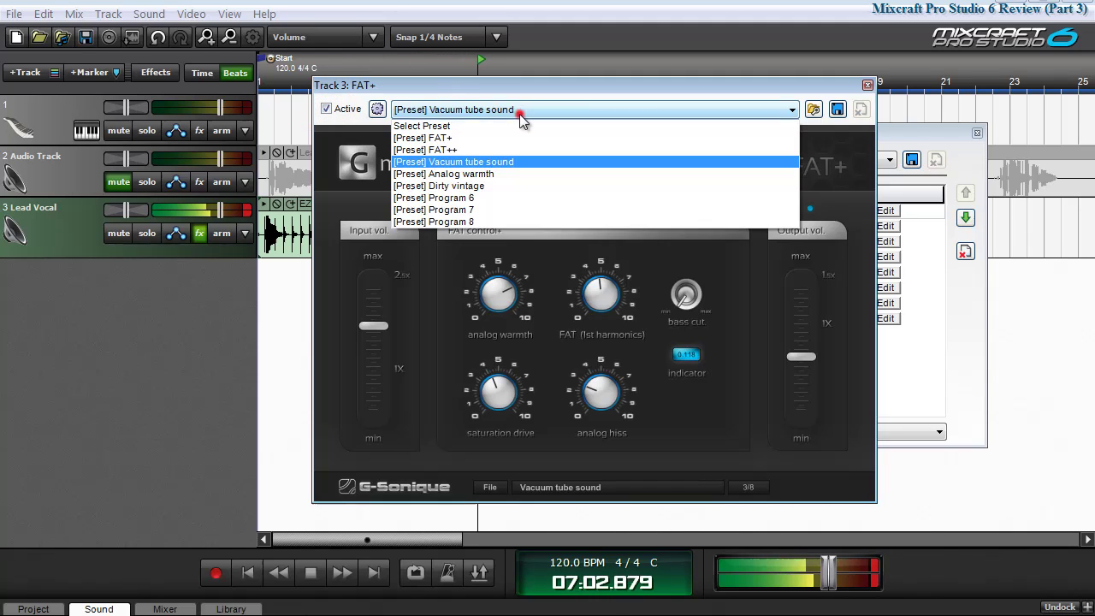
click(448, 141)
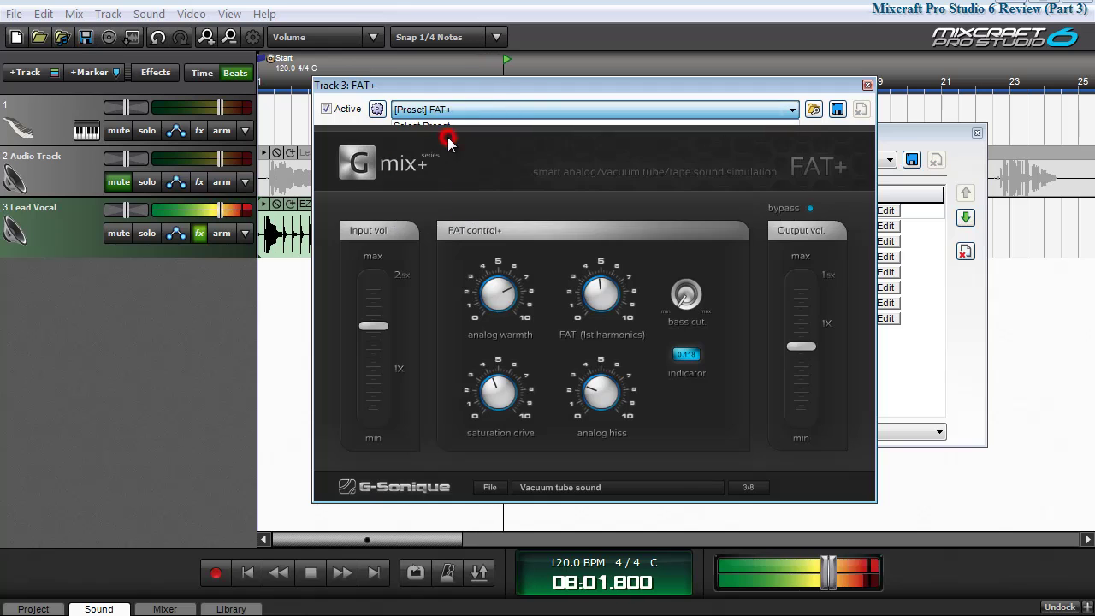
click(493, 109)
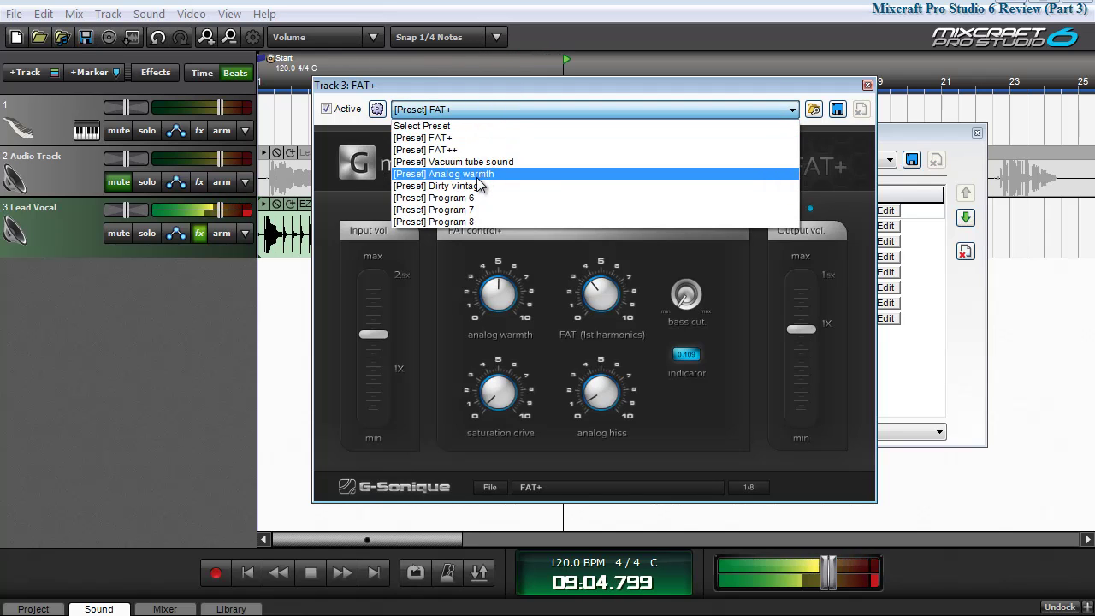
click(477, 177)
click(502, 86)
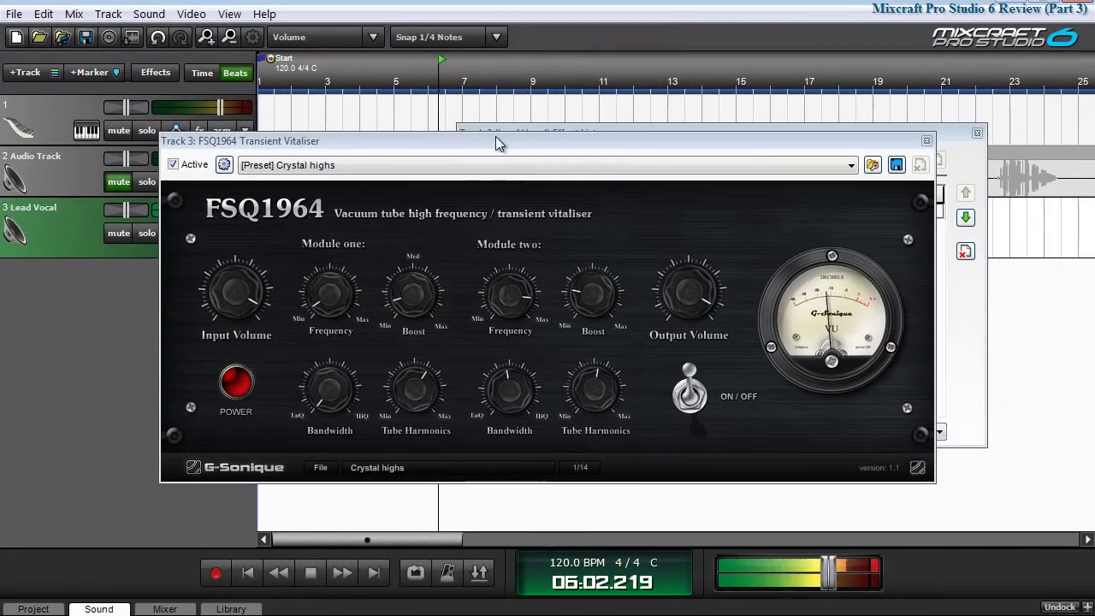
key(space)
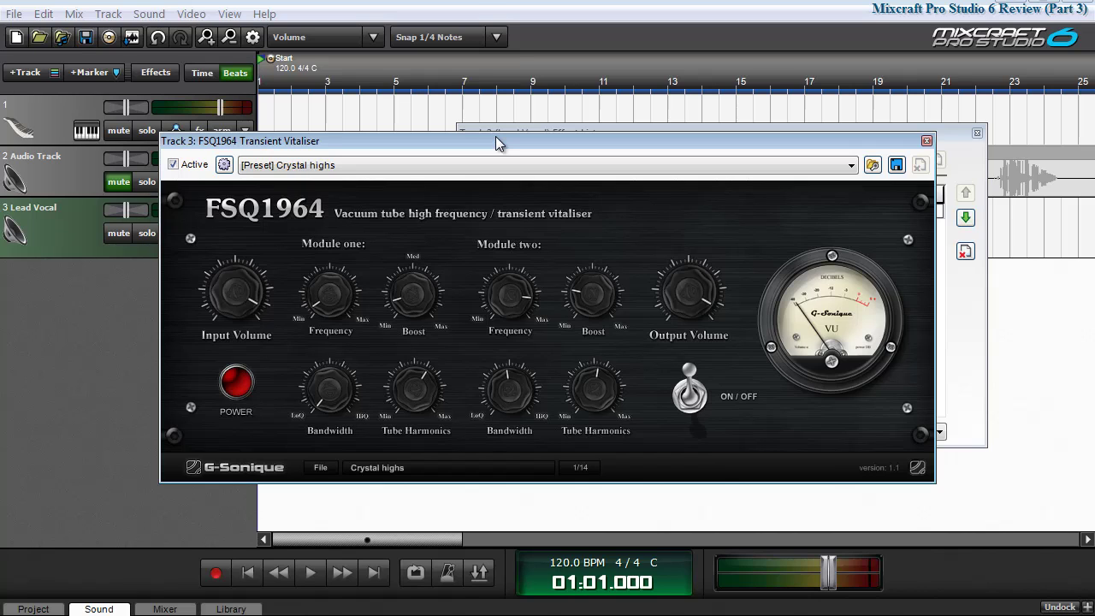
key(space)
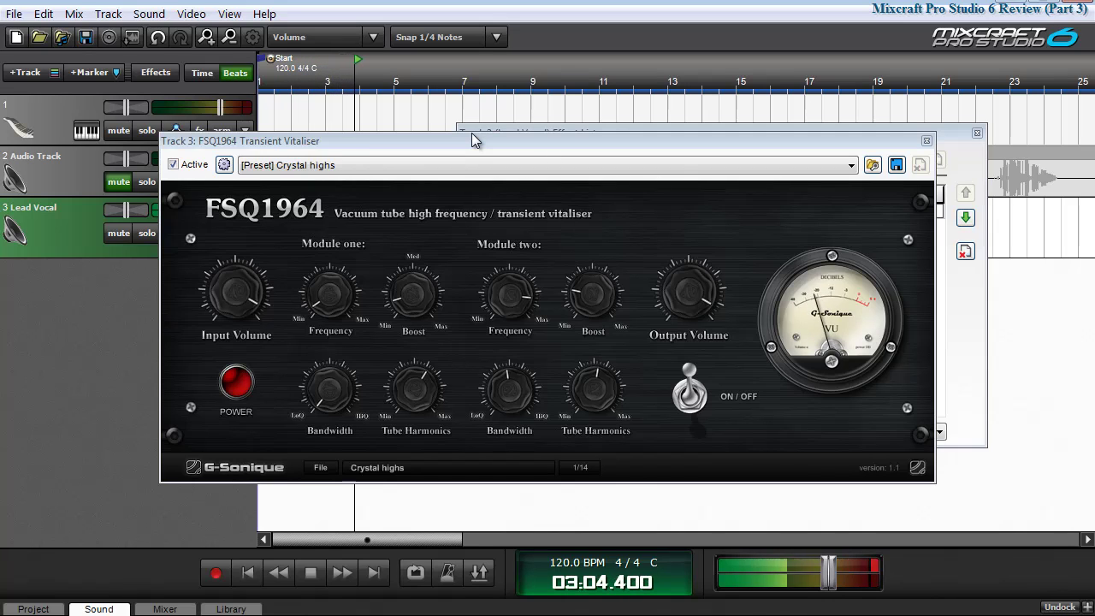
click(175, 165)
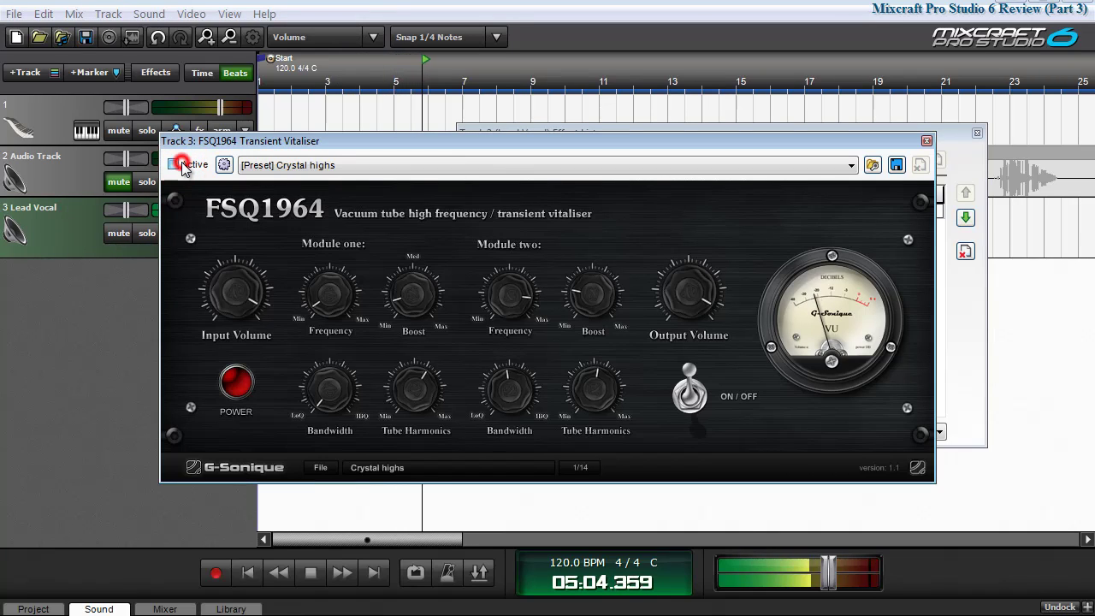
click(181, 164)
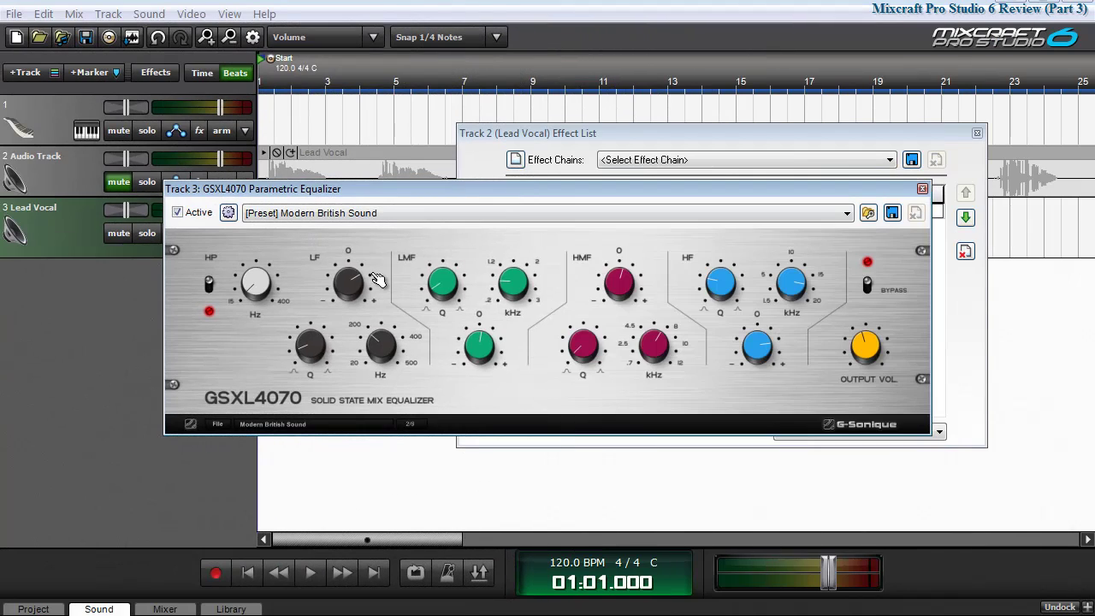
During playback, audition GSXL4070 presets Modern British Sound 2, Bass cut, Treble cut, then Mainstreams sound.
key(space)
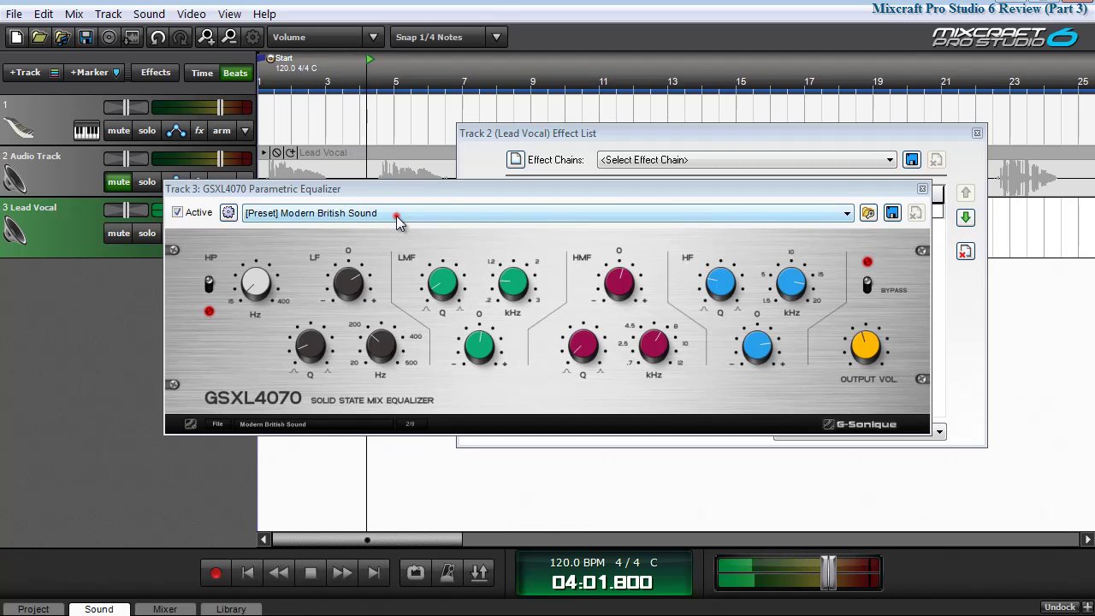
click(396, 214)
click(364, 262)
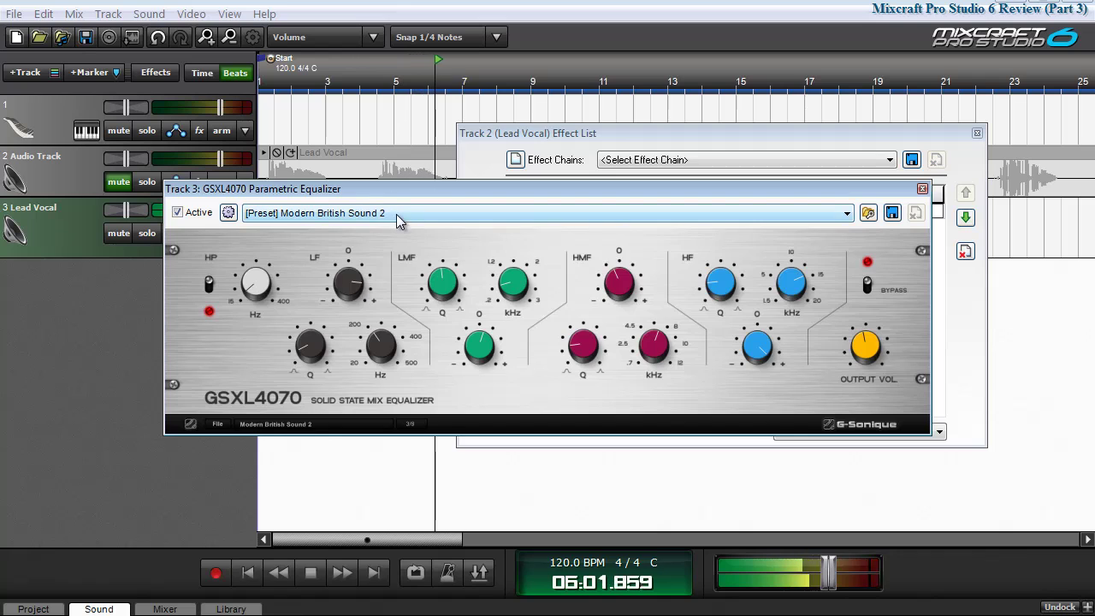
click(396, 213)
click(318, 277)
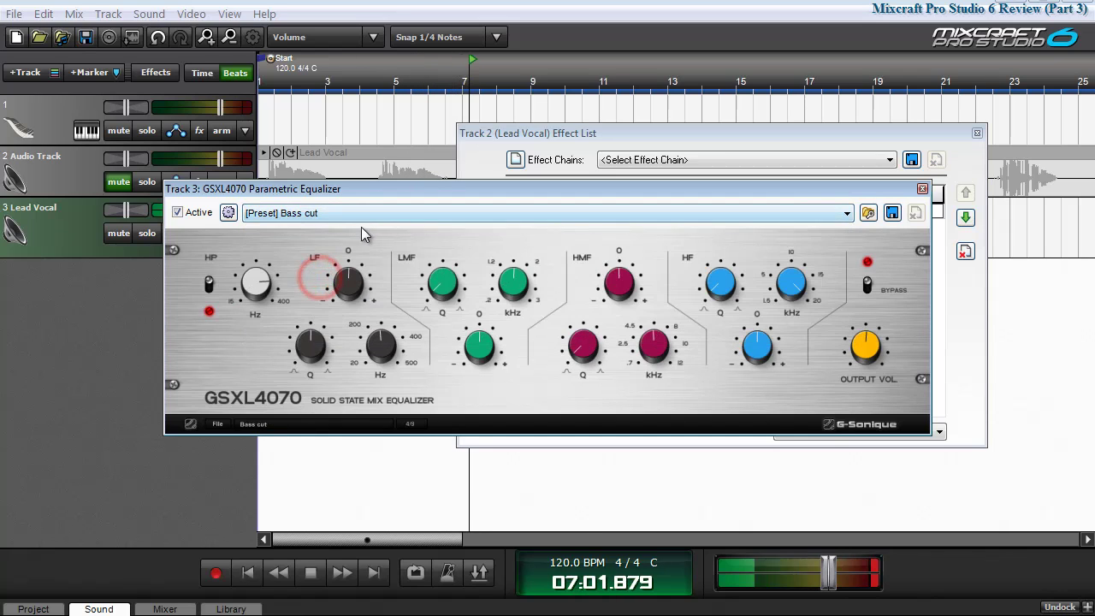
click(368, 213)
click(328, 290)
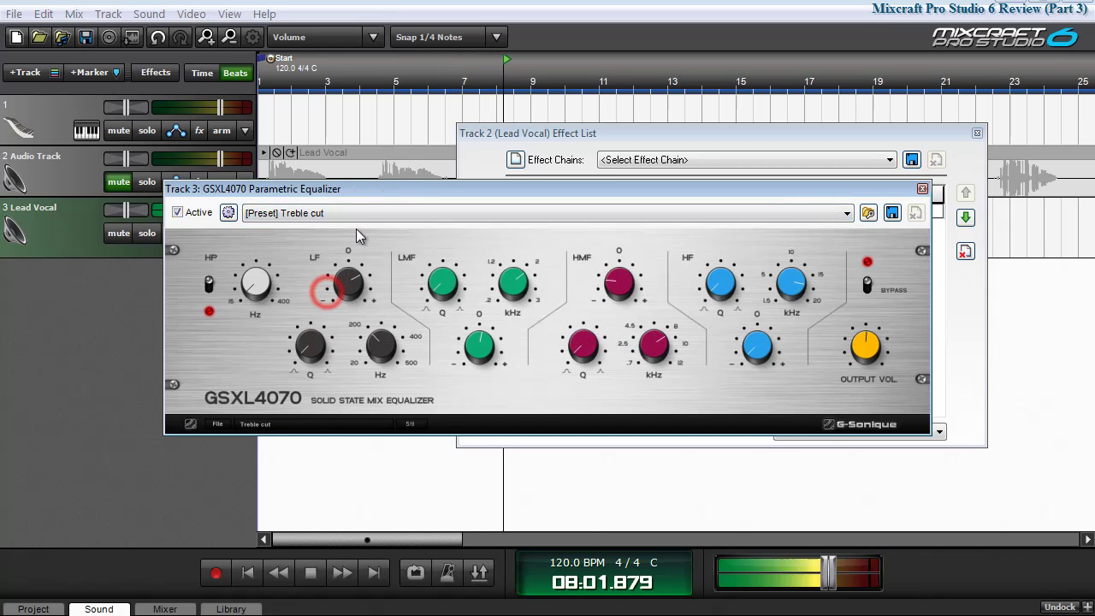
click(363, 213)
click(345, 301)
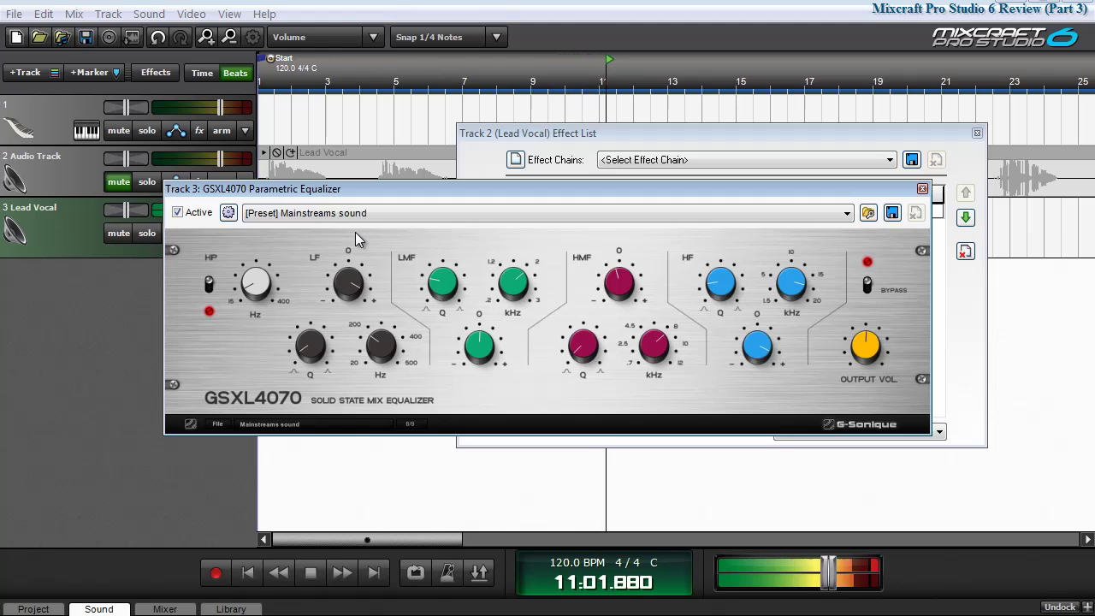
key(space)
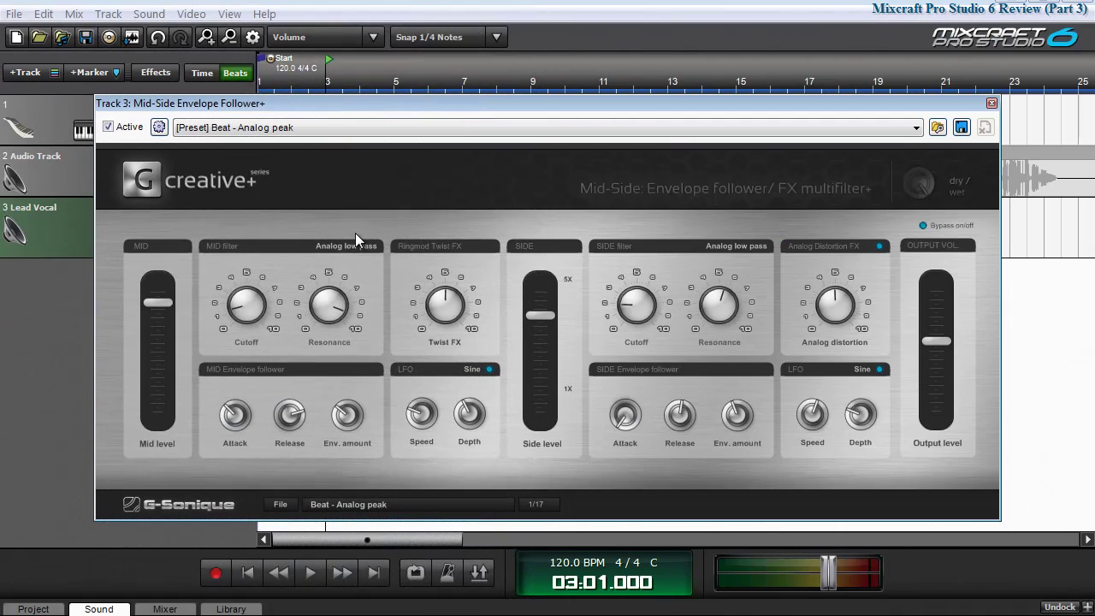
Play the vocal, and compare the Harmonic Vitaliser+ Stereo enhance preset bypassed and active.
key(space)
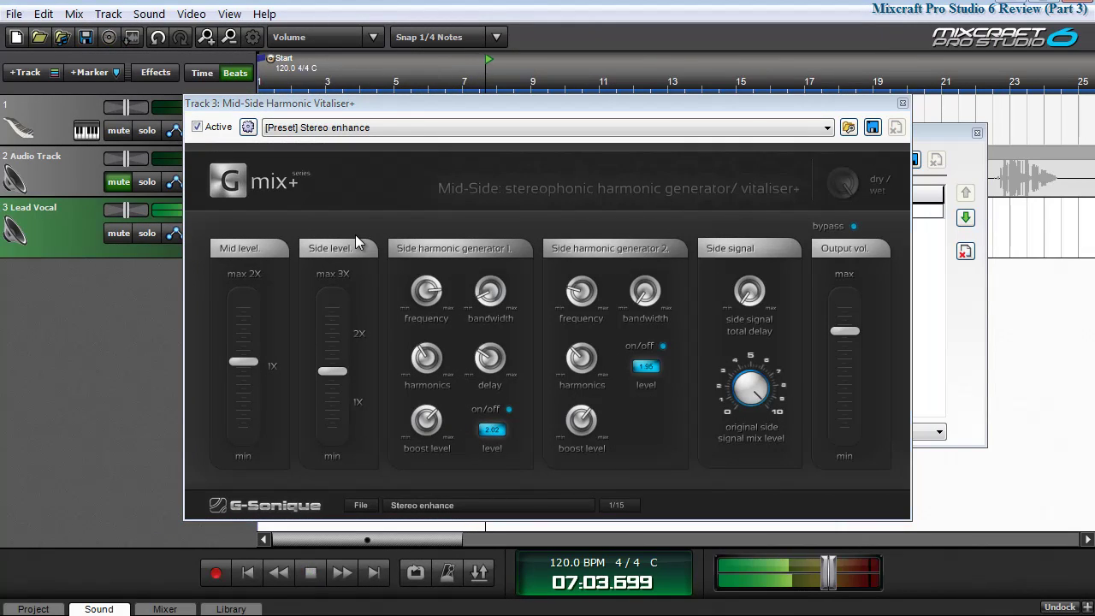
click(206, 126)
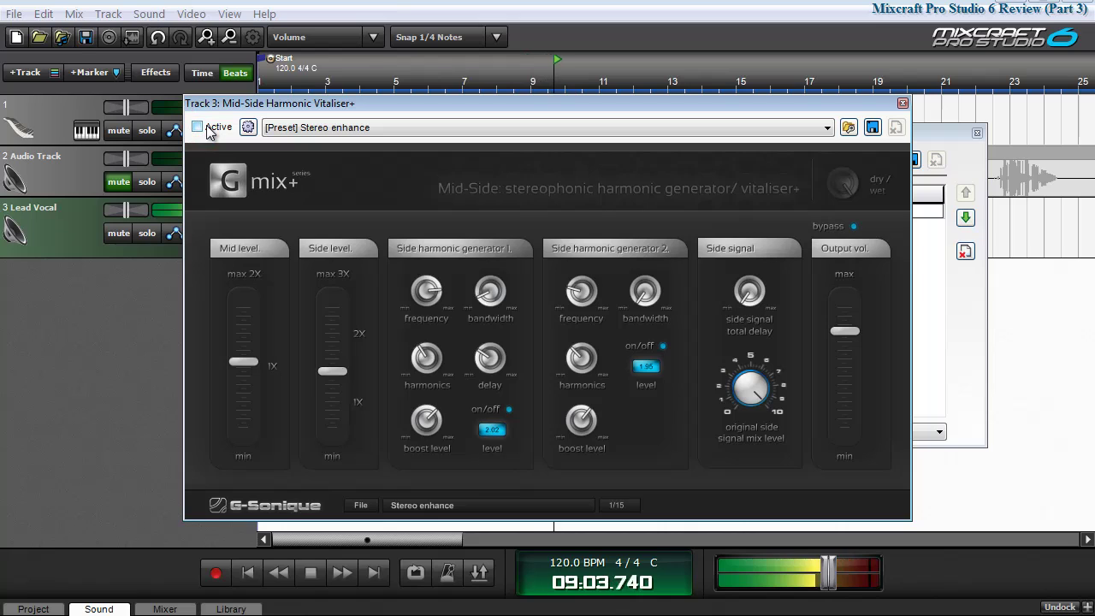
click(206, 127)
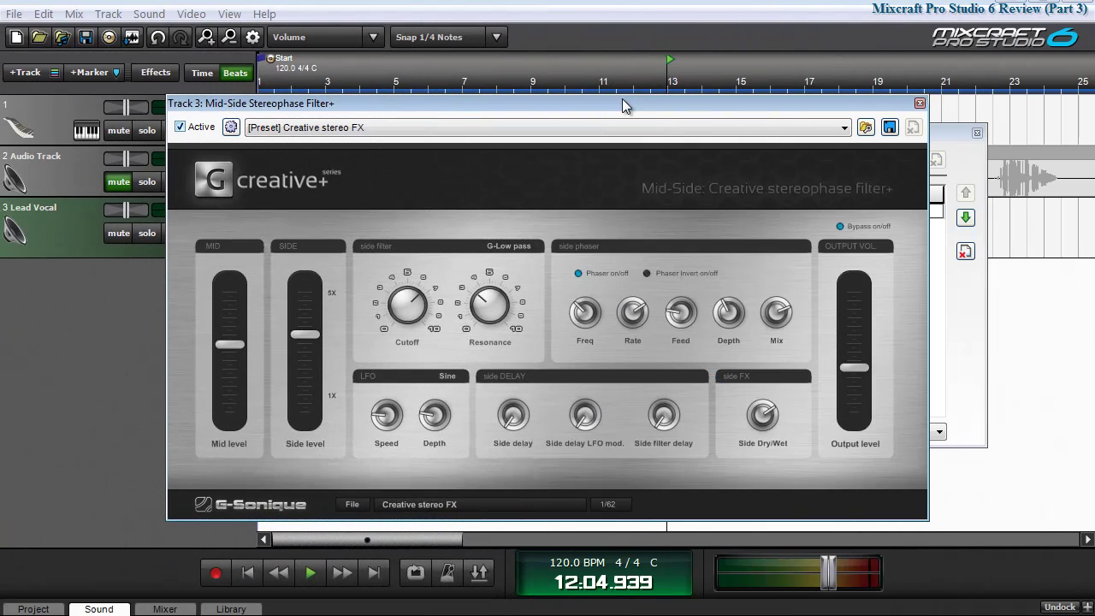
Play the lead vocal through the Mid-Side Stereophase Filter+ Creative stereo FX preset.
key(space)
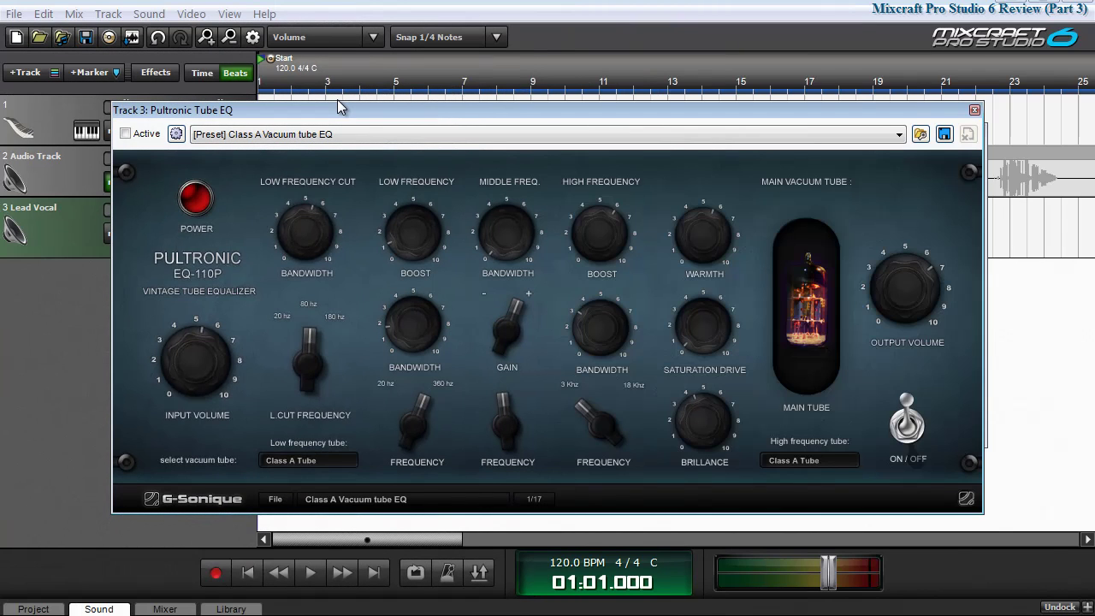
Activate the Pultronic Tube EQ, adjust Brillance and Low Frequency Boost, then inspect both tube-type lists.
key(space)
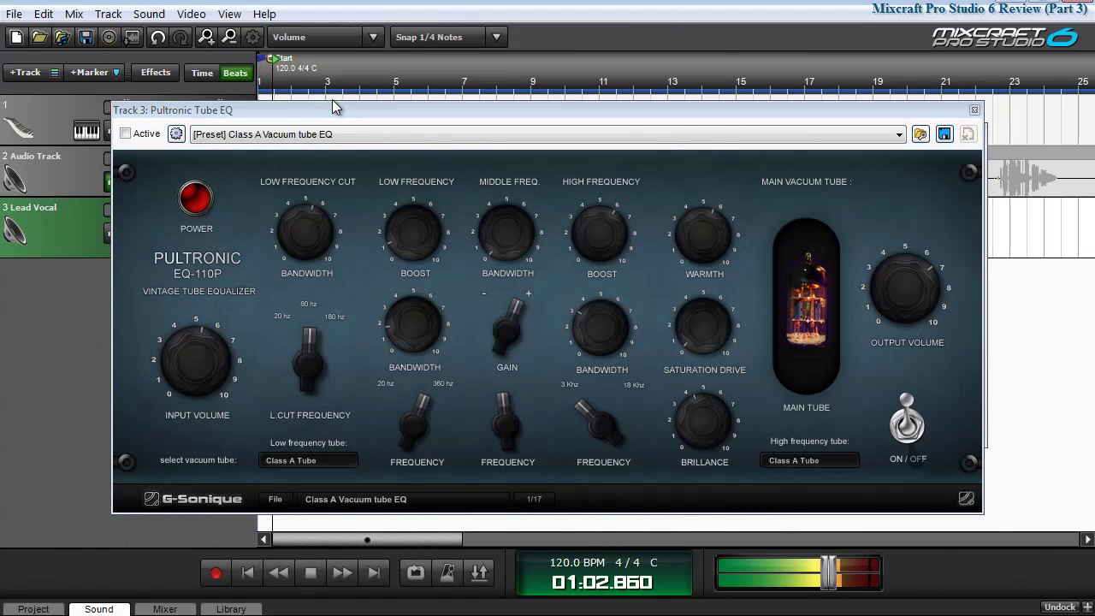
click(143, 138)
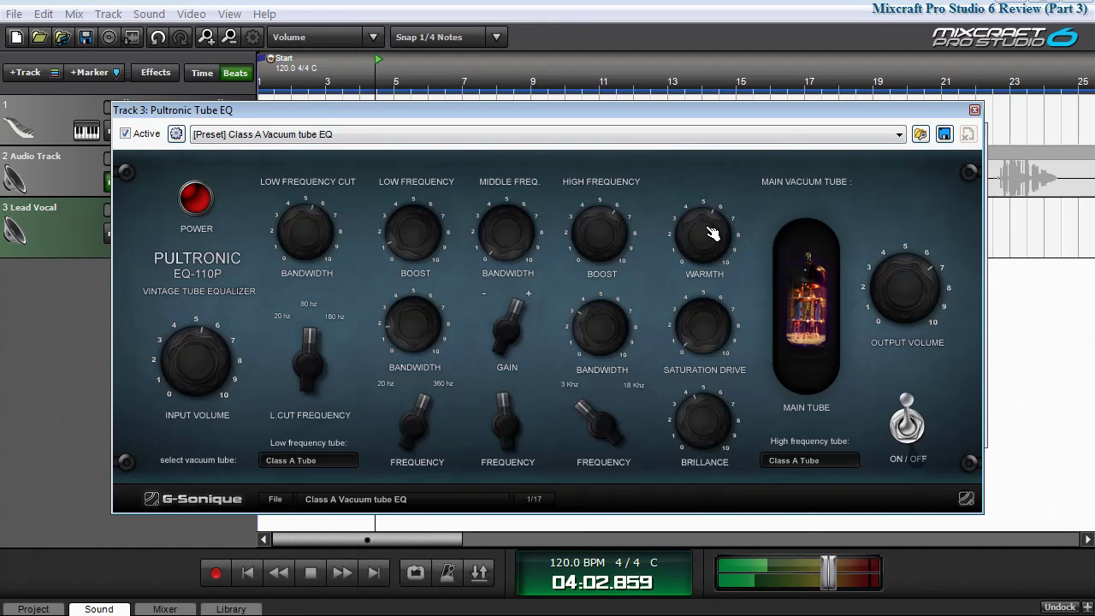
click(708, 414)
drag(710, 416, 711, 427)
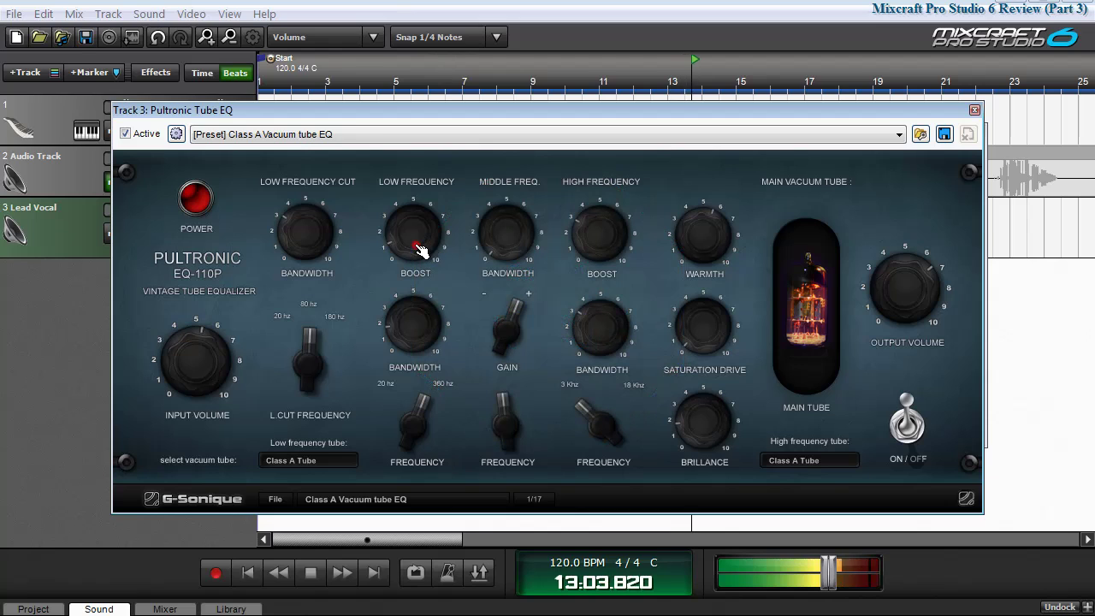
drag(420, 248, 420, 213)
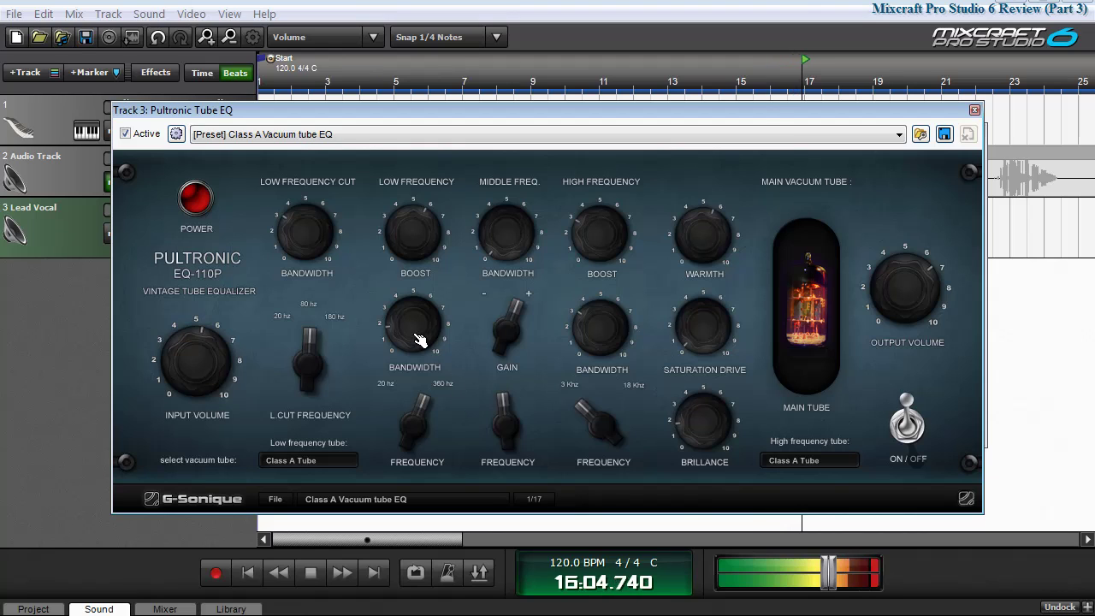
key(space)
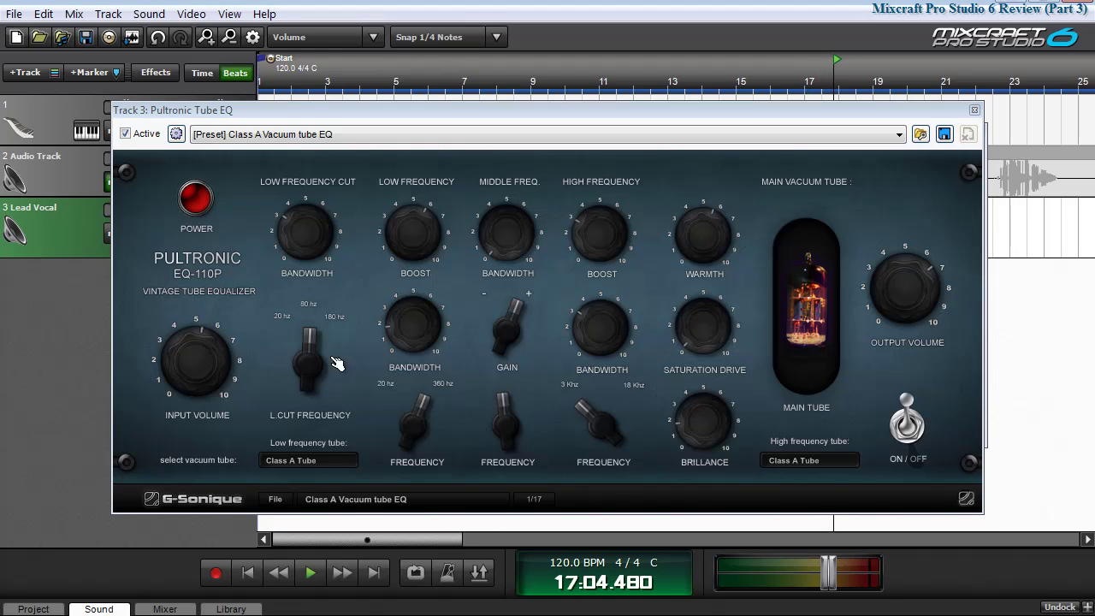
click(324, 461)
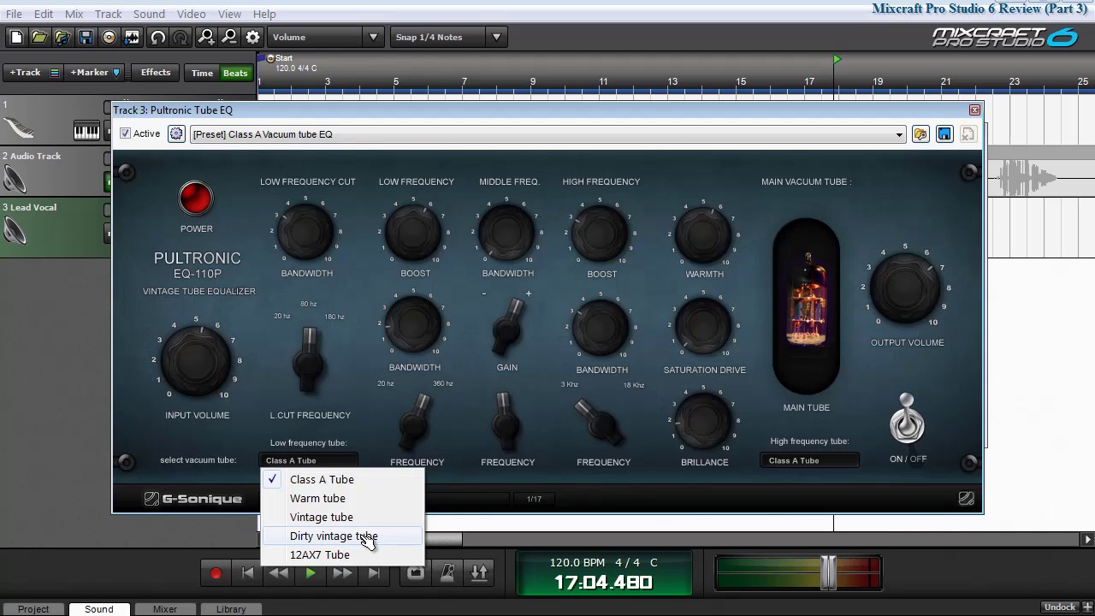
click(807, 462)
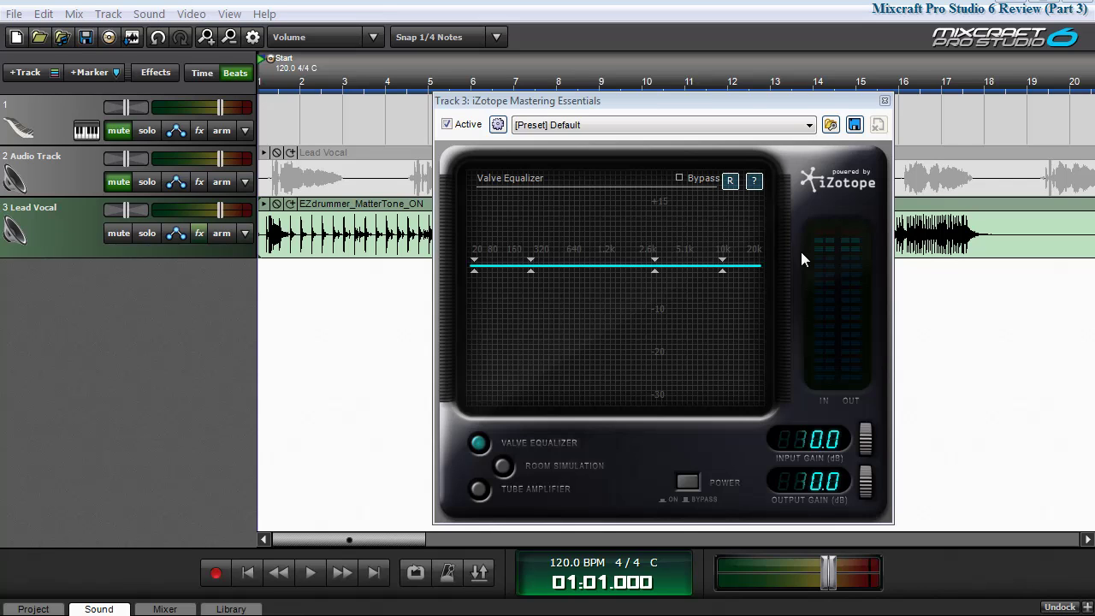
Browse the mastering preset list, then play from the start comparing the effect bypassed and active.
click(692, 126)
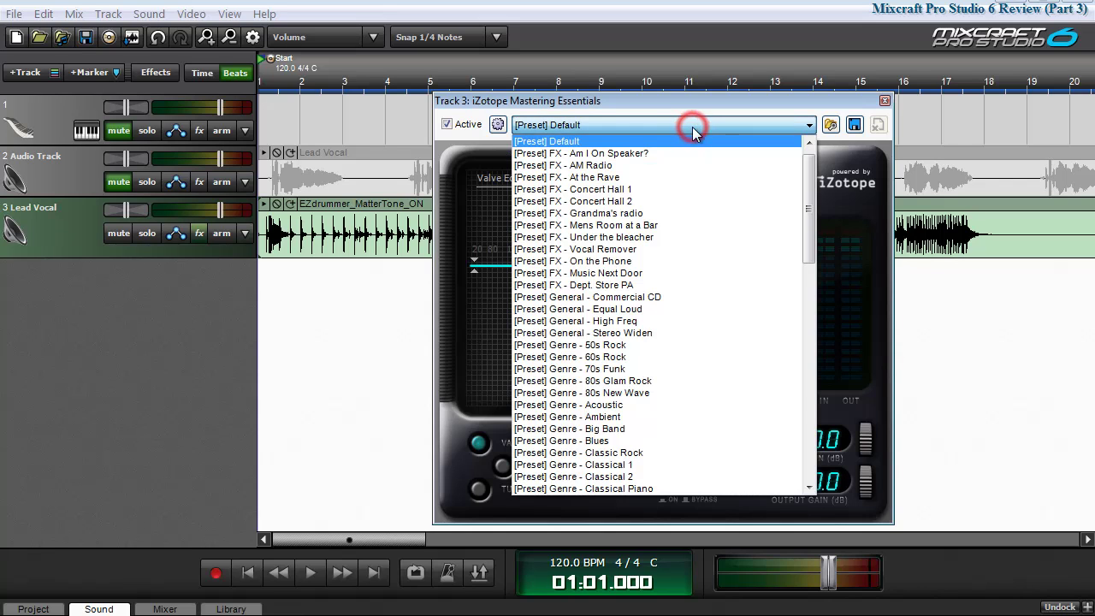
drag(806, 192, 785, 103)
click(785, 102)
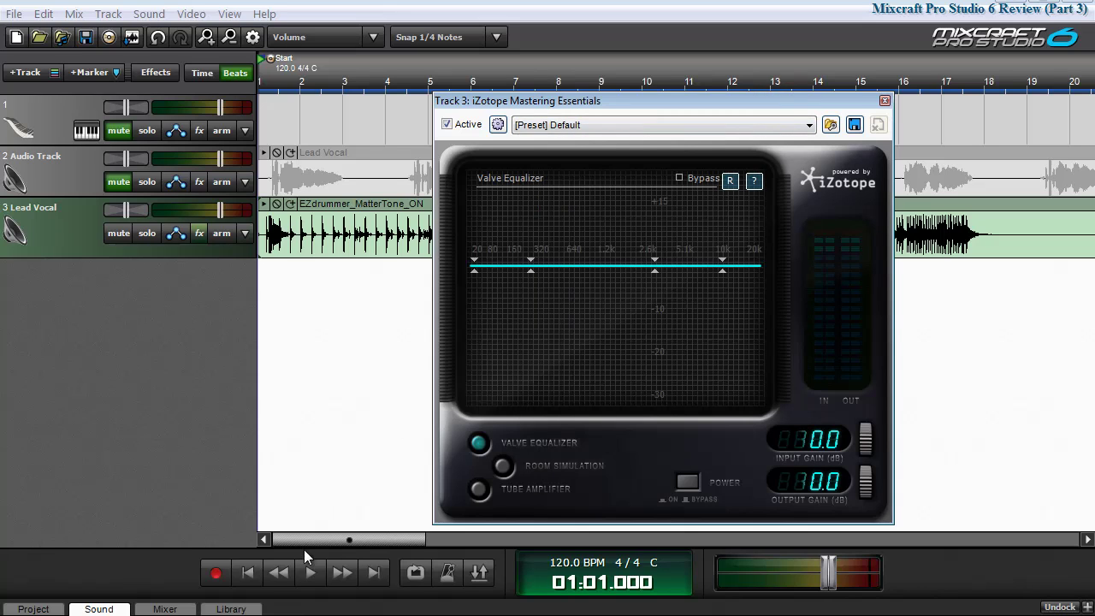
click(246, 573)
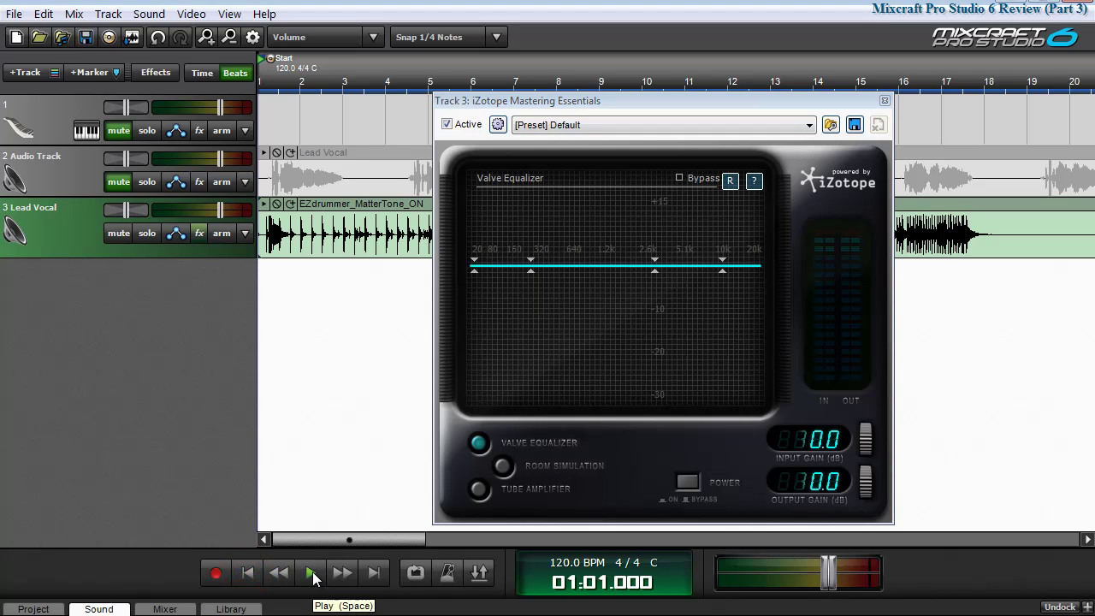
click(312, 573)
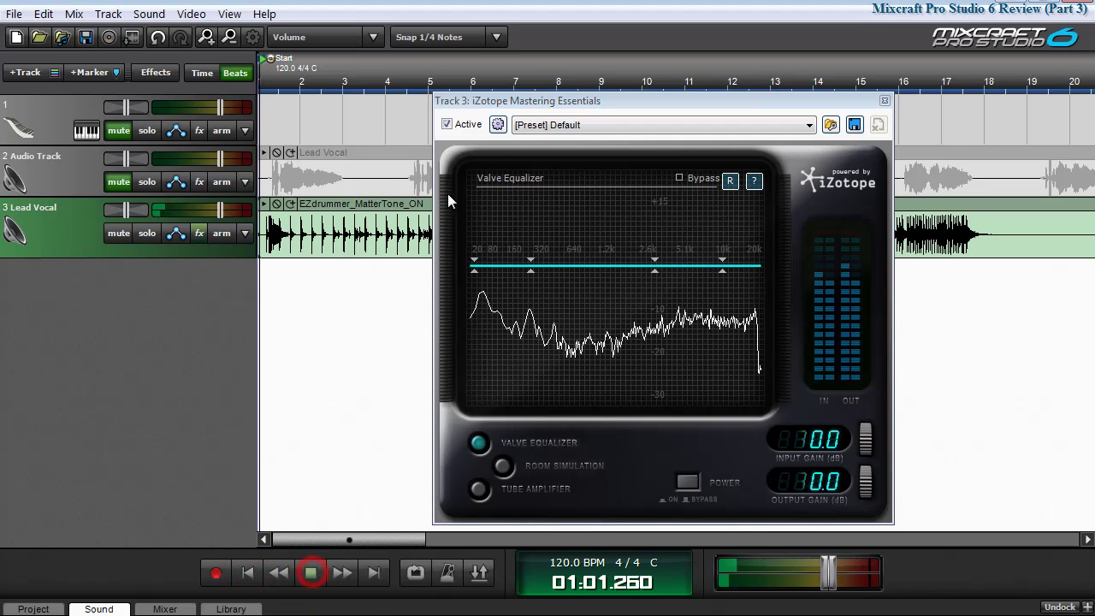
click(446, 125)
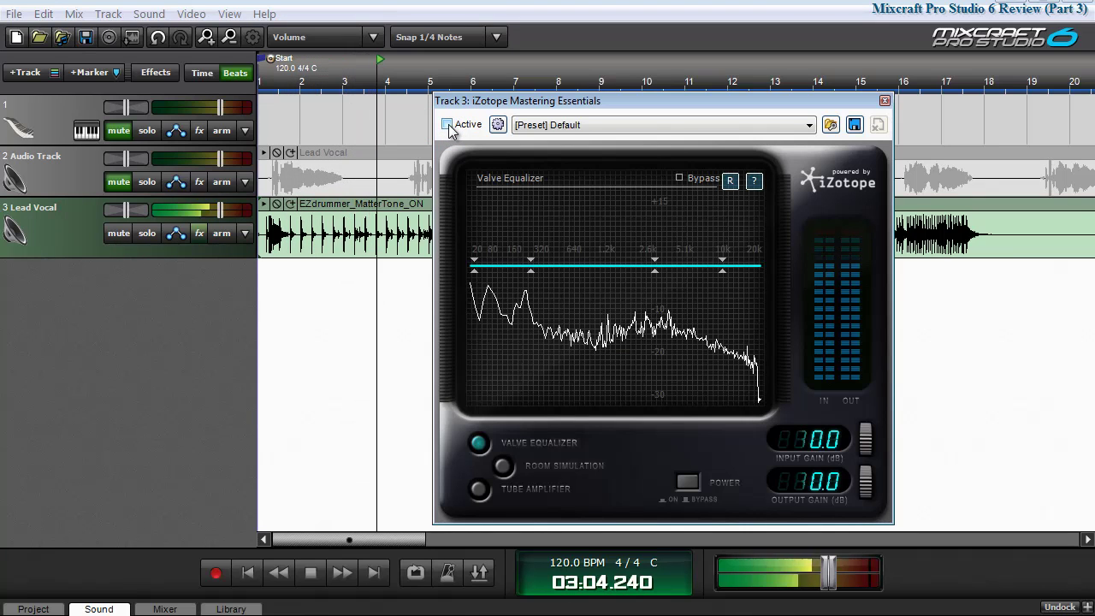
click(447, 125)
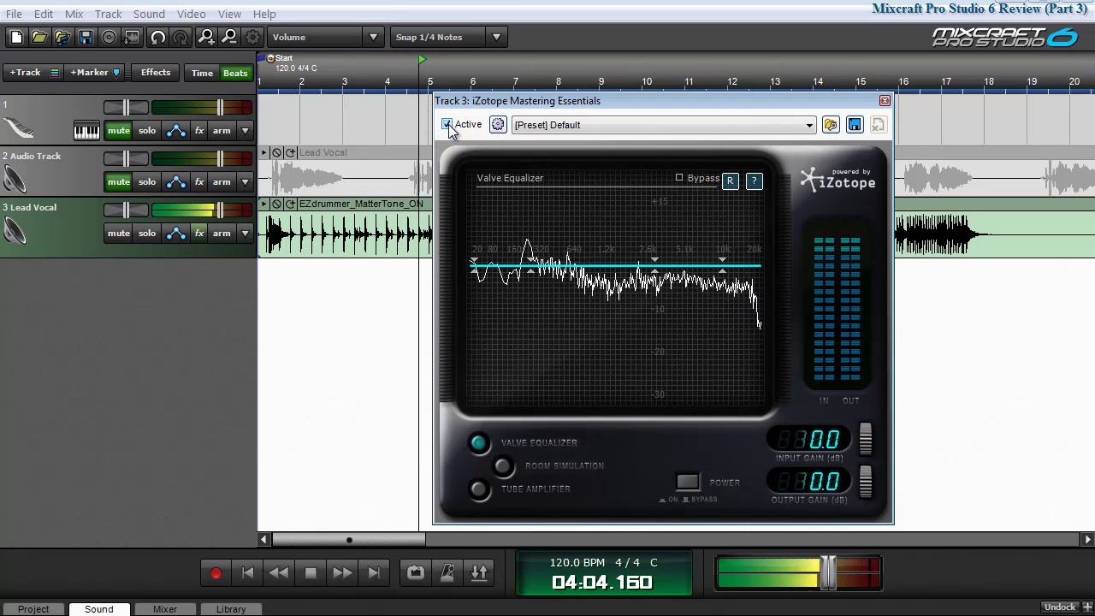
Apply FX - AM Radio, then FX - Concert Hall 1, viewing its Tube Amplifier and Room Simulation settings.
click(620, 126)
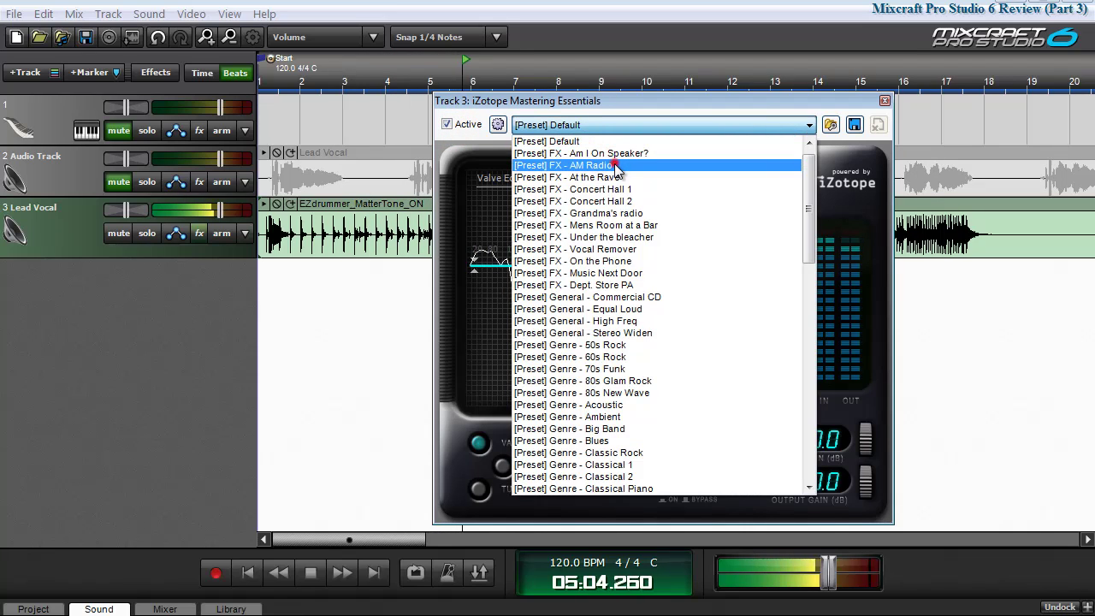
click(615, 165)
click(627, 125)
click(623, 166)
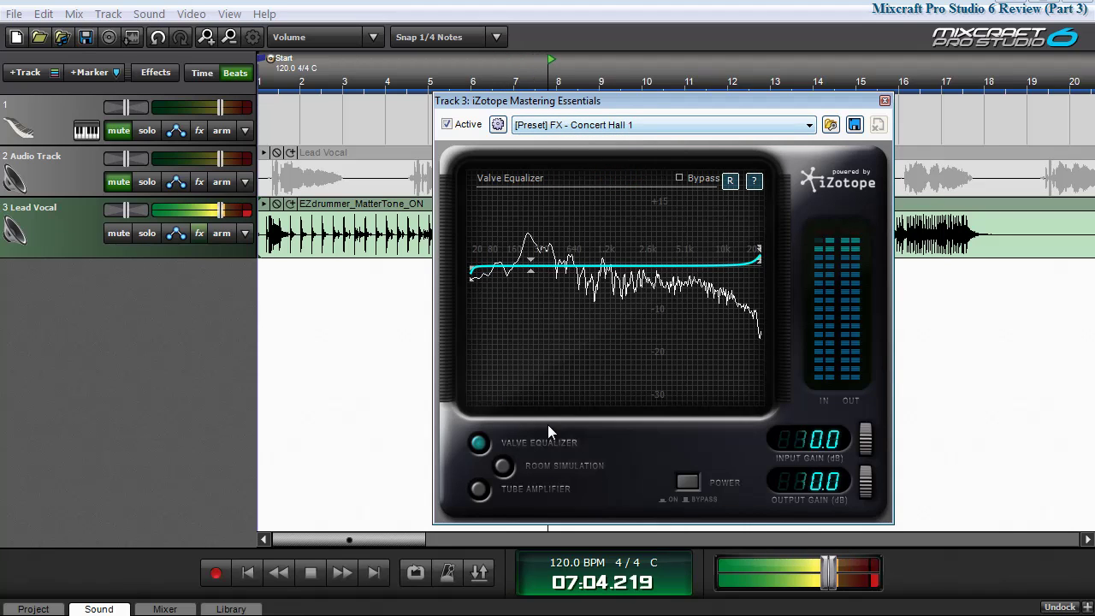
click(480, 490)
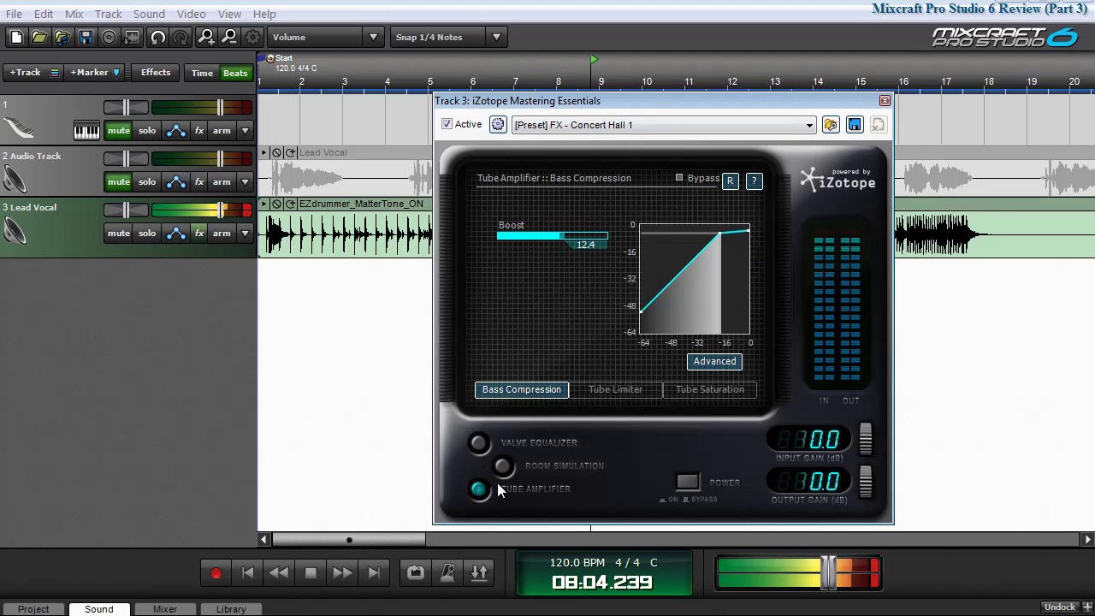
click(504, 467)
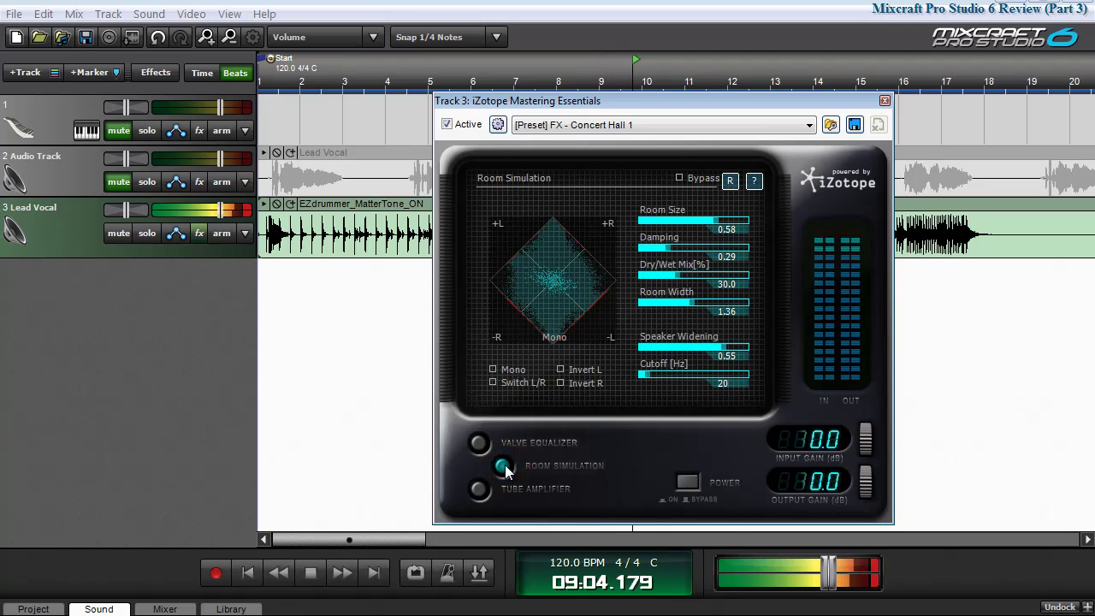
click(479, 444)
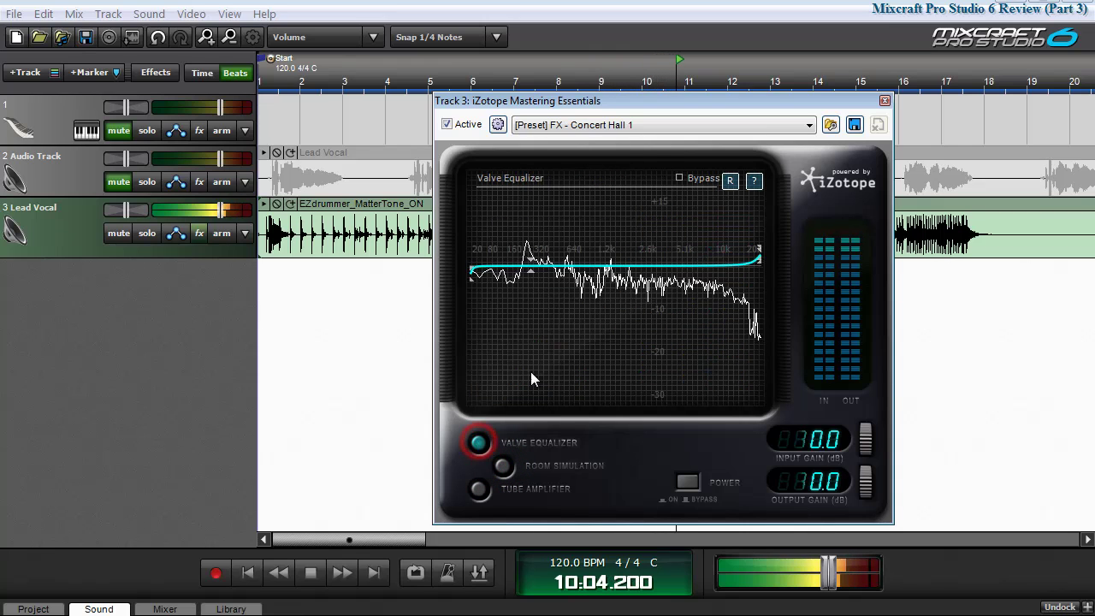
Apply FX - Mens Room at a Bar, then Genre - 70s Funk, and stop playback.
click(662, 124)
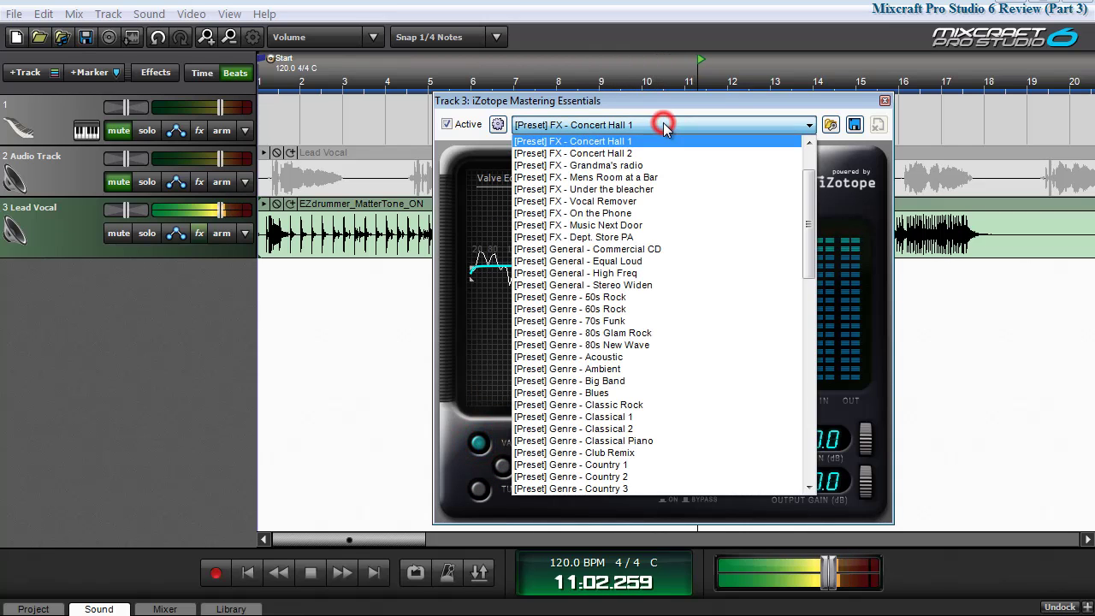
click(618, 177)
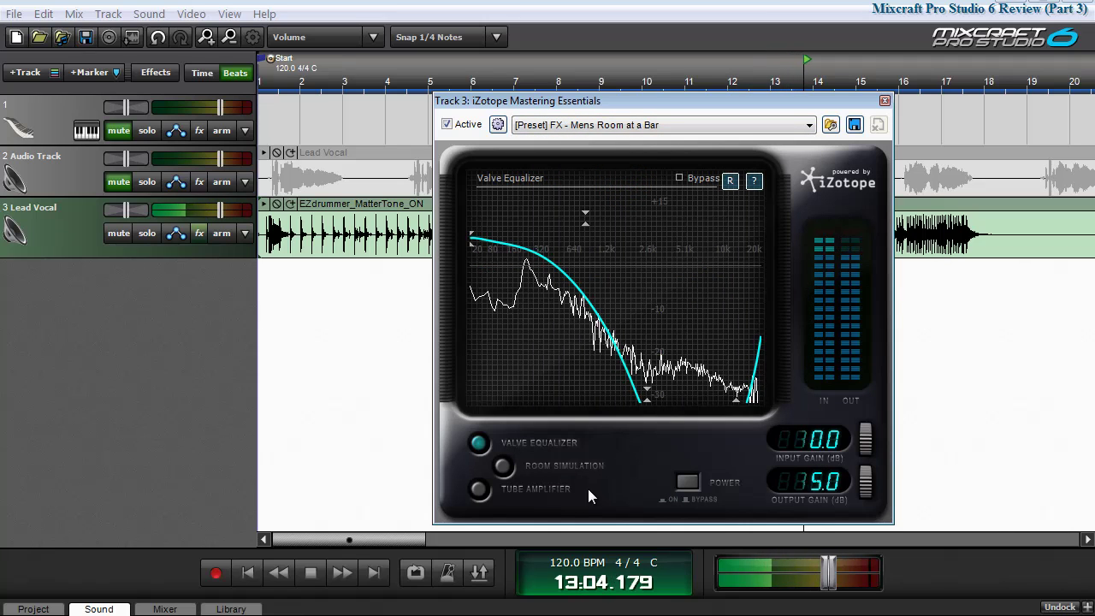
click(665, 126)
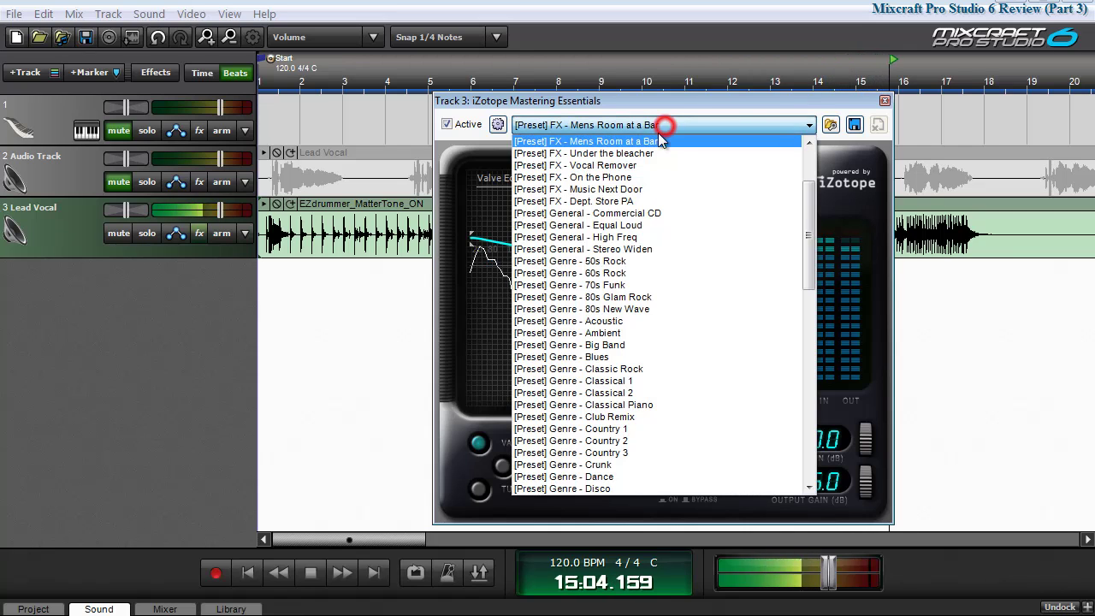
click(599, 284)
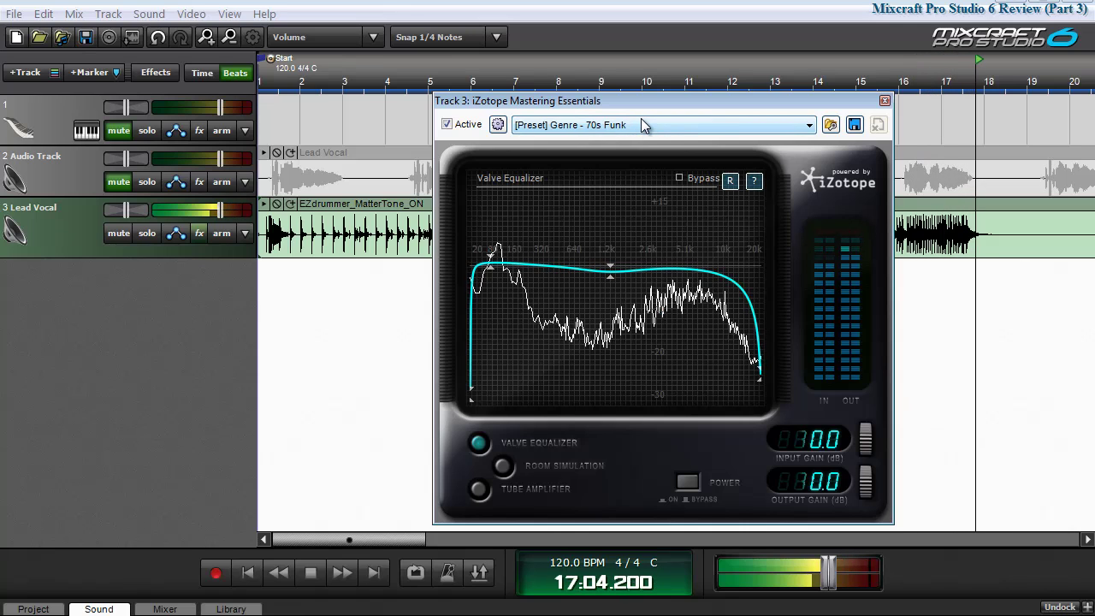
key(space)
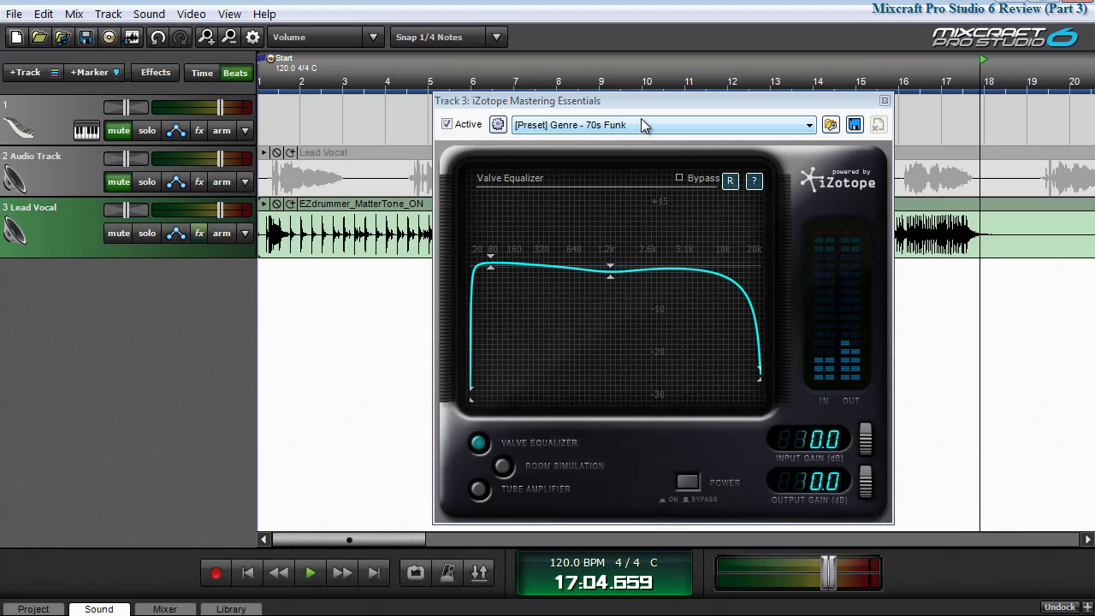